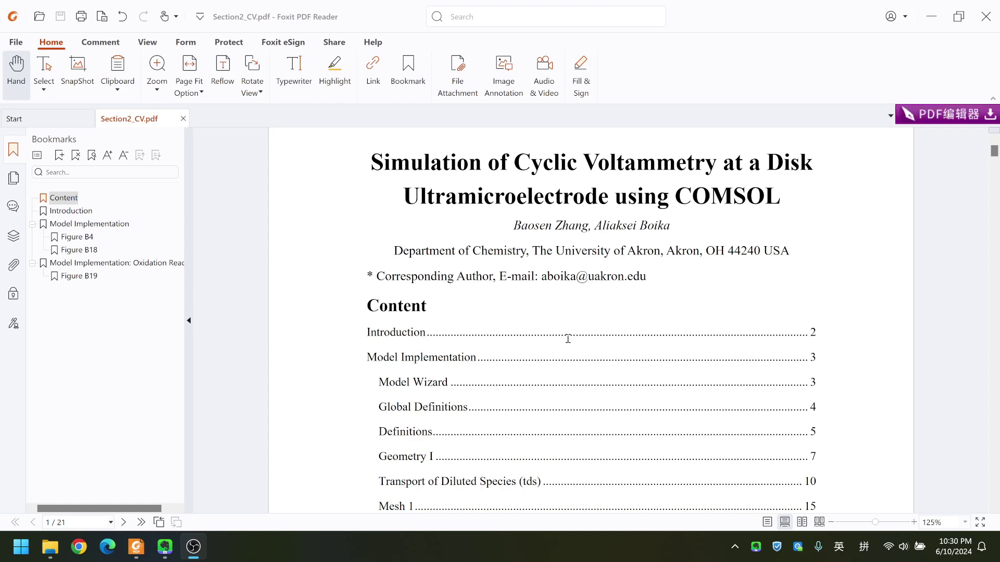
- Review the guide's contents, Figures B4, B18 and B19, the oxidation reaction instructions and the start of Model Implementation
{"action": "scroll", "coordinate": [392, 325], "scroll_direction": "down", "scroll_amount": 1}
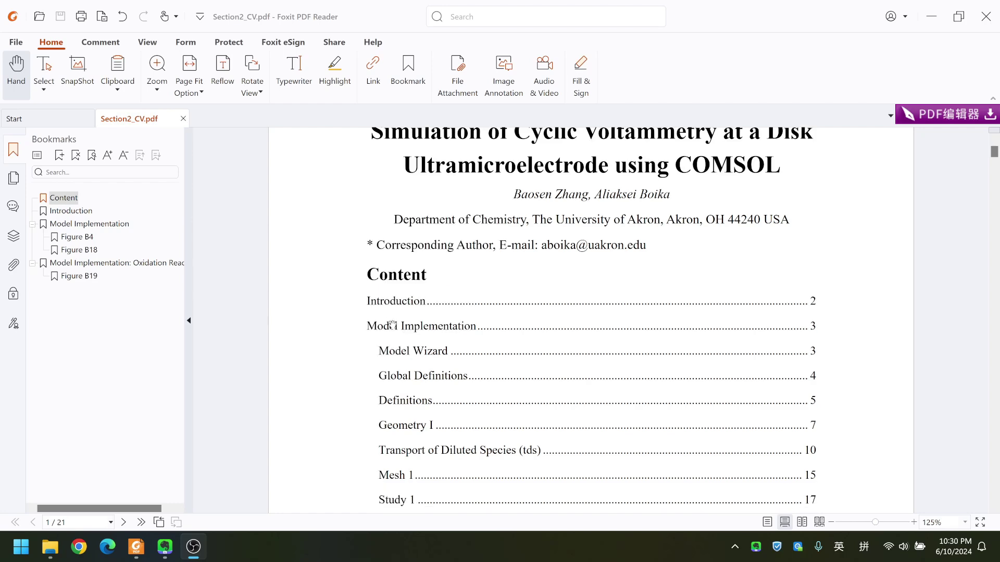
{"action": "scroll", "coordinate": [392, 325], "scroll_direction": "down", "scroll_amount": 2}
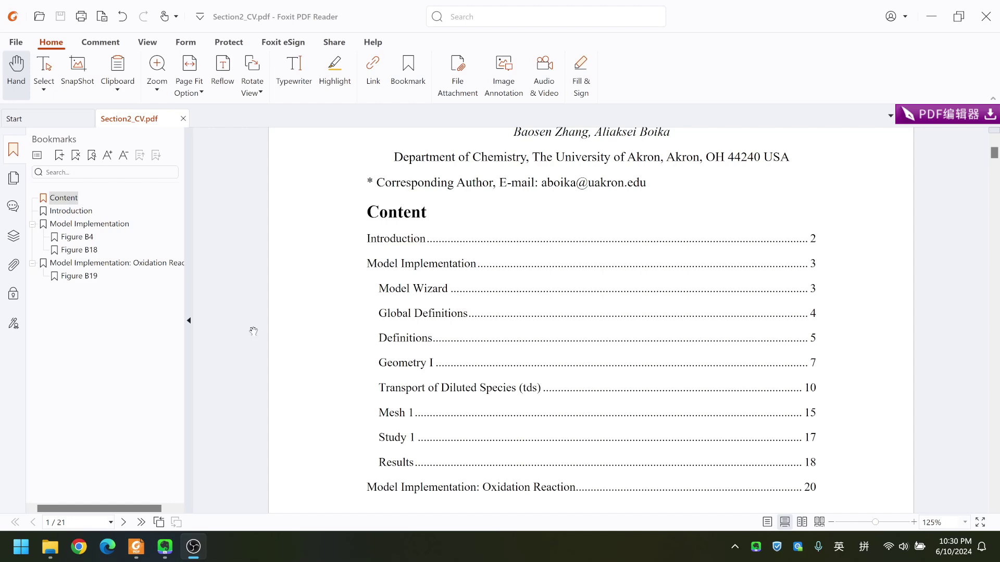
{"action": "left_click_drag", "start_coordinate": [77, 237], "coordinate": [74, 243]}
{"action": "left_click", "coordinate": [74, 241]}
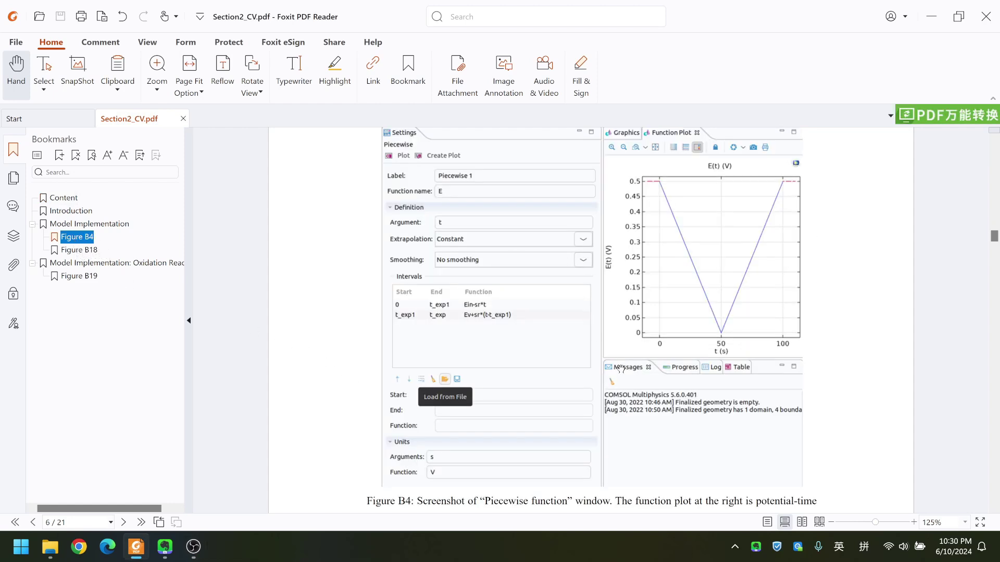
{"action": "left_click", "coordinate": [79, 250]}
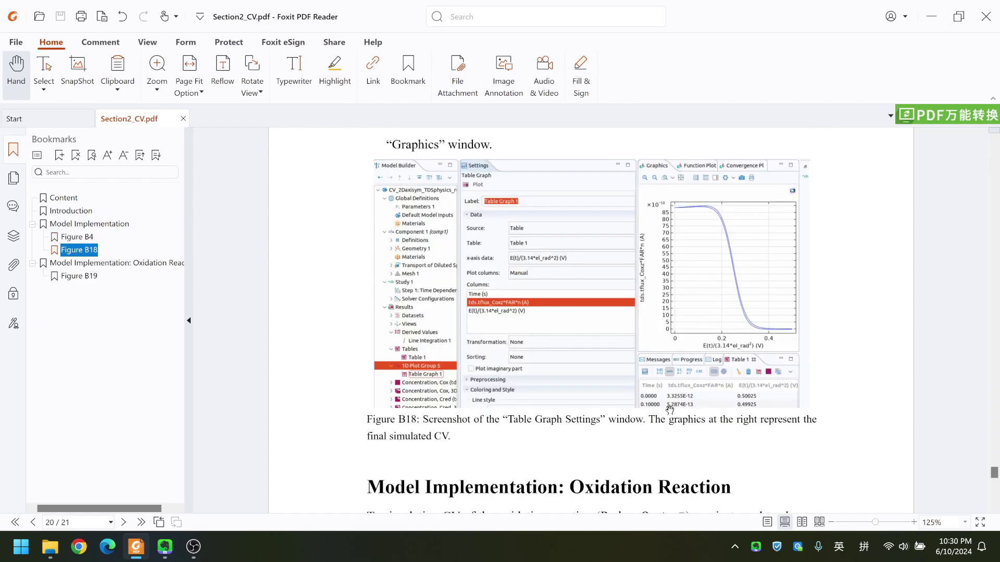
{"action": "scroll", "coordinate": [624, 458], "scroll_direction": "down", "scroll_amount": 4}
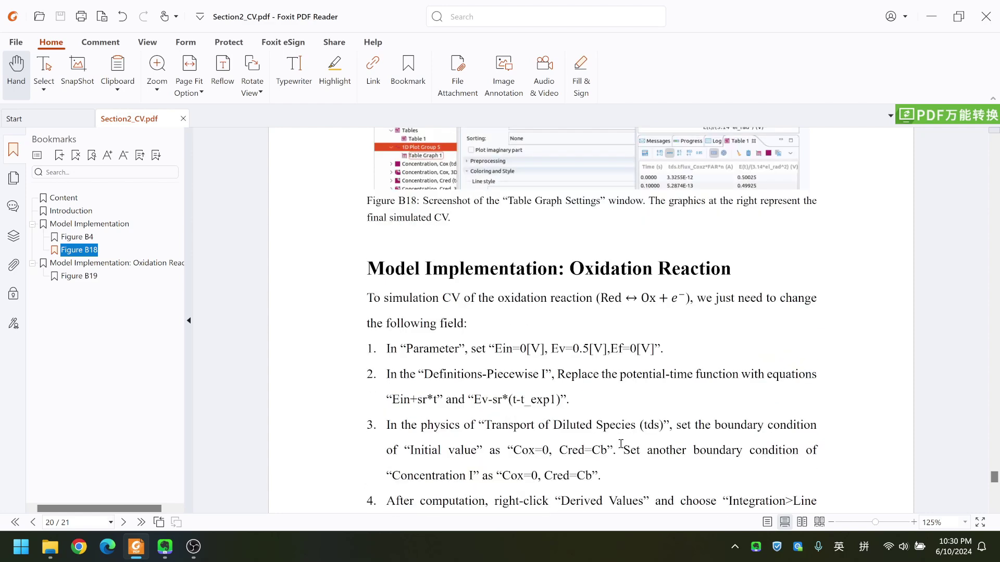
{"action": "scroll", "coordinate": [621, 444], "scroll_direction": "down", "scroll_amount": 9}
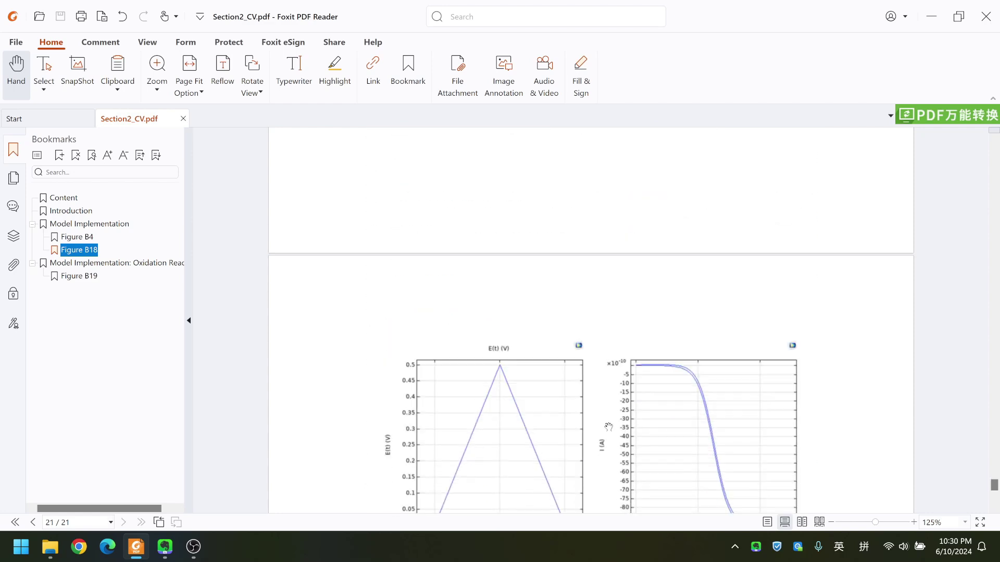
{"action": "scroll", "coordinate": [607, 425], "scroll_direction": "down", "scroll_amount": 4}
{"action": "scroll", "coordinate": [607, 358], "scroll_direction": "up", "scroll_amount": 1}
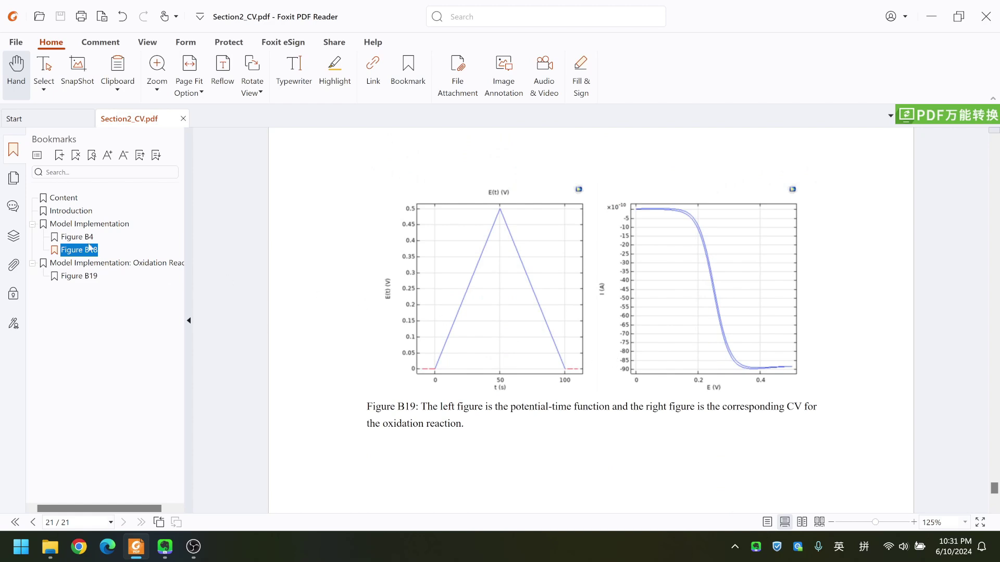
{"action": "left_click", "coordinate": [79, 225]}
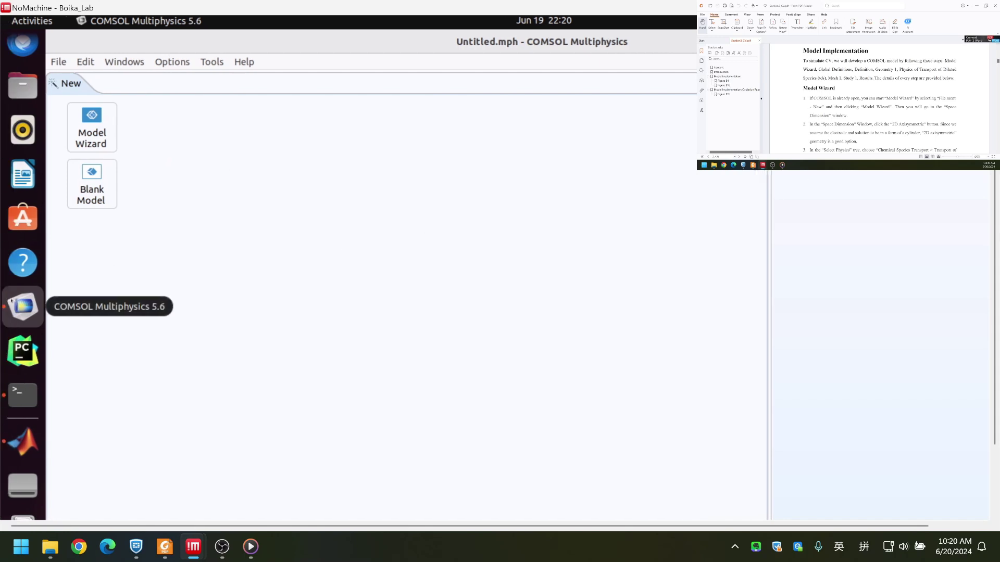
- In COMSOL Multiphysics, start a 2D Axisymmetric model with the Model Wizard and add the Transport of Diluted Species (tds) physics
{"action": "left_click", "coordinate": [93, 145]}
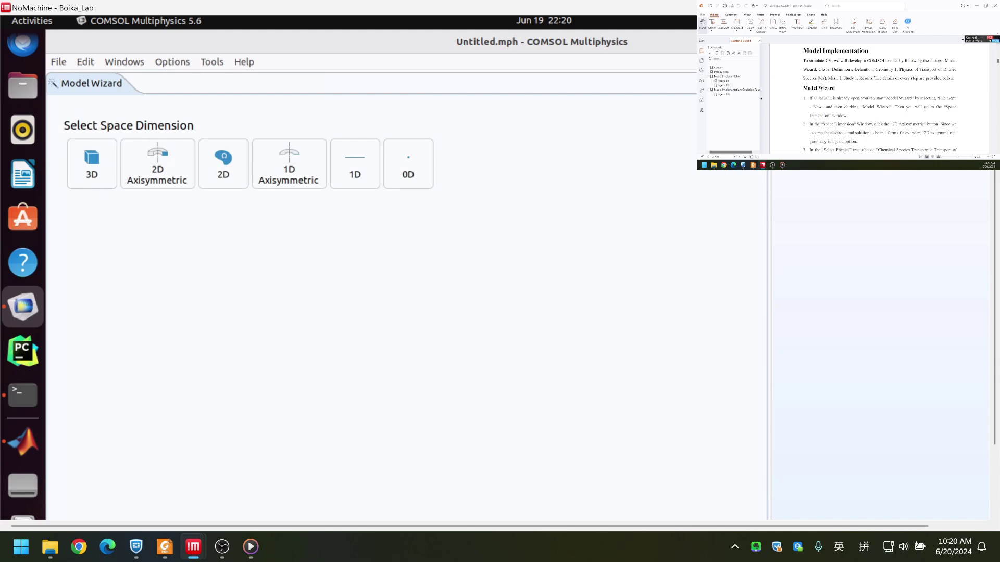
{"action": "left_click", "coordinate": [164, 180]}
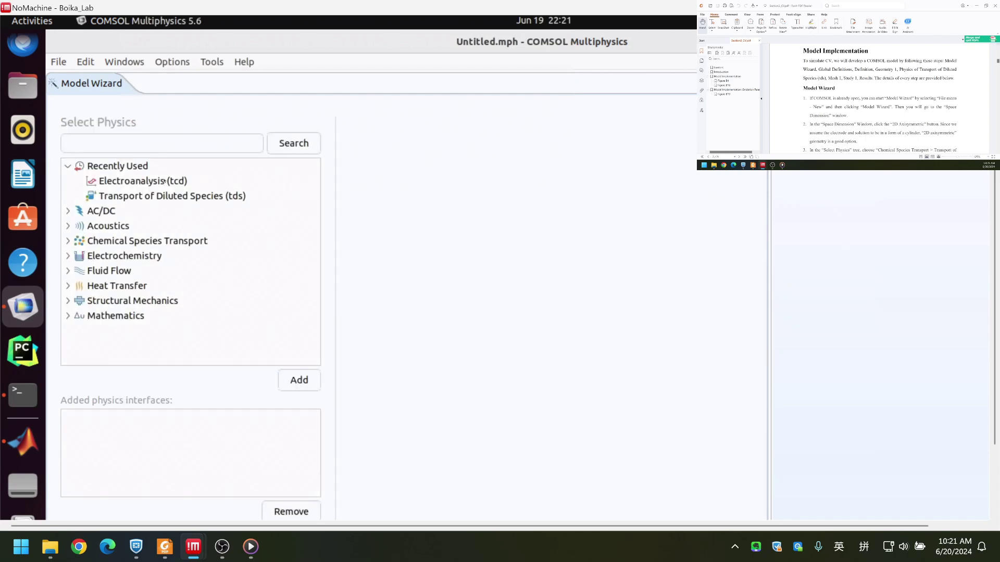
{"action": "scroll", "coordinate": [880, 99], "scroll_direction": "down", "scroll_amount": 2}
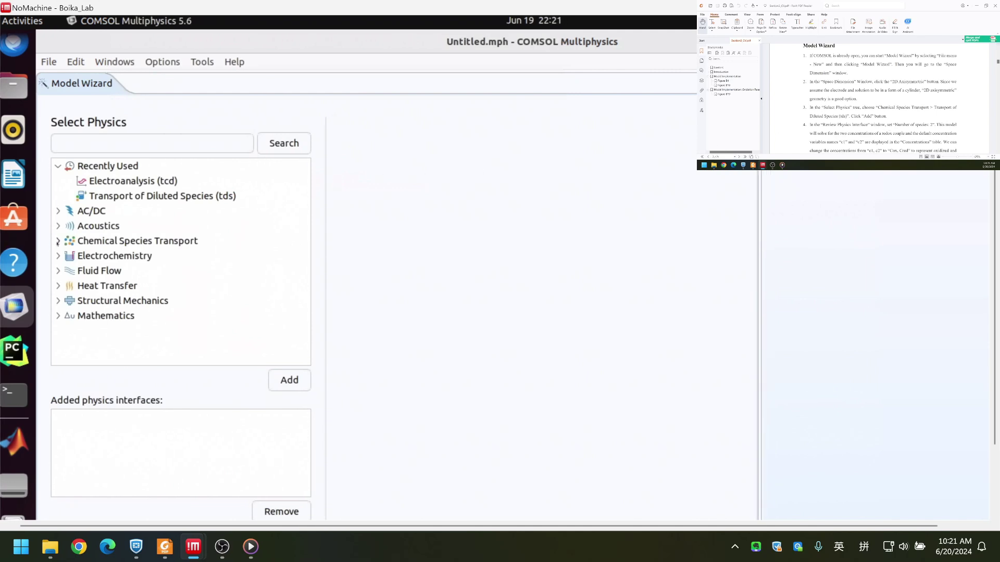
{"action": "left_click", "coordinate": [57, 241]}
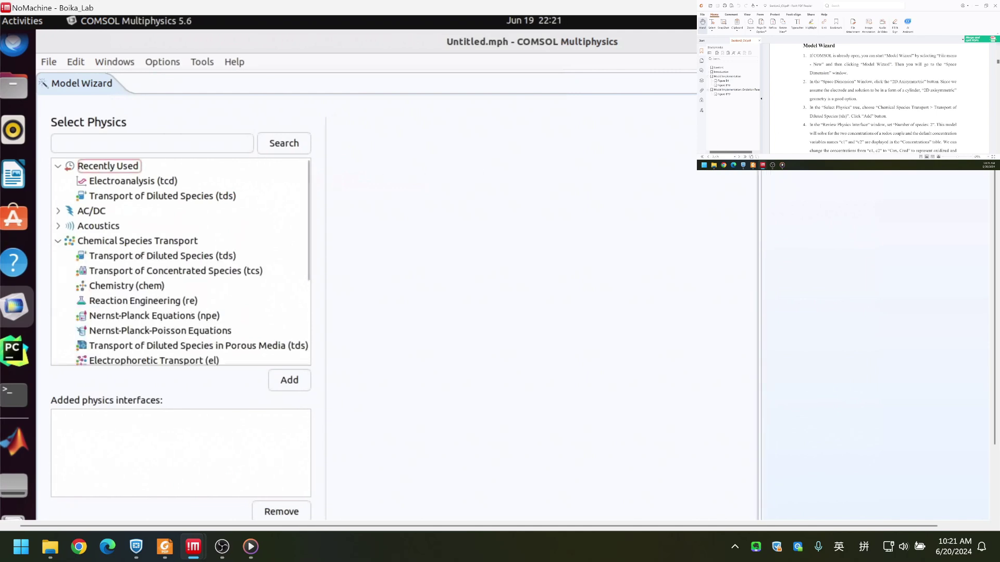
{"action": "left_click", "coordinate": [145, 257]}
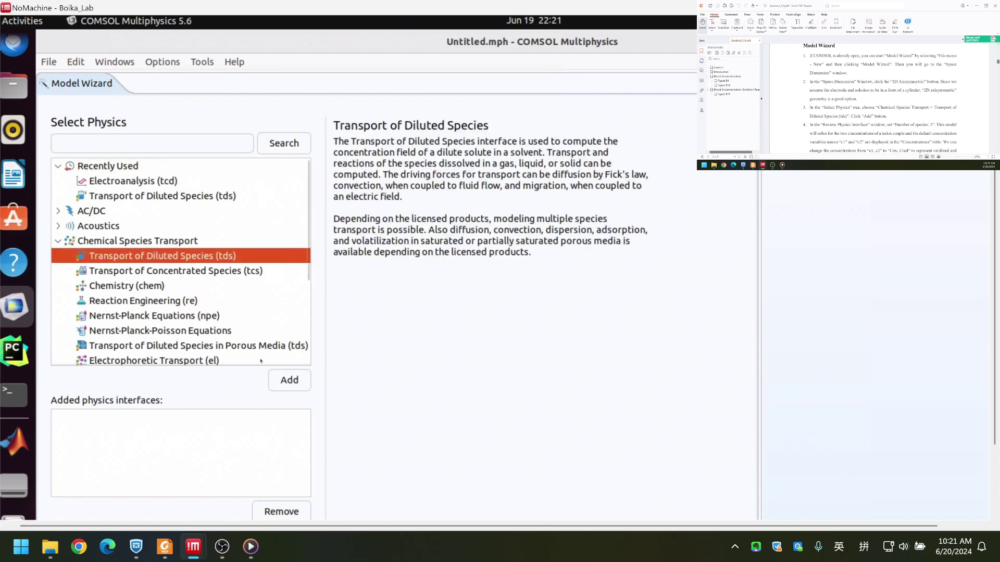
{"action": "left_click", "coordinate": [288, 381]}
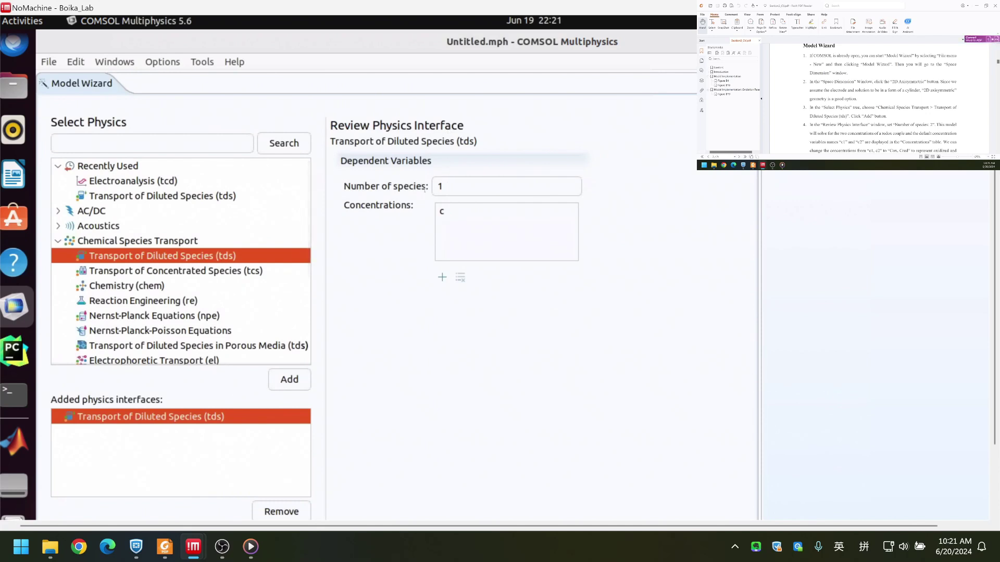
- Set the number of species for Transport of Diluted Species to 2
{"action": "left_click", "coordinate": [447, 187]}
{"action": "key", "text": "BackSpace"}
{"action": "type", "text": "2"}
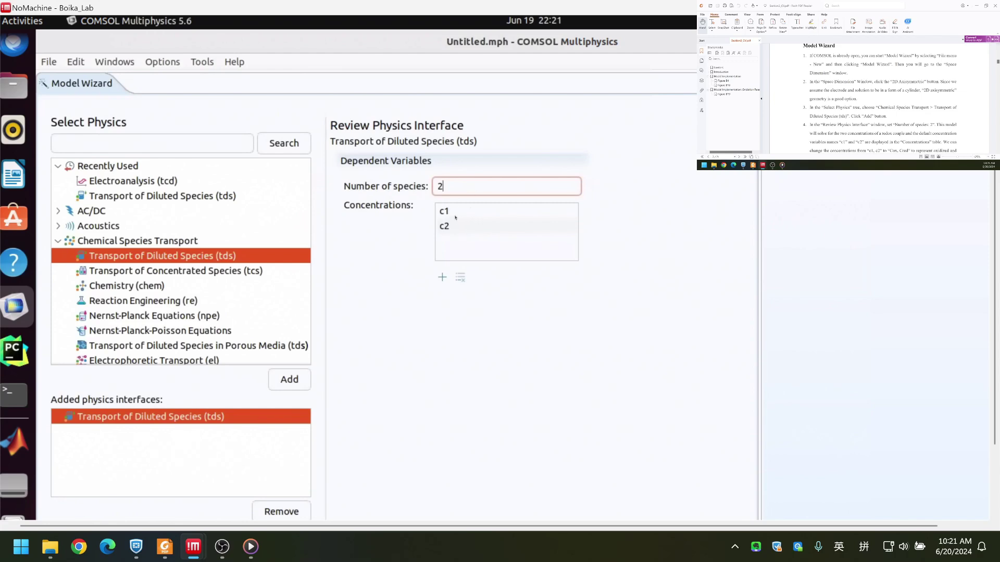
- Rename the two concentration variables from the guide as Cox for the first and Cred for the second
{"action": "scroll", "coordinate": [852, 127], "scroll_direction": "down", "scroll_amount": 1}
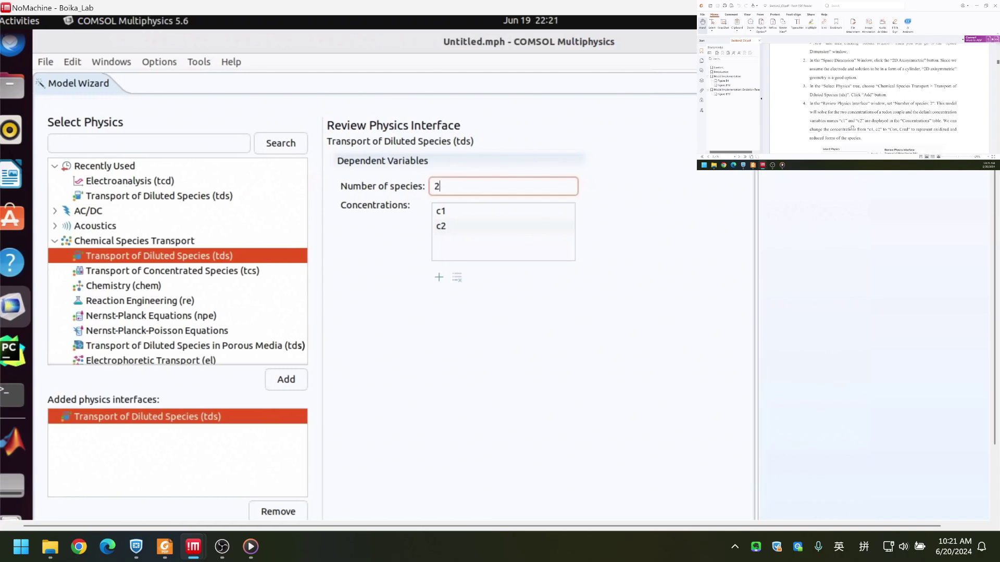
{"action": "double_click", "coordinate": [441, 211]}
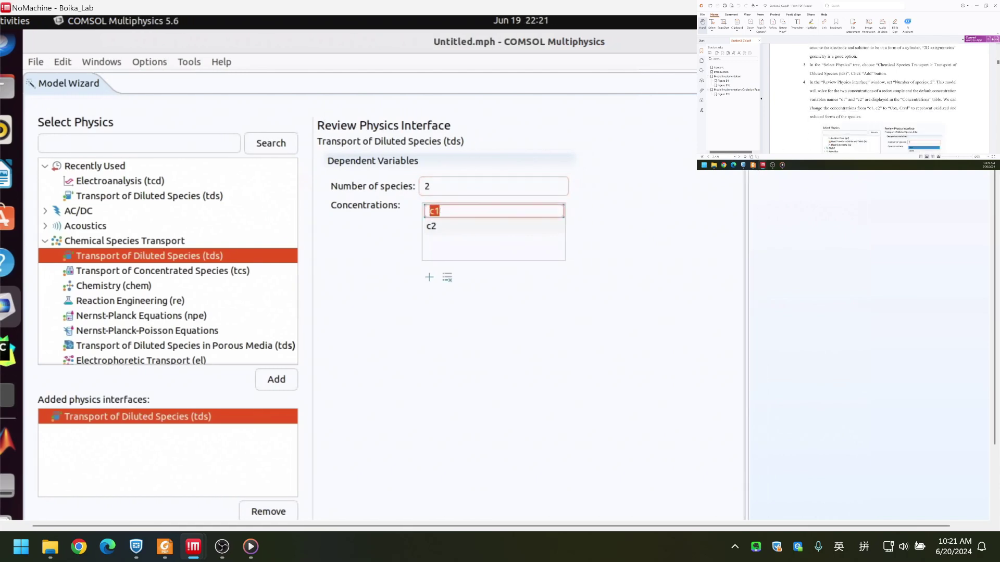
{"action": "key", "text": "BackSpace"}
{"action": "type", "text": "Cox"}
{"action": "double_click", "coordinate": [440, 227]}
{"action": "left_click", "coordinate": [440, 227]}
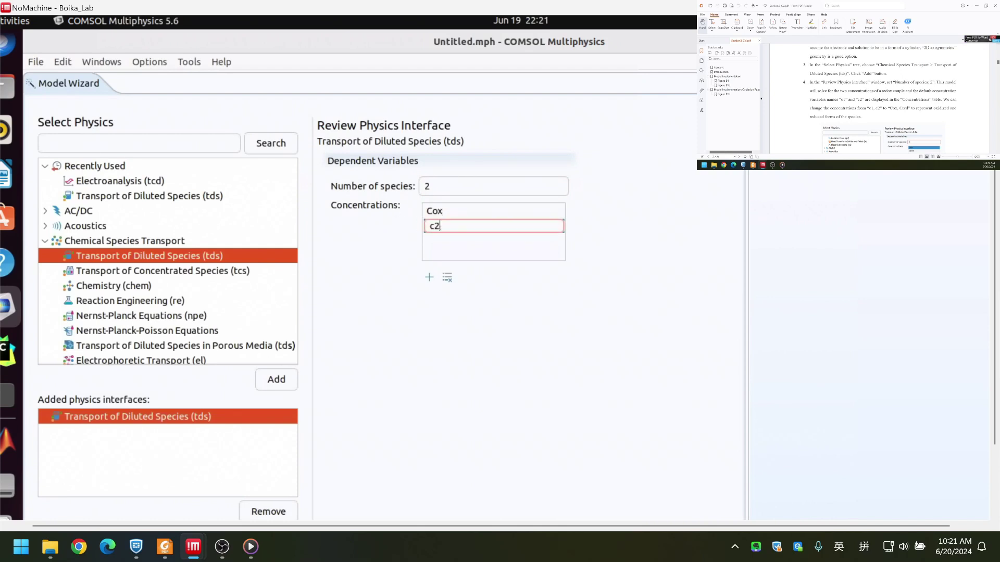
{"action": "type", "text": "C"}
{"action": "key", "text": "BackSpace"}
{"action": "key", "text": "BackSpace"}
{"action": "key", "text": "BackSpace"}
{"action": "type", "text": "Cred"}
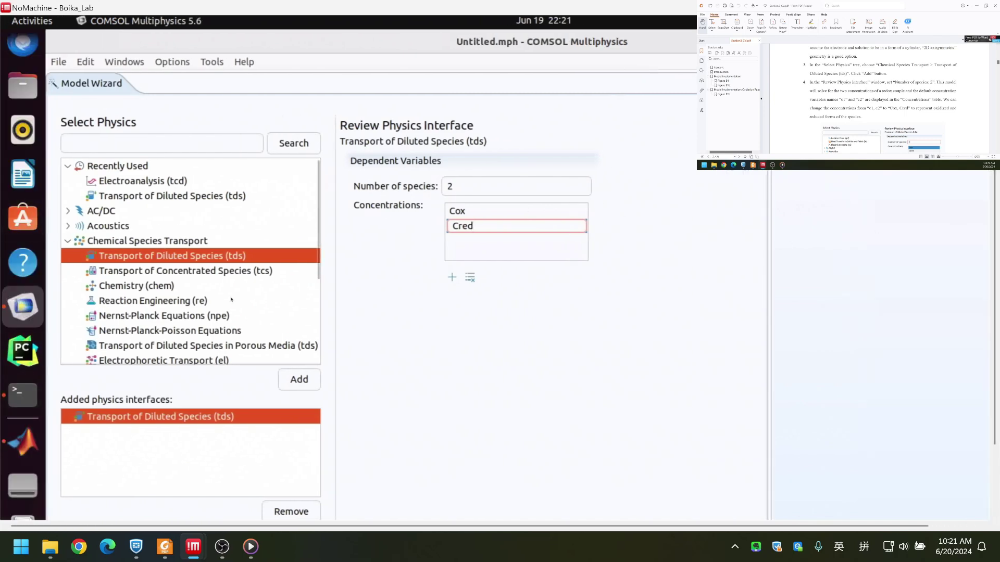
- Choose a Time Dependent study for the model and finish the Model Wizard
{"action": "scroll", "coordinate": [231, 300], "scroll_direction": "down", "scroll_amount": 1}
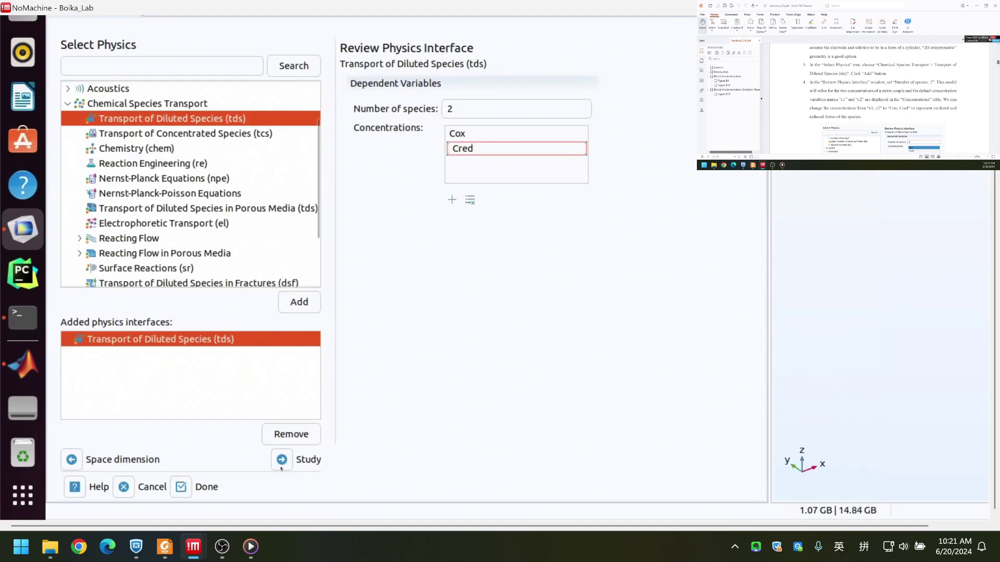
{"action": "left_click", "coordinate": [282, 465]}
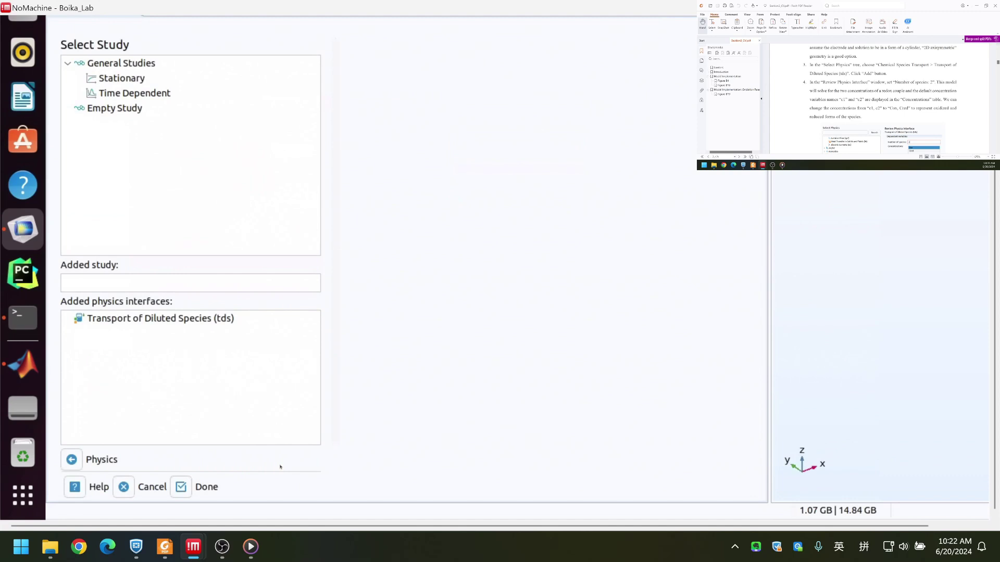
{"action": "left_click", "coordinate": [152, 99]}
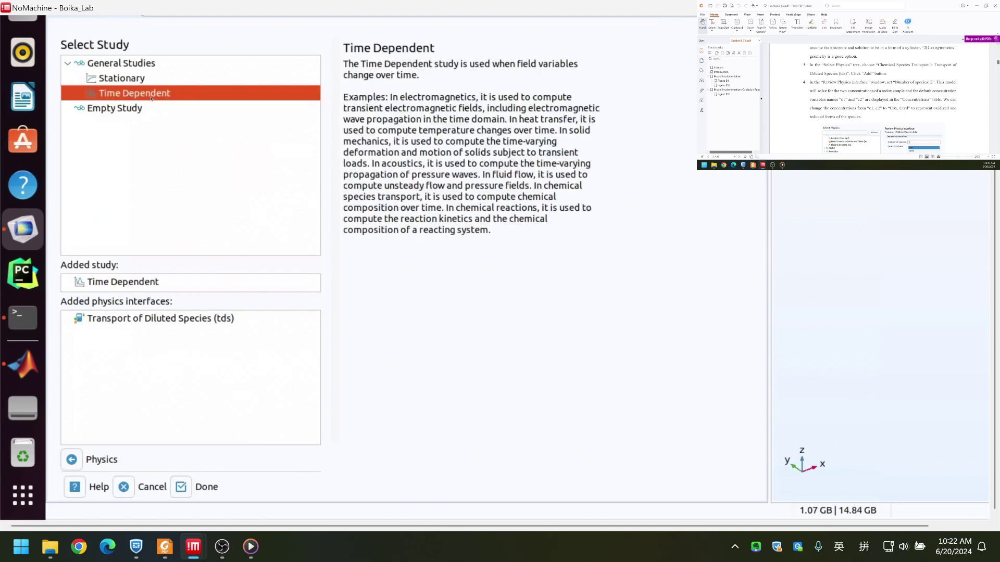
{"action": "left_click", "coordinate": [188, 488]}
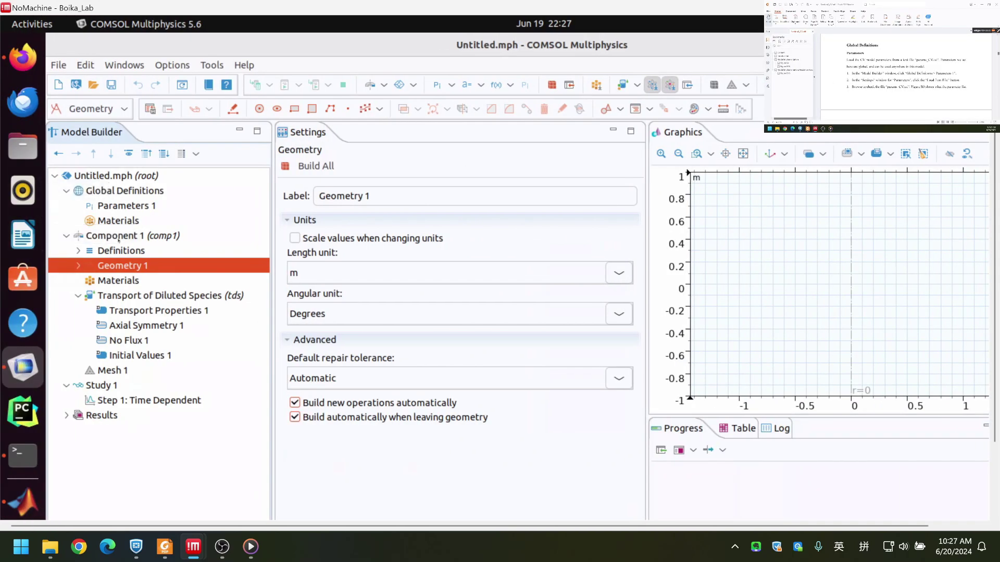
- Load the global Parameters 1 table from parameters_CV.txt, stored inside the Video_20240611 folder
{"action": "left_click", "coordinate": [129, 207]}
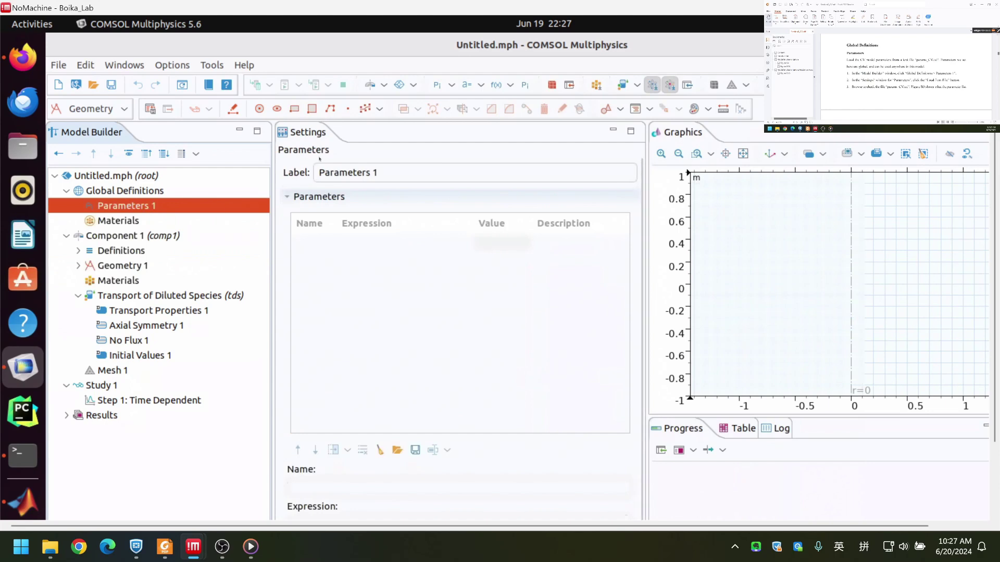
{"action": "left_click", "coordinate": [397, 451]}
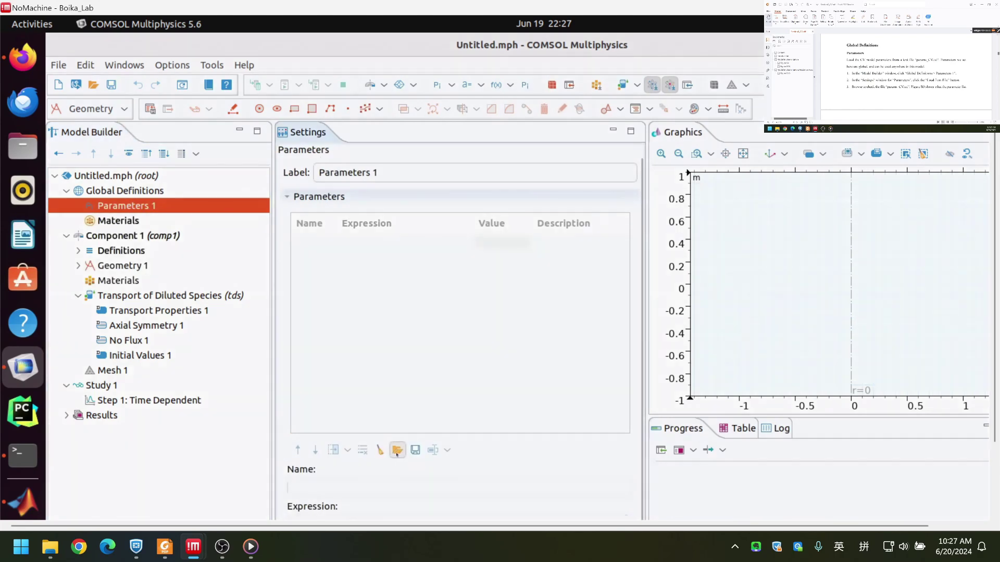
{"action": "left_click", "coordinate": [515, 86]}
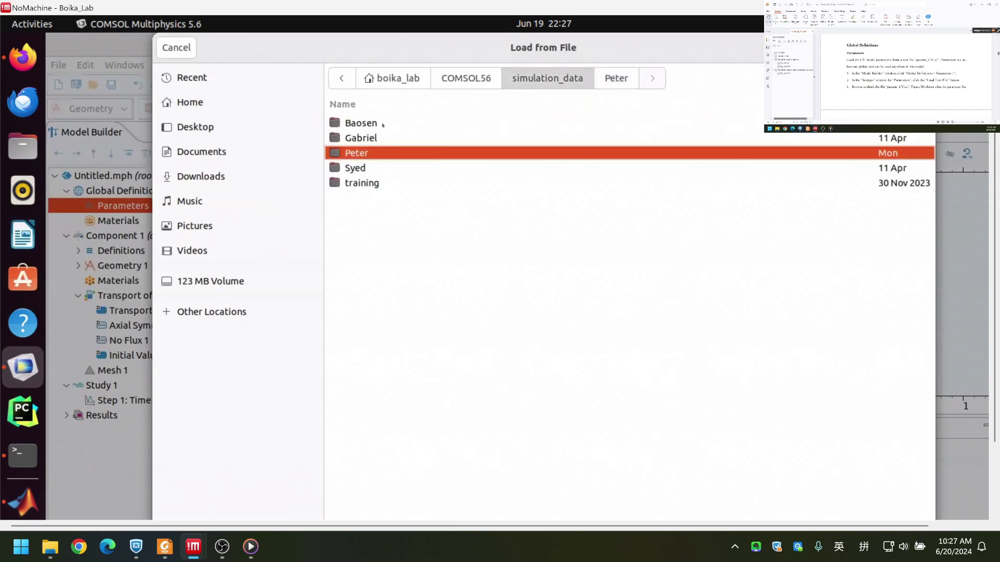
{"action": "double_click", "coordinate": [383, 124]}
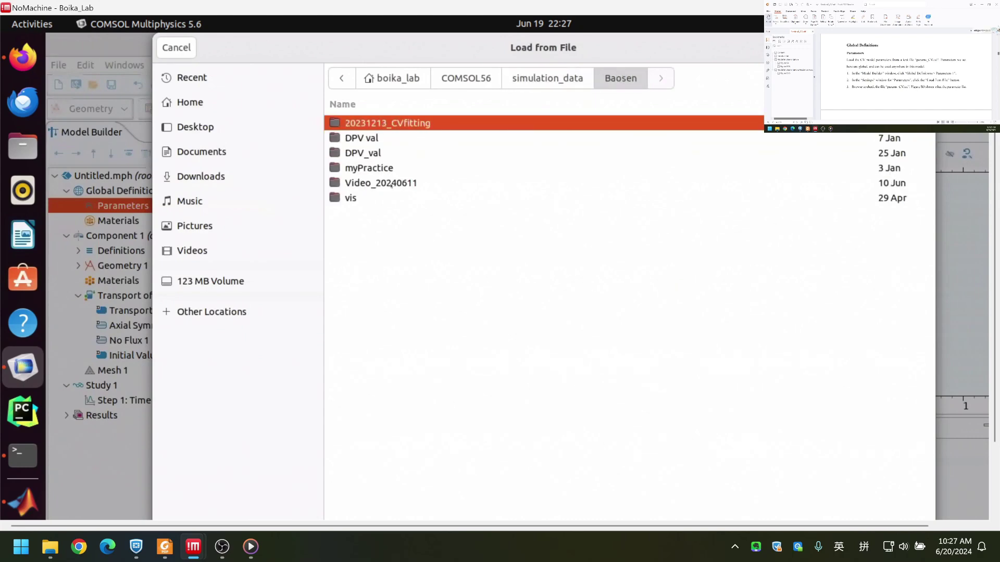
{"action": "double_click", "coordinate": [391, 184]}
{"action": "double_click", "coordinate": [374, 125]}
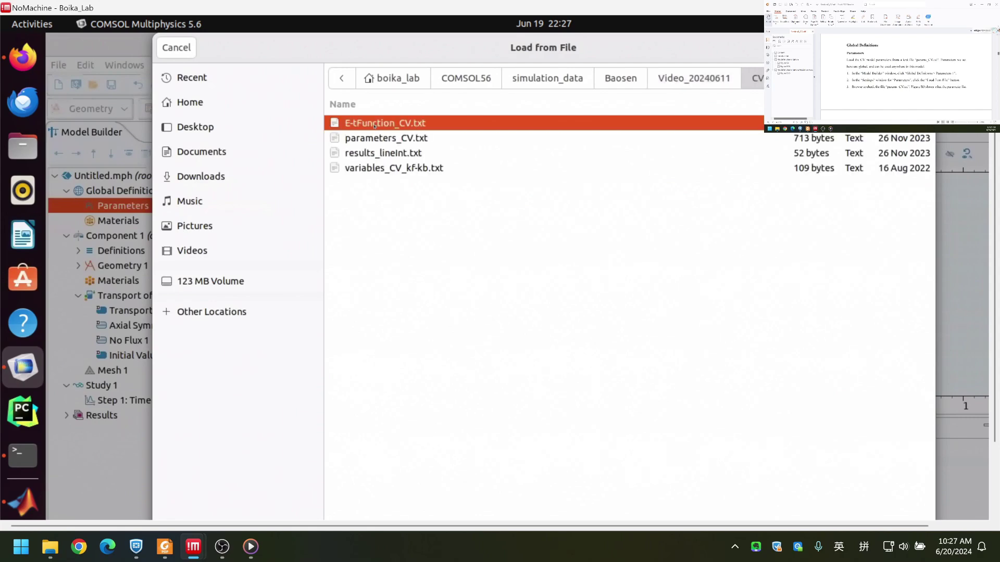
{"action": "double_click", "coordinate": [379, 139]}
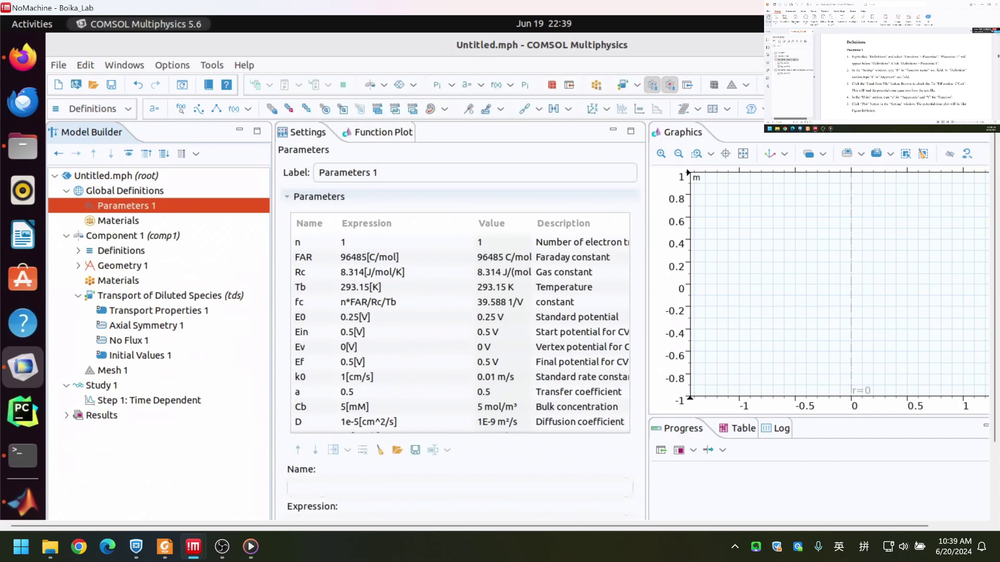
- Add a Piecewise function to Component 1's definitions, with function name E and argument t
{"action": "right_click", "coordinate": [112, 251]}
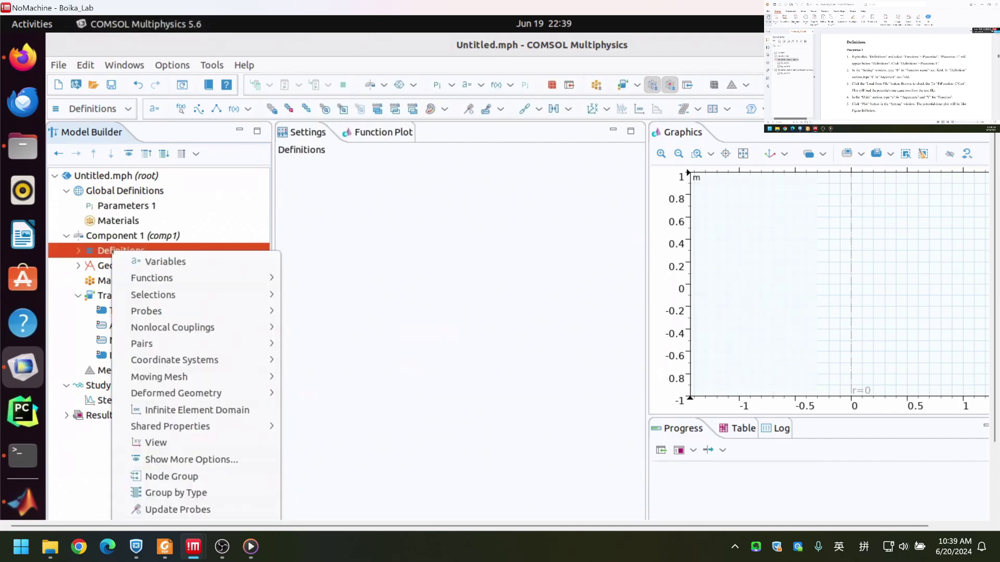
{"action": "mouse_move", "coordinate": [229, 281]}
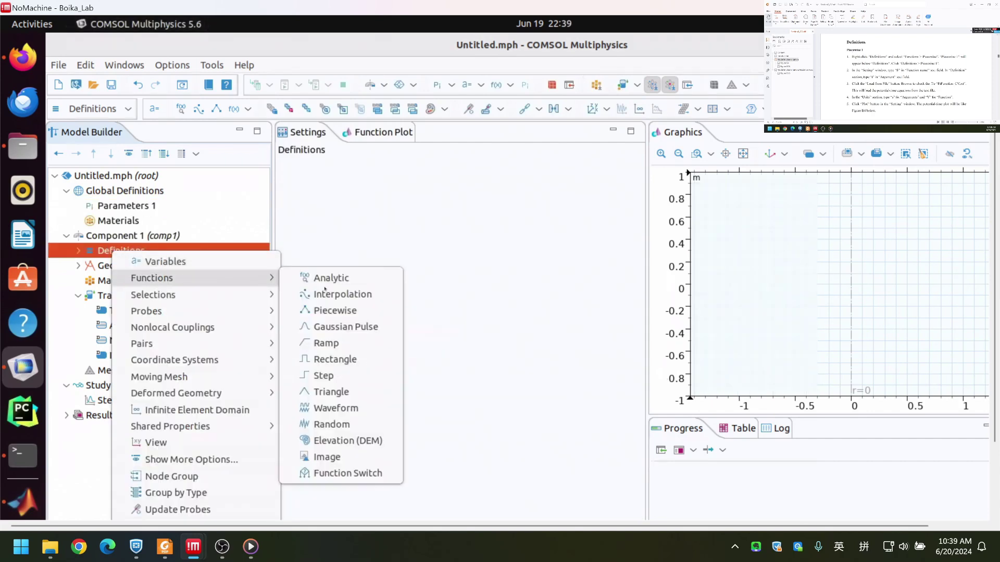
{"action": "left_click", "coordinate": [344, 311]}
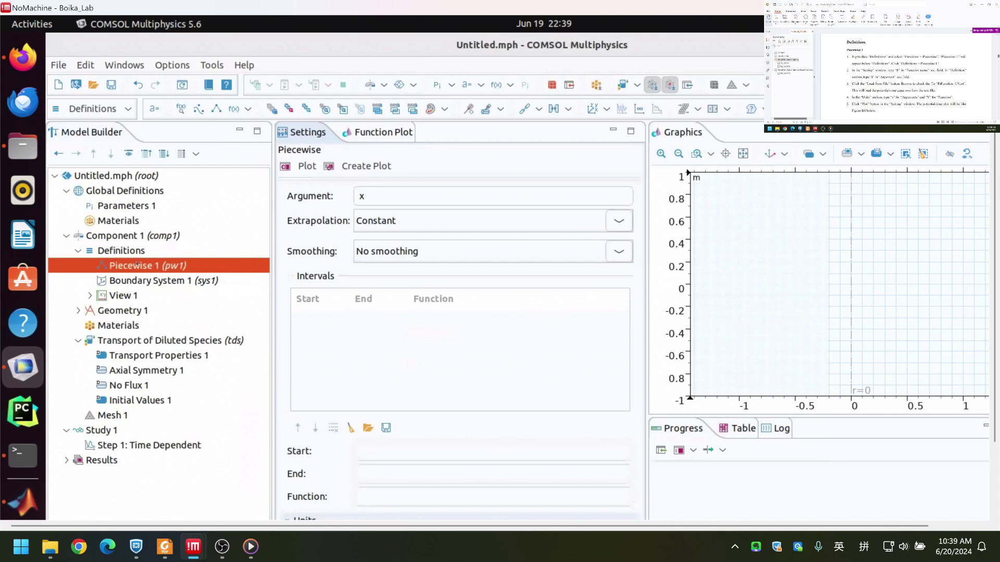
{"action": "left_click", "coordinate": [403, 220]}
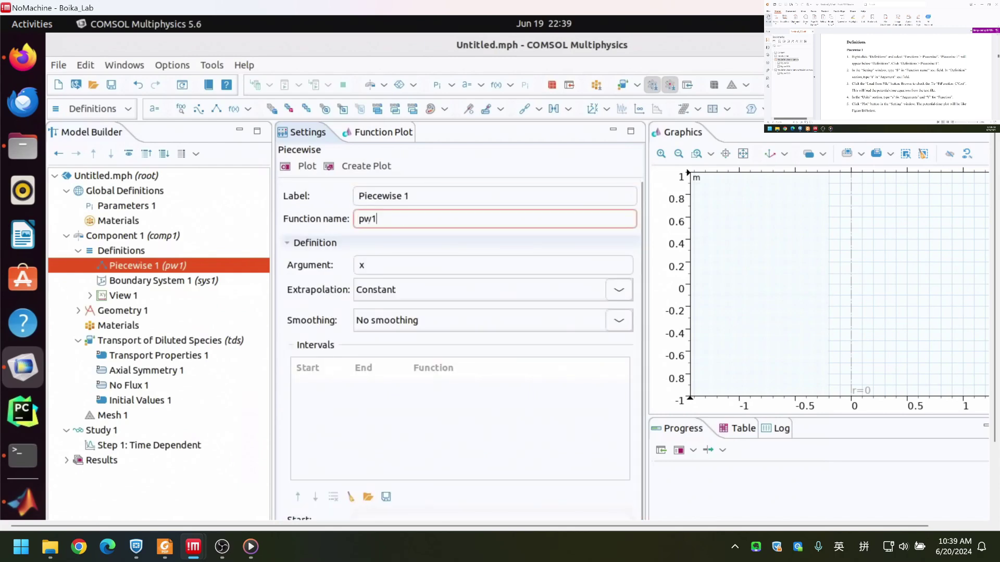
{"action": "double_click", "coordinate": [368, 220]}
{"action": "type", "text": "E"}
{"action": "key", "text": "Tab"}
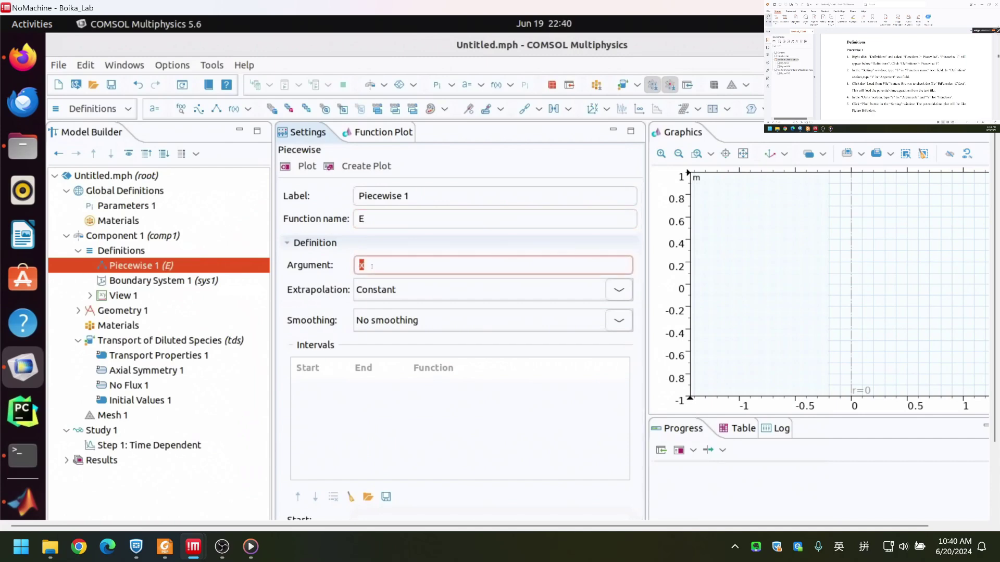
{"action": "type", "text": "t"}
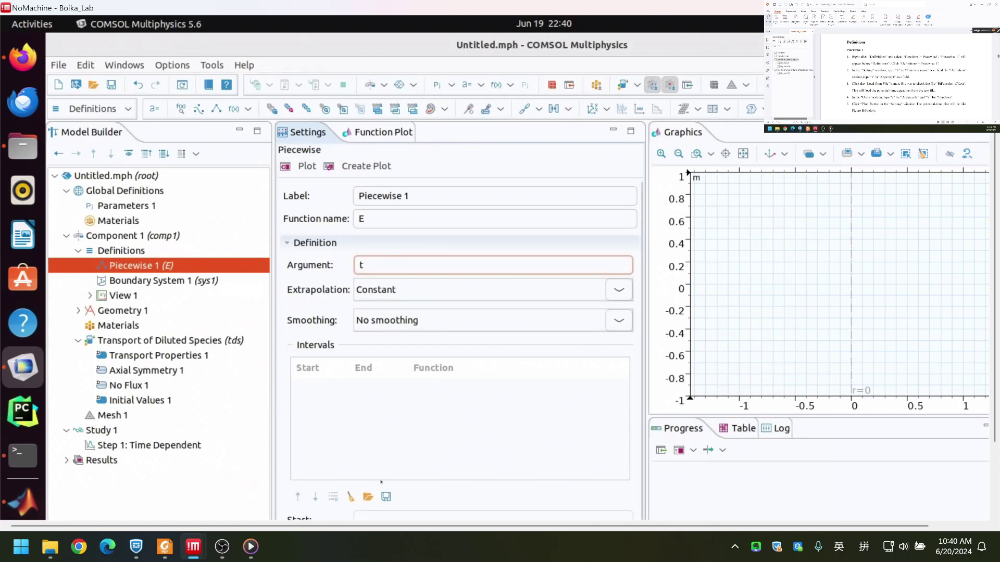
- Load the Piecewise function's intervals from the file E-tFunction_CV.txt
{"action": "left_click", "coordinate": [368, 445]}
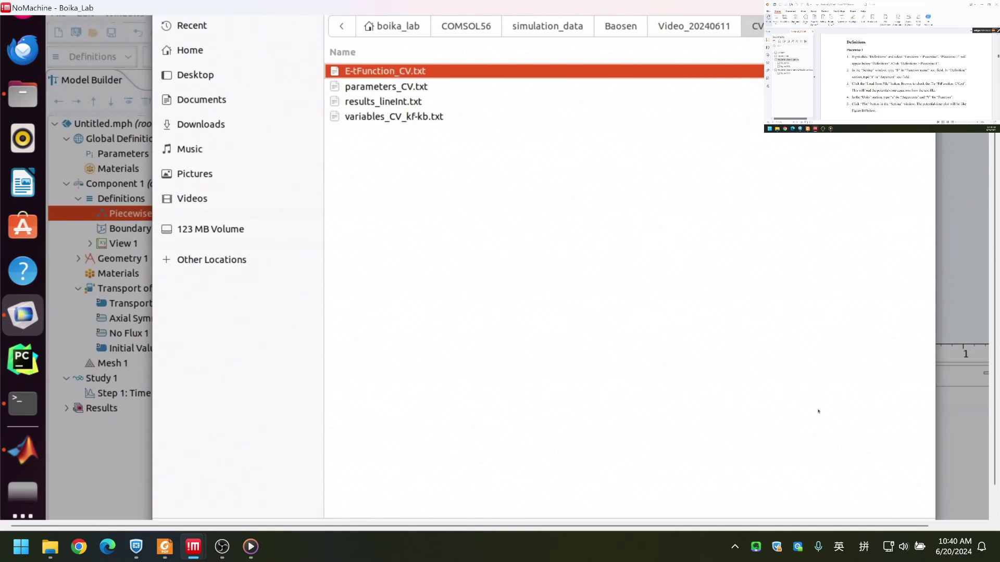
{"action": "key", "text": "Return"}
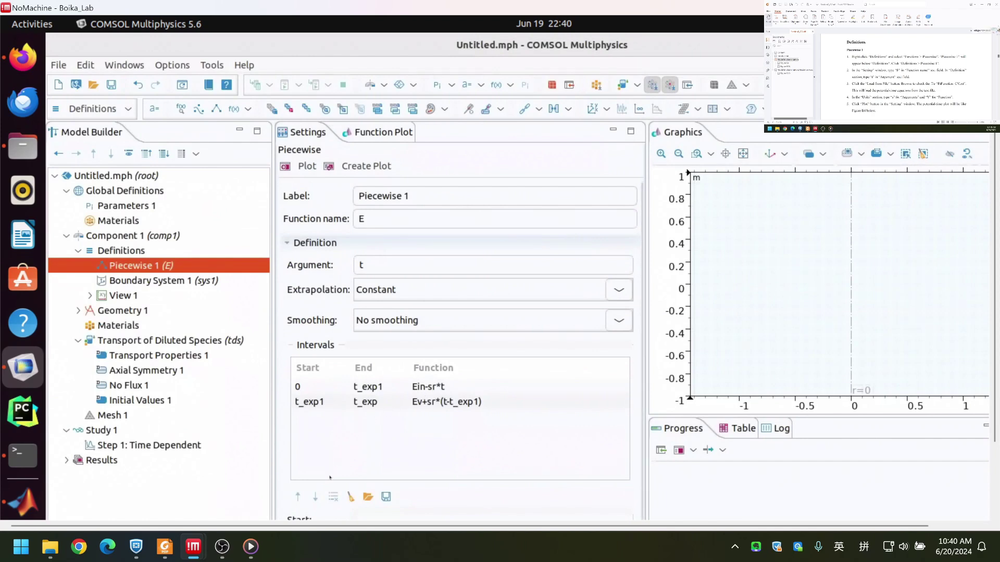
- Set the Piecewise function's argument unit to s and function unit to V, and plot the function
{"action": "scroll", "coordinate": [417, 441], "scroll_direction": "down", "scroll_amount": 3}
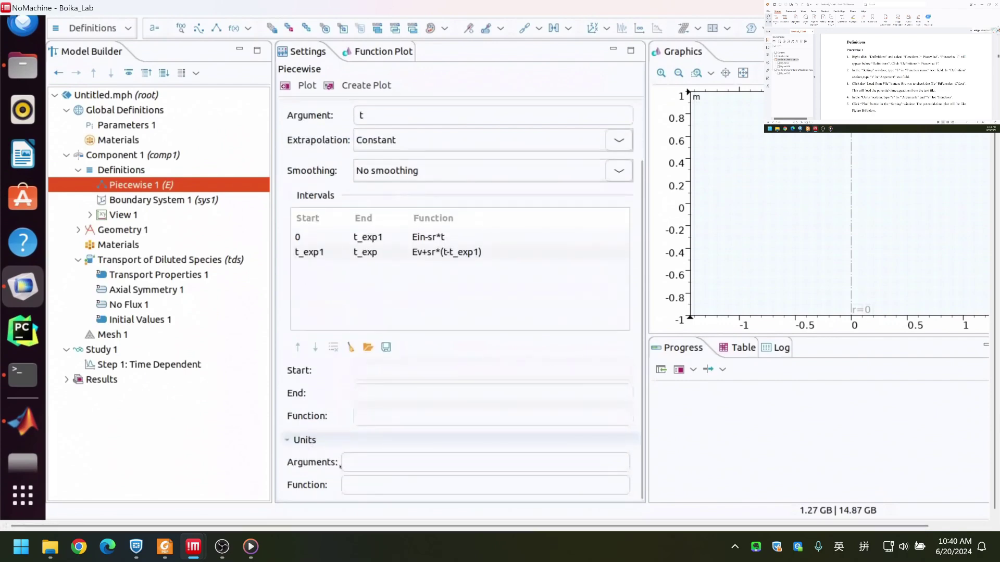
{"action": "left_click", "coordinate": [352, 465]}
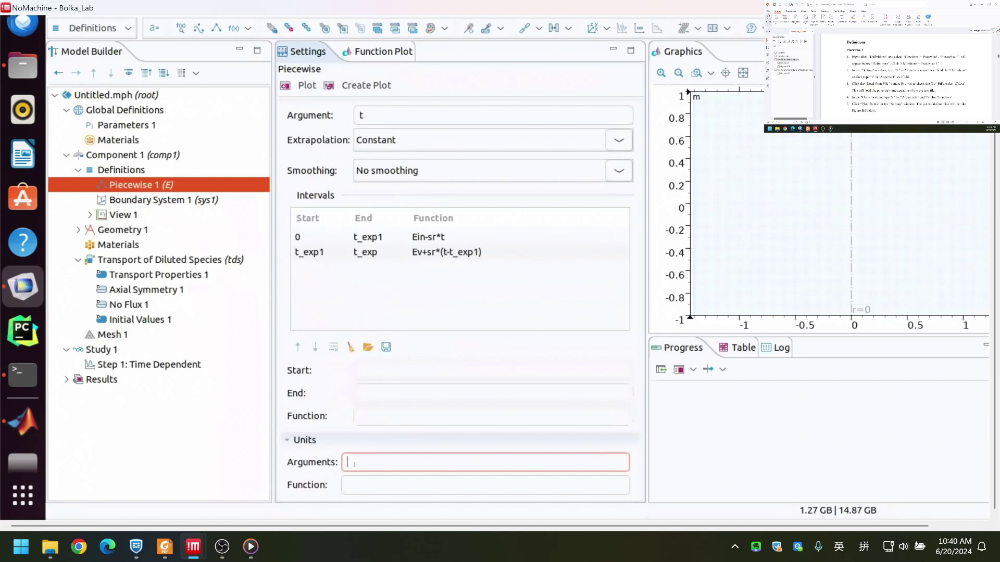
{"action": "type", "text": "s"}
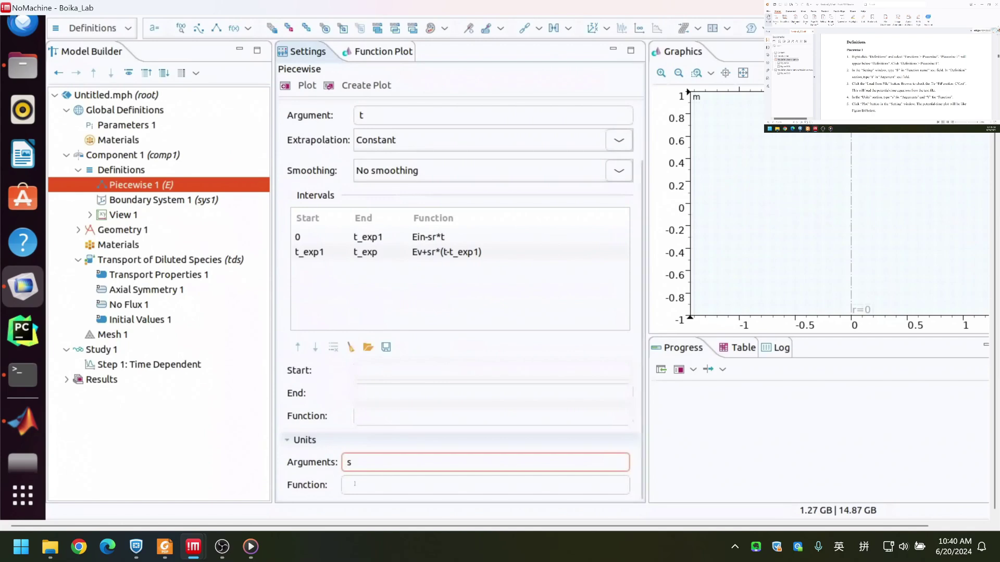
{"action": "left_click", "coordinate": [354, 484]}
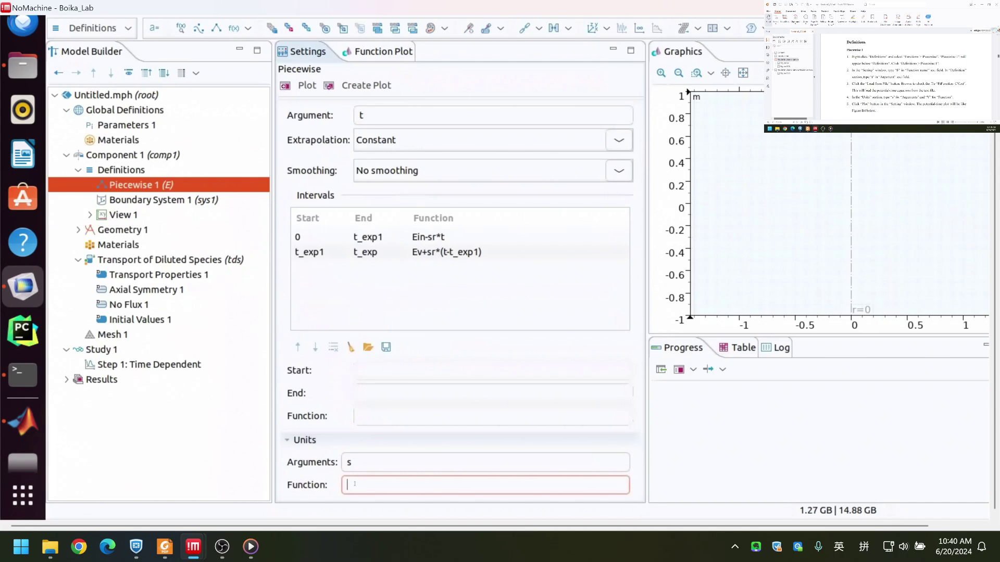
{"action": "type", "text": "V"}
{"action": "left_click", "coordinate": [307, 86]}
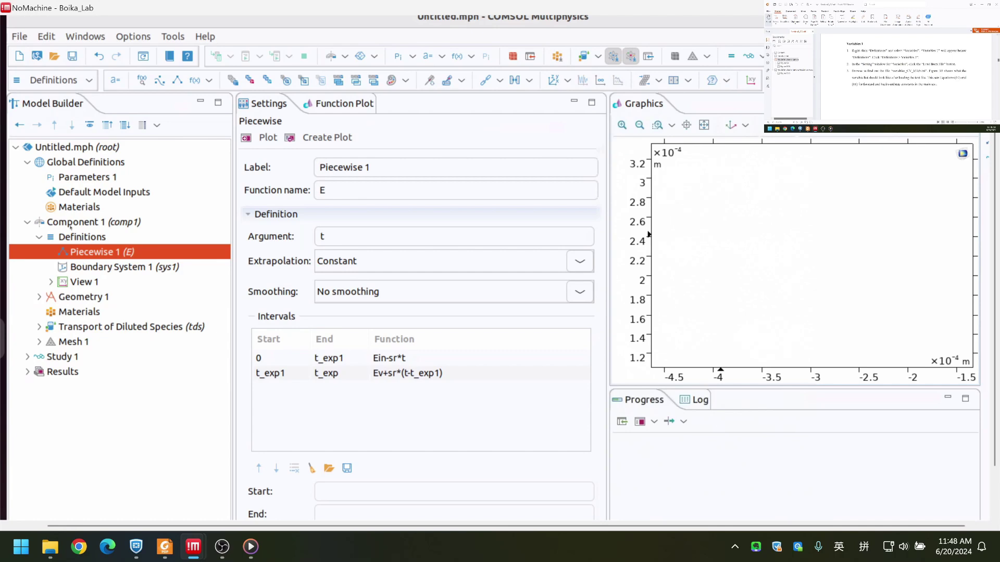
- Add a Variables node to Component 1's definitions and load its contents from variables_CV_kf-kb.txt
{"action": "right_click", "coordinate": [87, 238]}
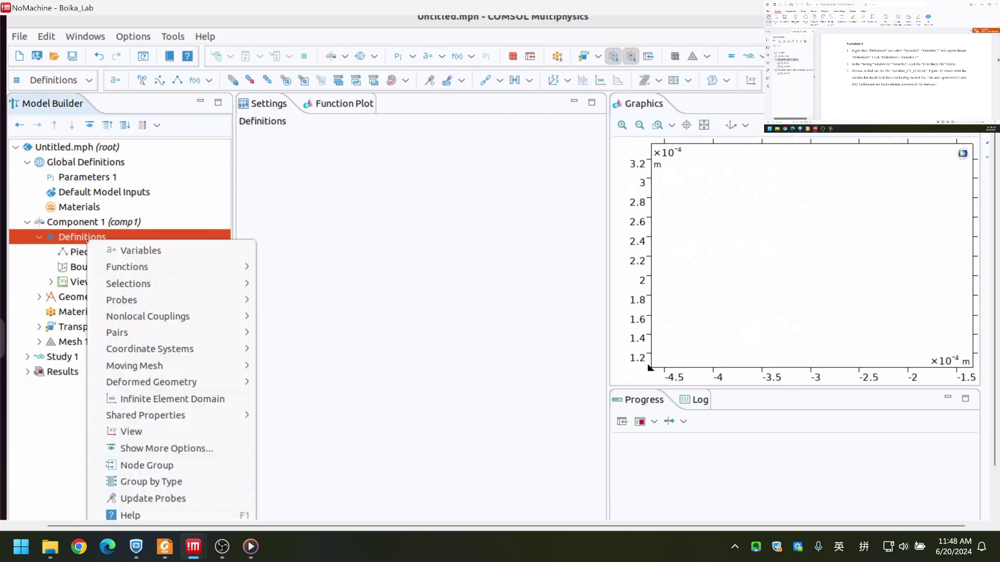
{"action": "left_click", "coordinate": [125, 251]}
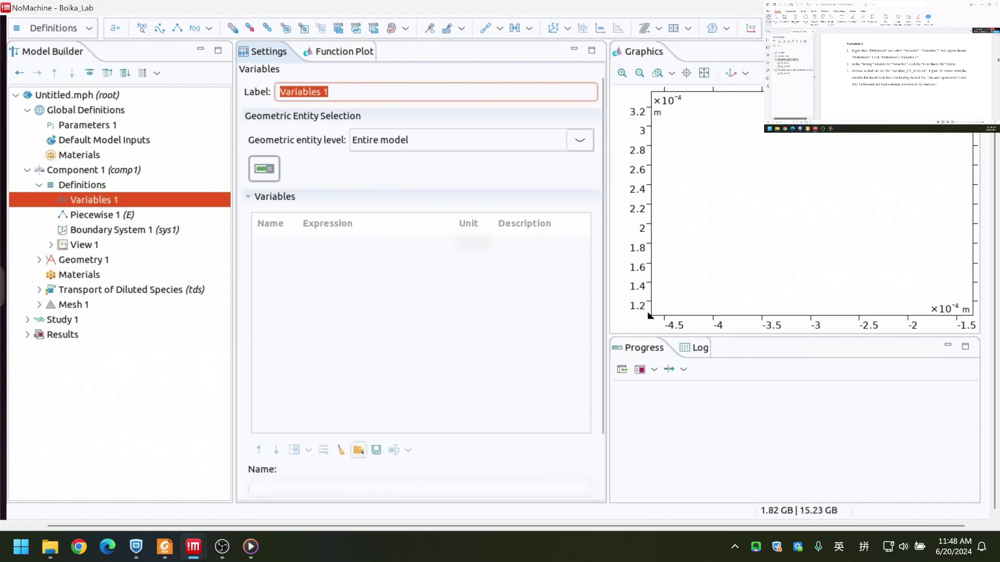
{"action": "left_click", "coordinate": [358, 450]}
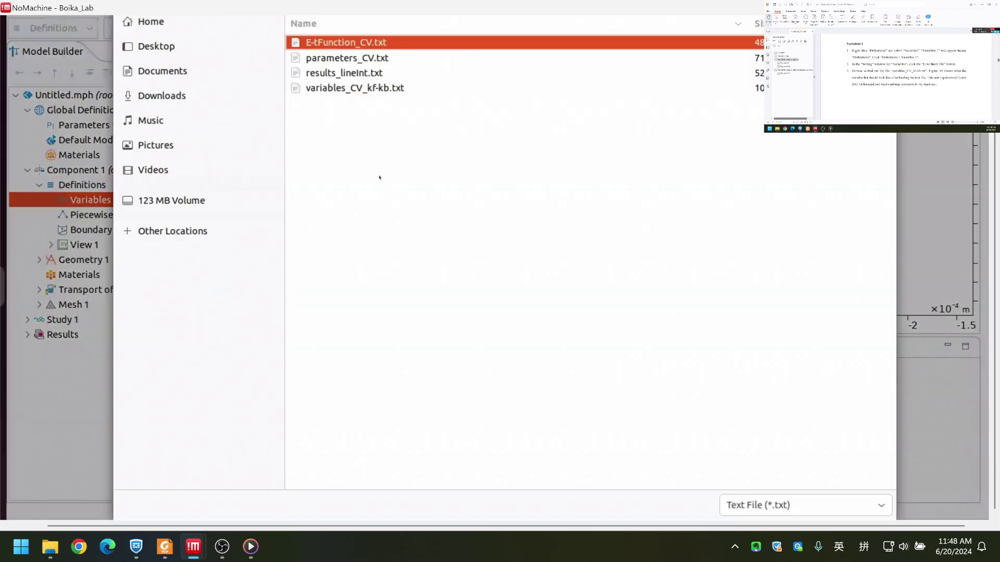
{"action": "left_click", "coordinate": [364, 88]}
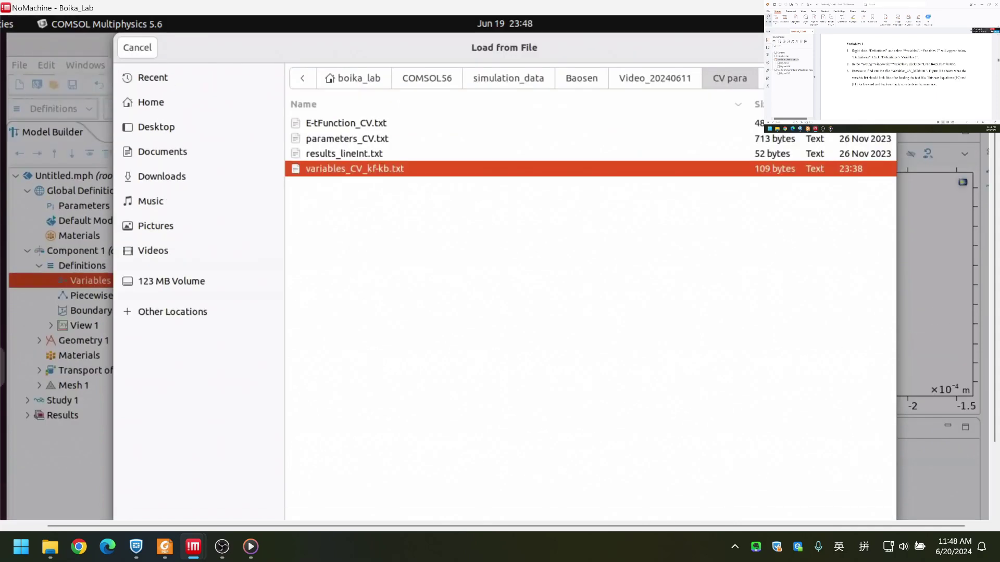
{"action": "left_click", "coordinate": [875, 47]}
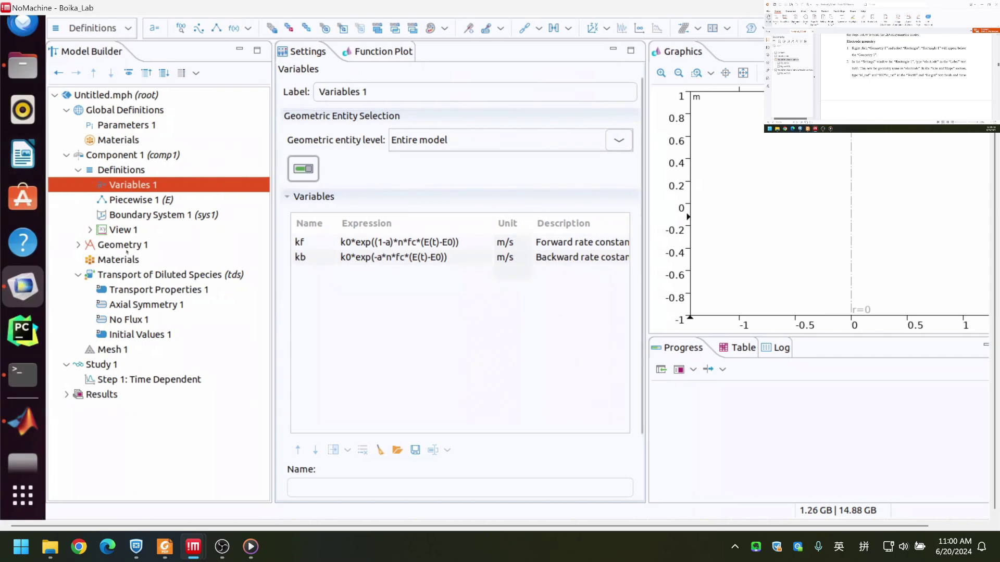
- Add a rectangle to Geometry 1 and label it electrode
{"action": "left_click", "coordinate": [126, 249]}
{"action": "right_click", "coordinate": [125, 249]}
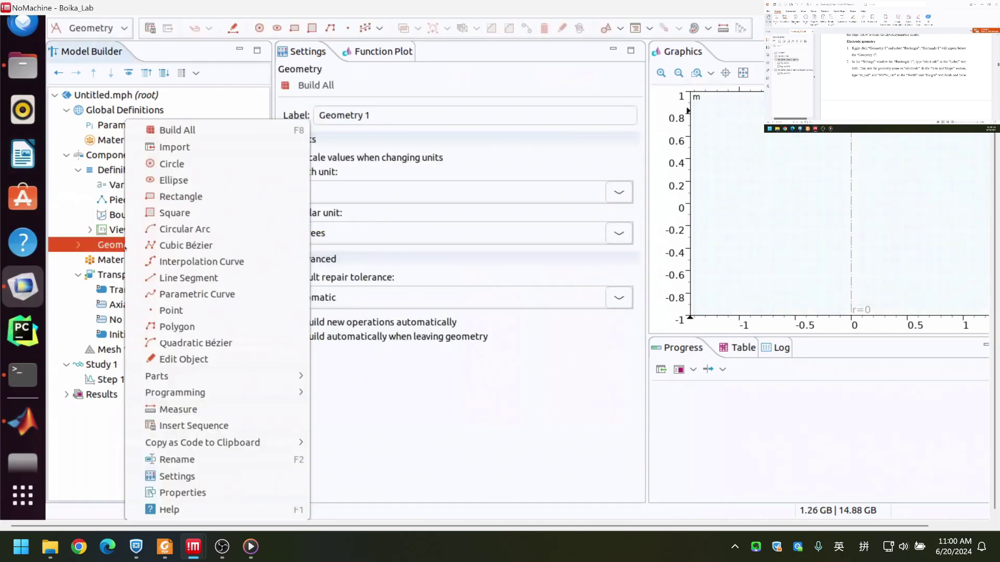
{"action": "left_click", "coordinate": [211, 201]}
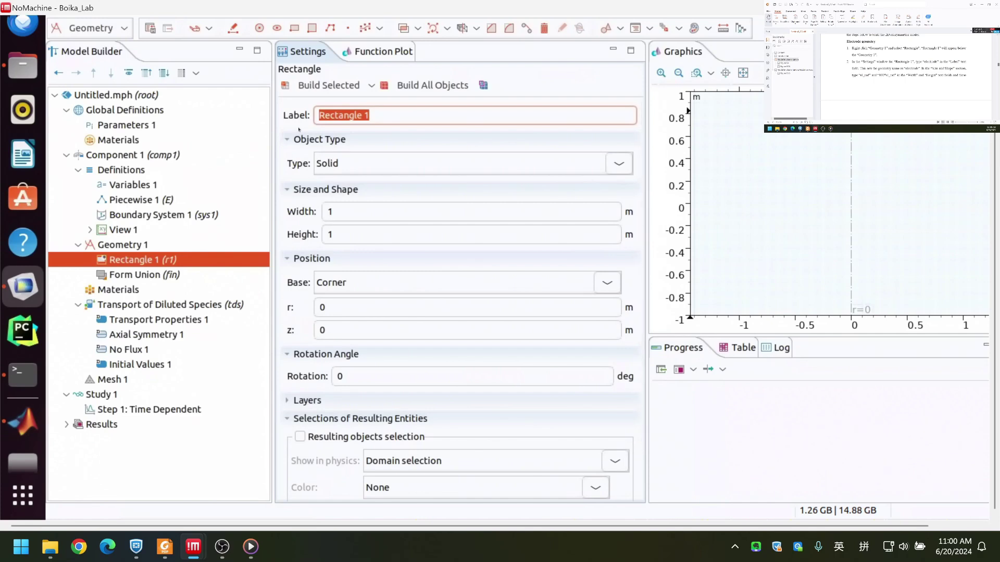
{"action": "left_click", "coordinate": [380, 114]}
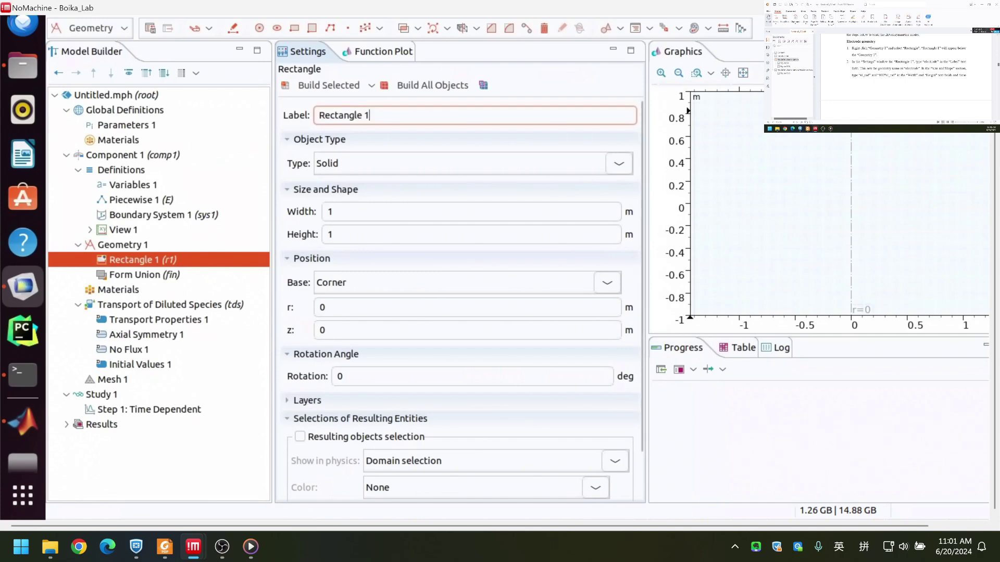
{"action": "left_click_drag", "start_coordinate": [370, 115], "coordinate": [313, 115]}
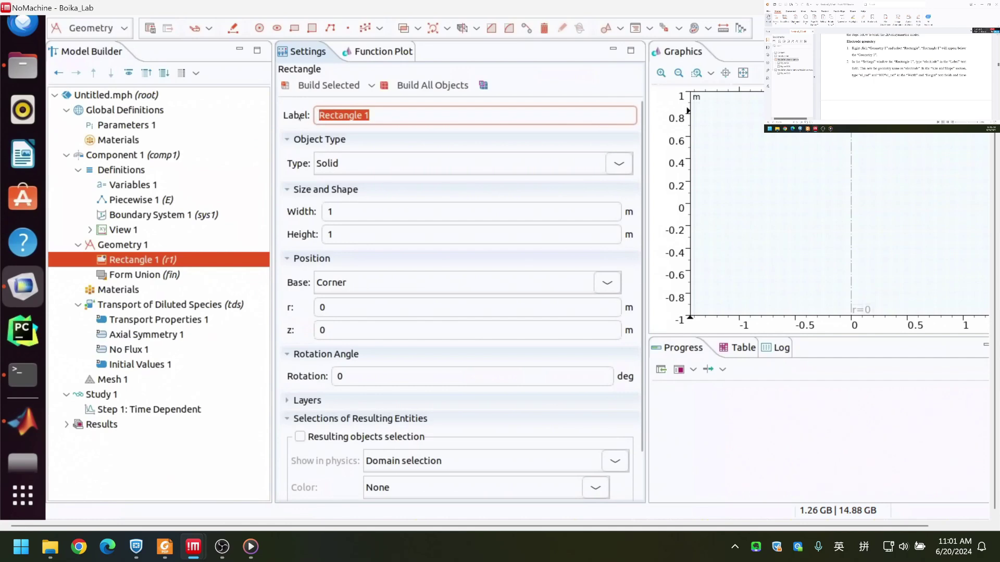
{"action": "type", "text": "electrode"}
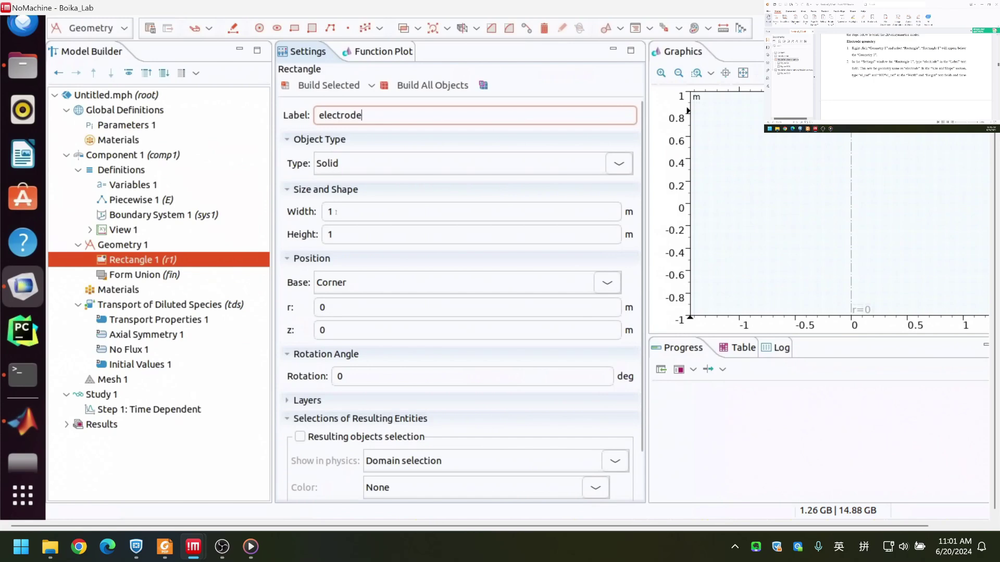
- Set the electrode rectangle's width to el_rad and its height to 100*el_rad
{"action": "double_click", "coordinate": [336, 212]}
{"action": "type", "text": "el_rad"}
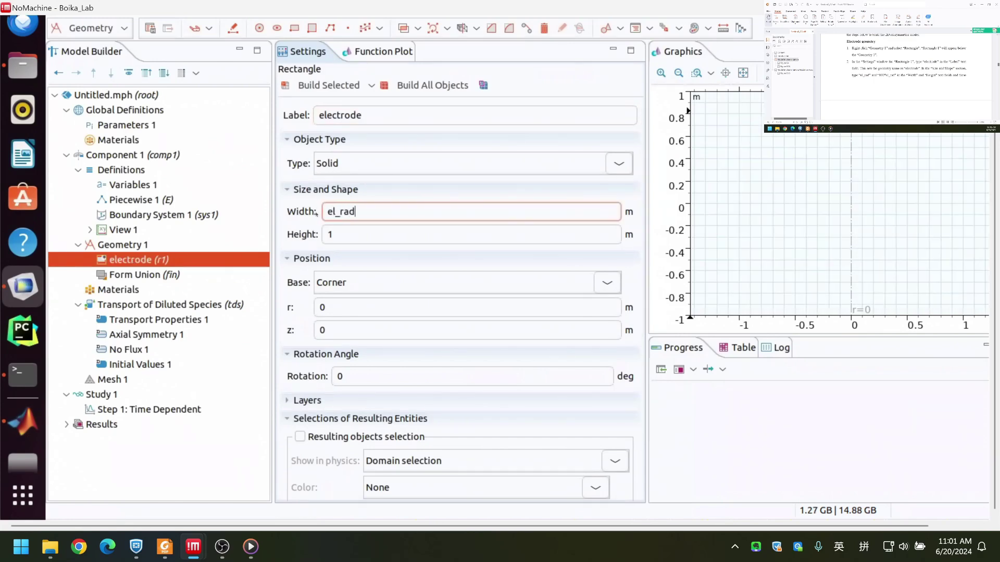
{"action": "key", "text": "Tab"}
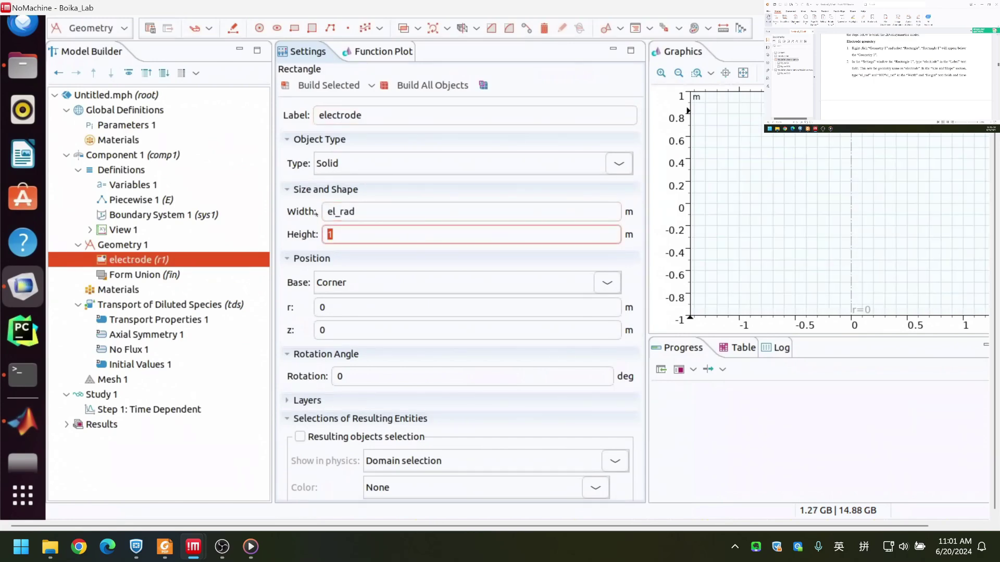
{"action": "type", "text": "100*el_rad"}
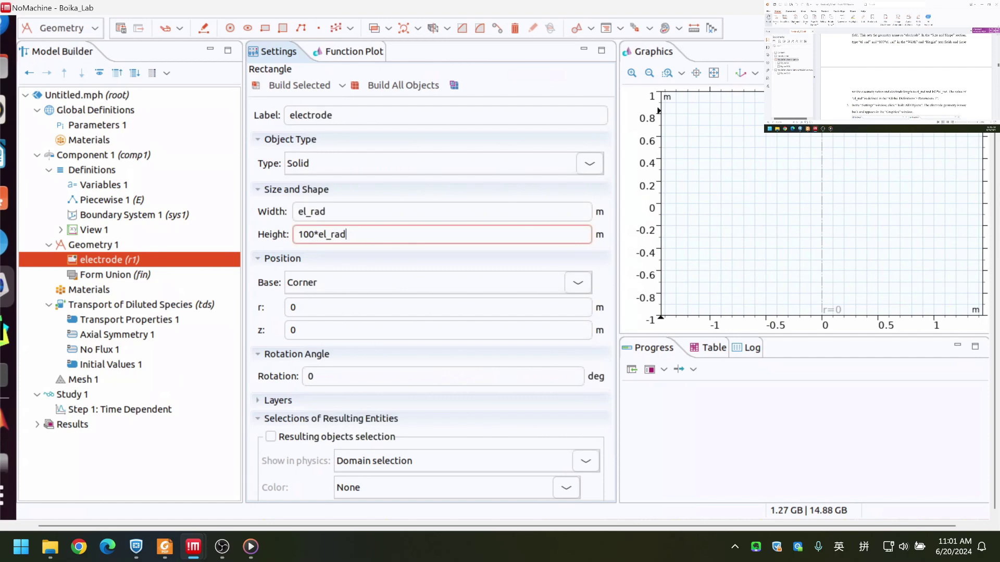
- Check the el_rad entry in Parameters 1 and build the electrode rectangle
{"action": "left_click", "coordinate": [140, 126]}
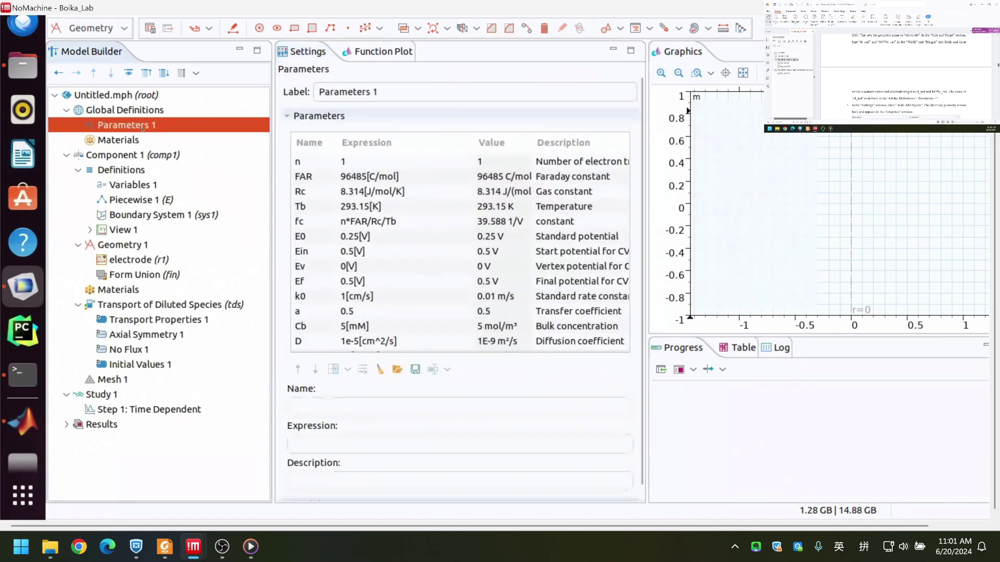
{"action": "scroll", "coordinate": [316, 322], "scroll_direction": "down", "scroll_amount": 2}
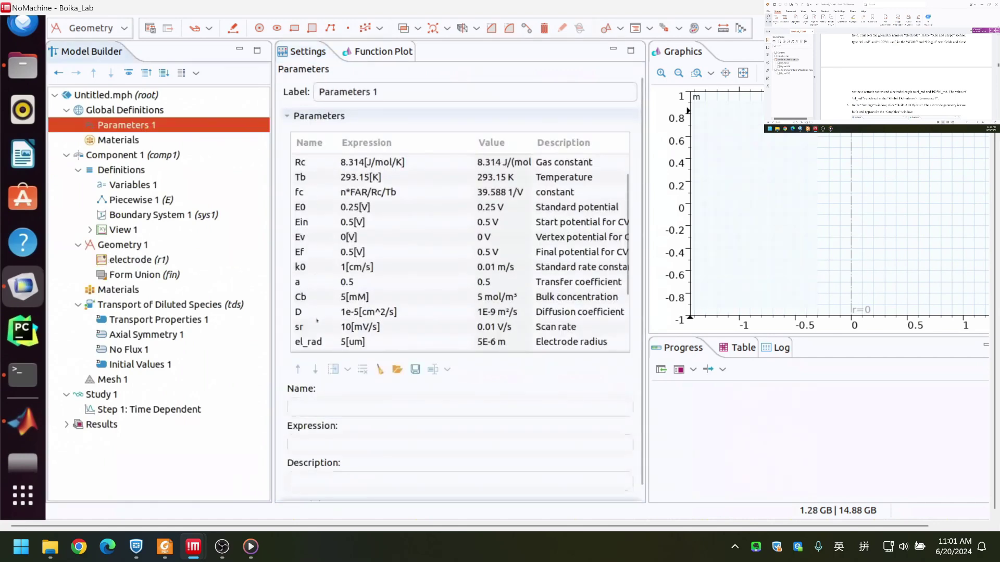
{"action": "left_click", "coordinate": [311, 314]}
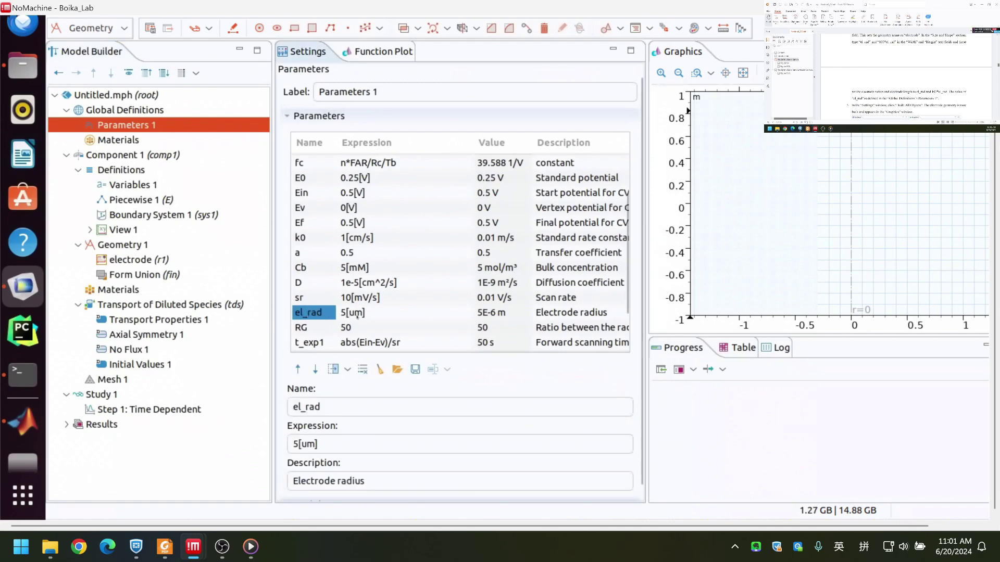
{"action": "left_click", "coordinate": [157, 260]}
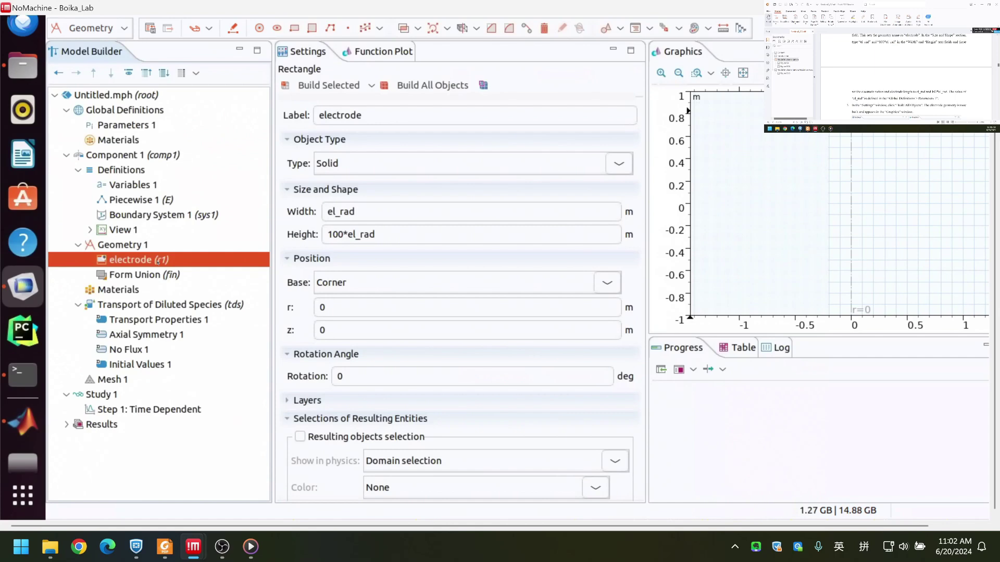
{"action": "left_click", "coordinate": [321, 86]}
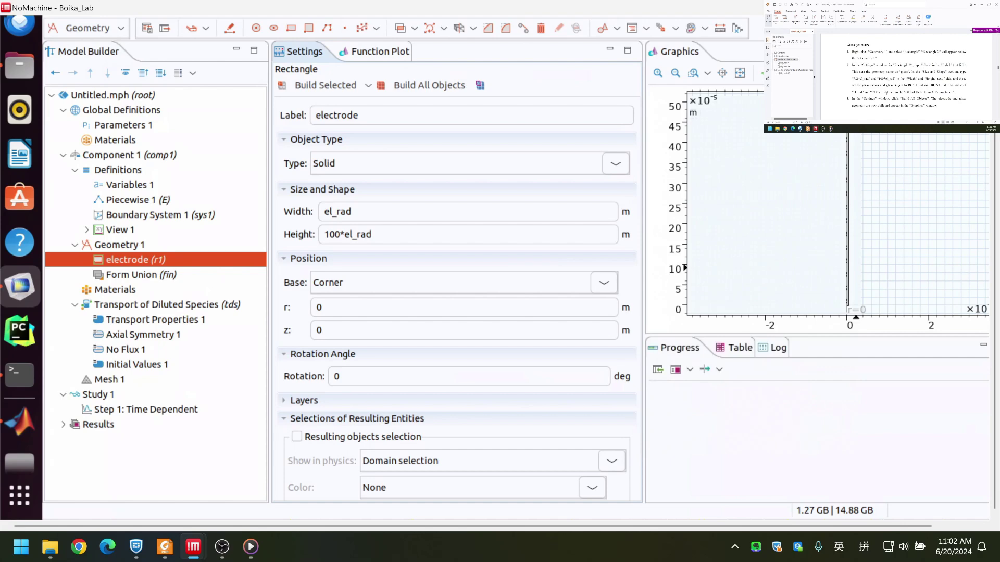
- Add a second rectangle to Geometry 1 and label it glass
{"action": "right_click", "coordinate": [127, 248]}
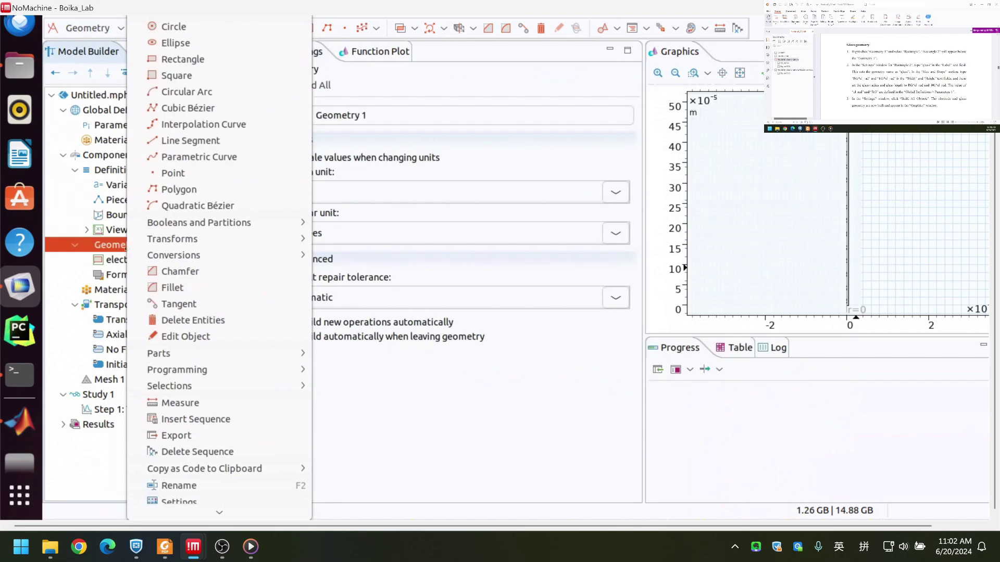
{"action": "left_click", "coordinate": [207, 59]}
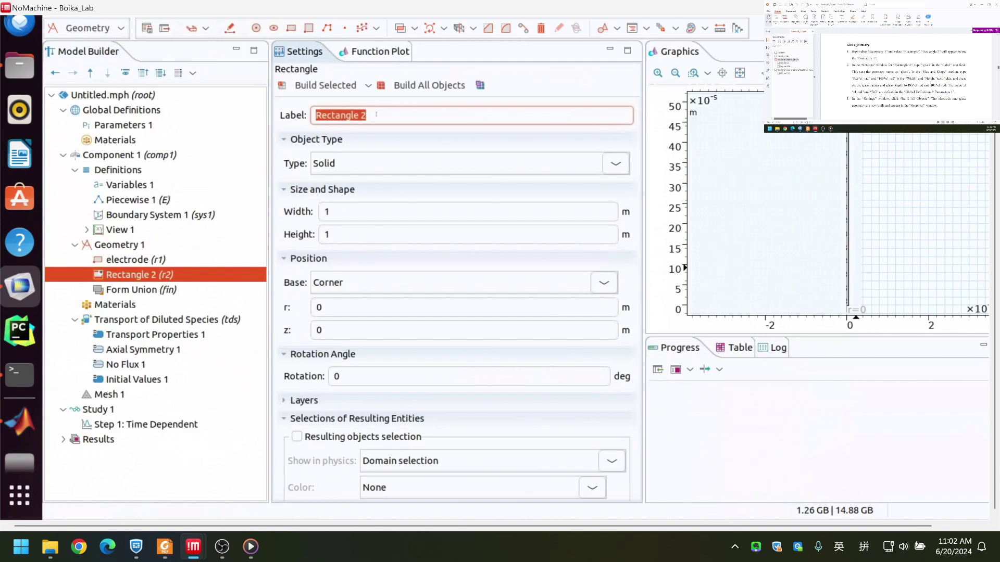
{"action": "type", "text": "glass"}
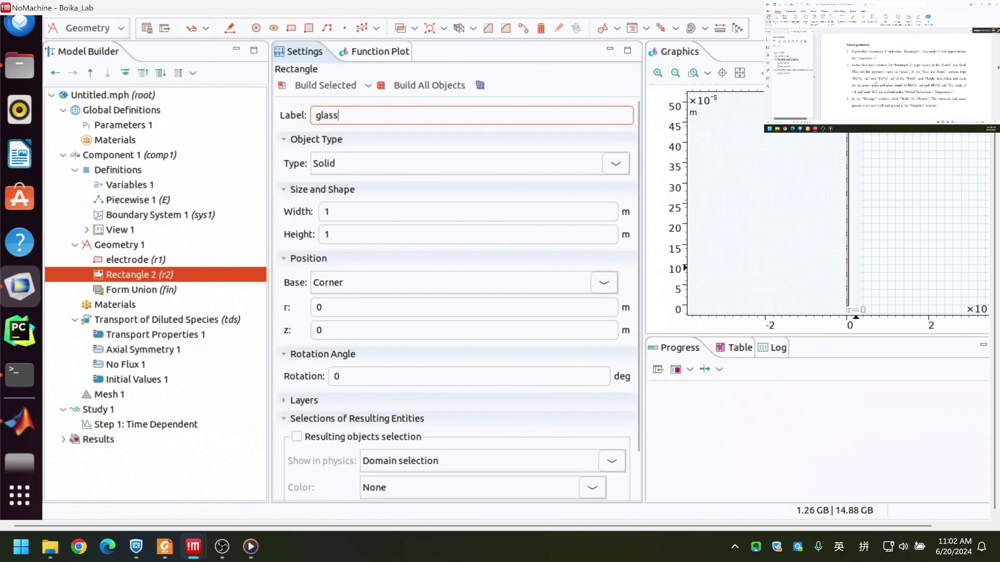
- Set the glass rectangle's width to RG*el_rad and height to 100*el_rad, and build all objects
{"action": "left_click", "coordinate": [333, 211]}
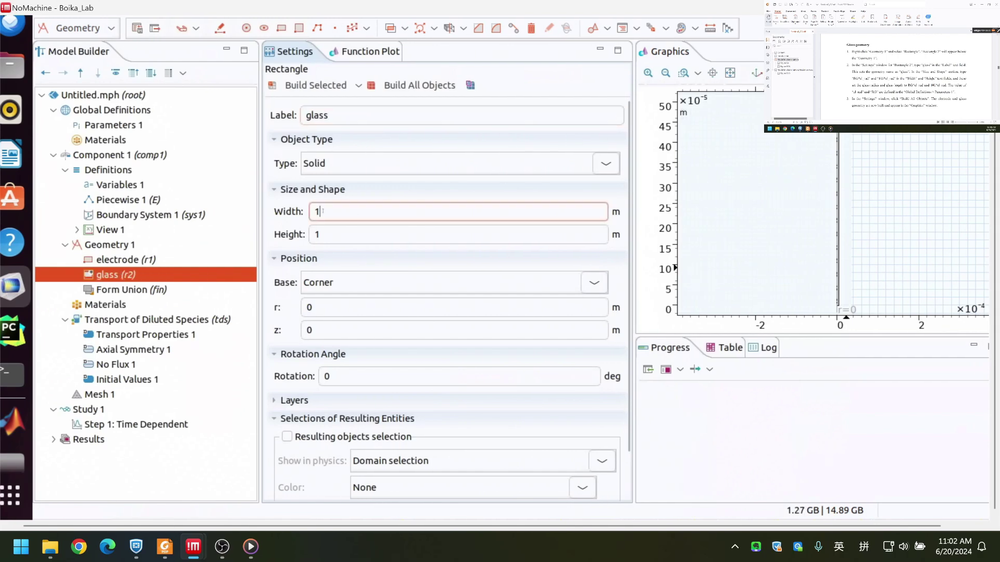
{"action": "key", "text": "BackSpace"}
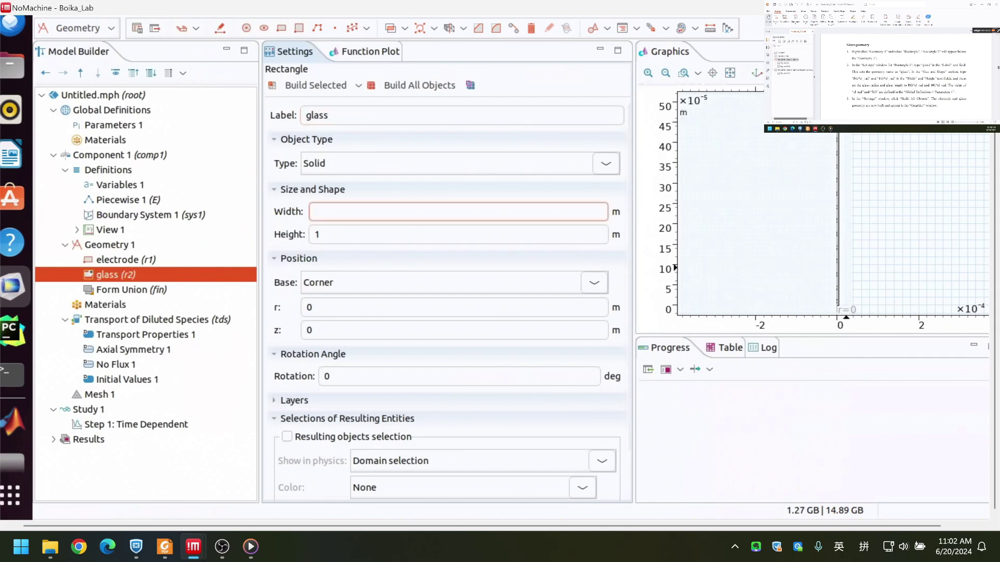
{"action": "type", "text": "G"}
{"action": "key", "text": "BackSpace"}
{"action": "type", "text": "RG*el_rad"}
{"action": "key", "text": "Tab"}
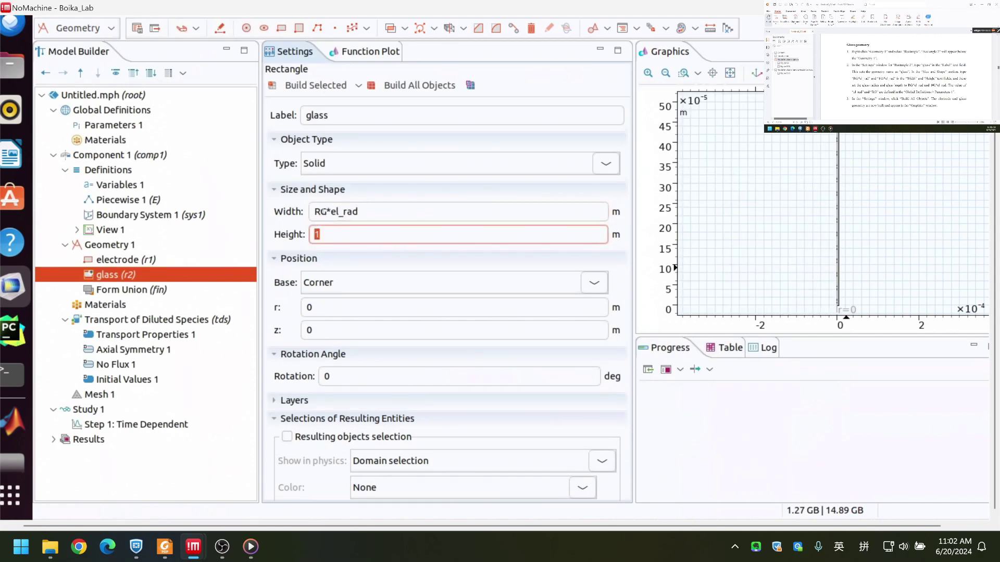
{"action": "type", "text": "100*el_rad"}
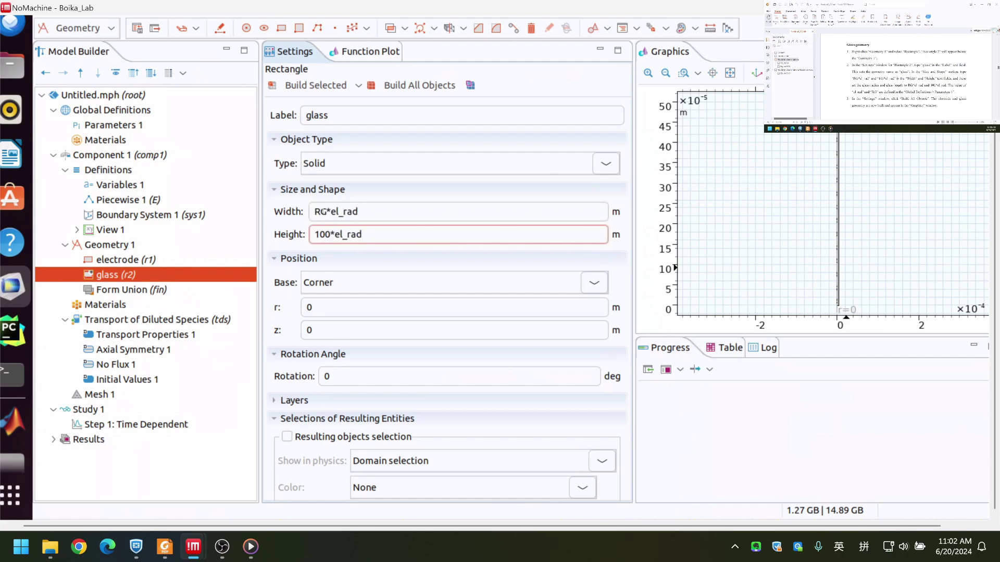
{"action": "left_click", "coordinate": [399, 86]}
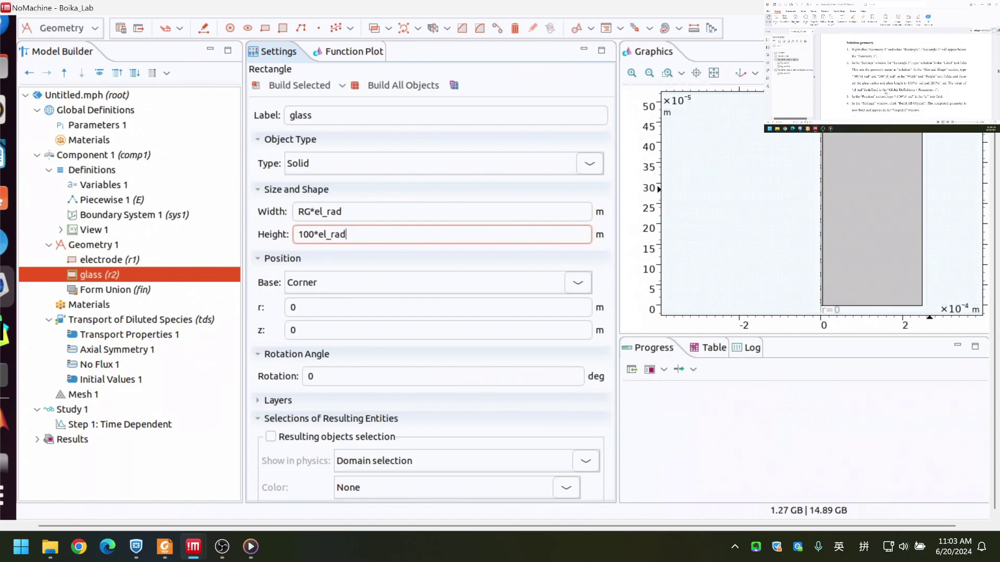
- Add a third rectangle to Geometry 1 and label it solution
{"action": "right_click", "coordinate": [76, 247]}
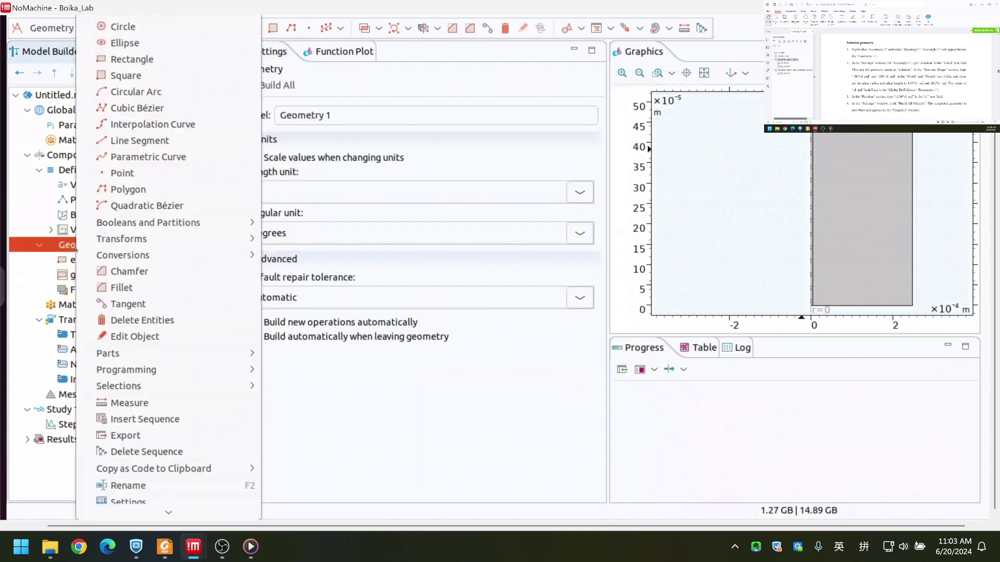
{"action": "left_click", "coordinate": [133, 60]}
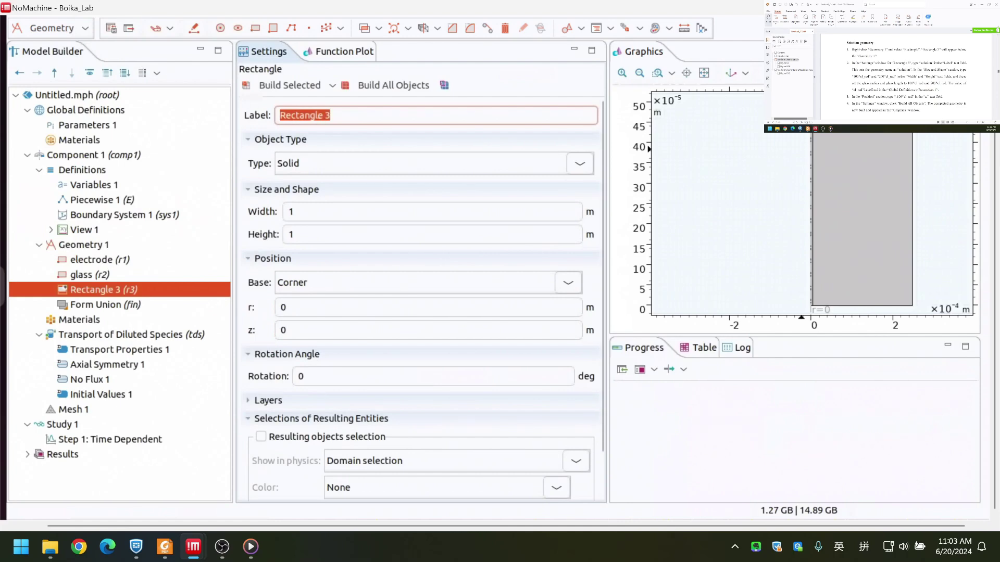
{"action": "type", "text": "solution"}
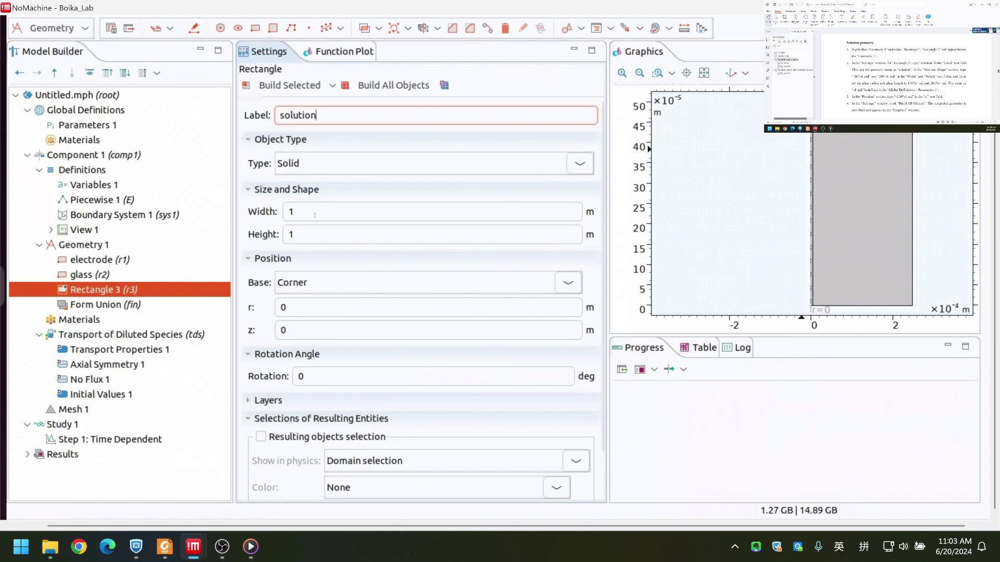
- Set the solution rectangle's width to 100*el_rad and its height to 200*el_rad
{"action": "left_click", "coordinate": [305, 213]}
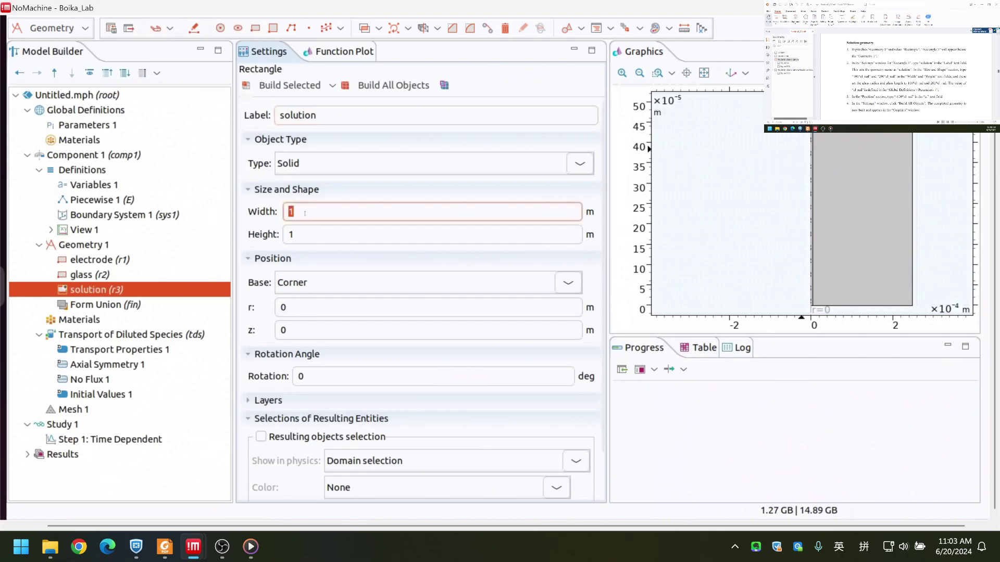
{"action": "type", "text": "00"}
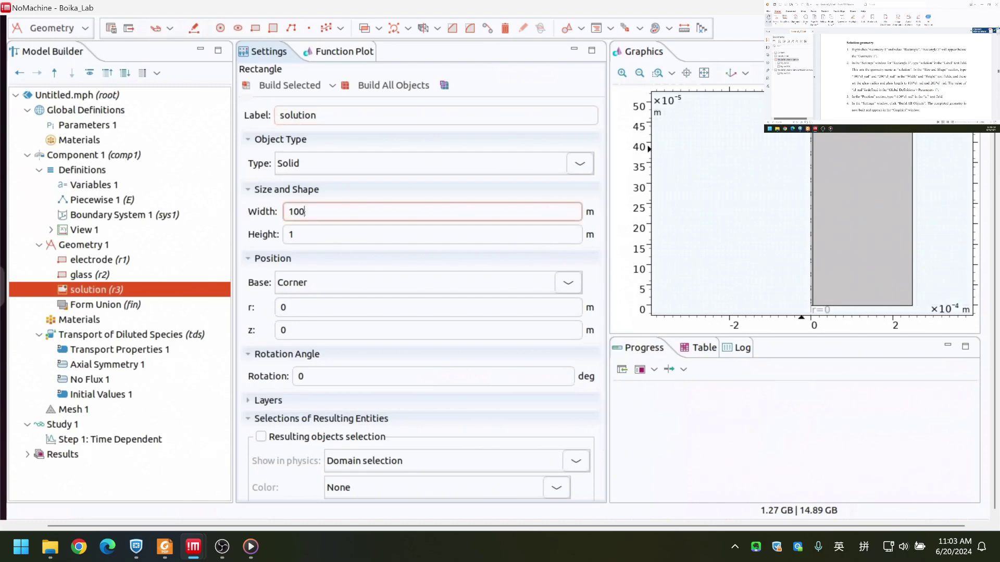
{"action": "type", "text": "*el_rad"}
{"action": "key", "text": "Tab"}
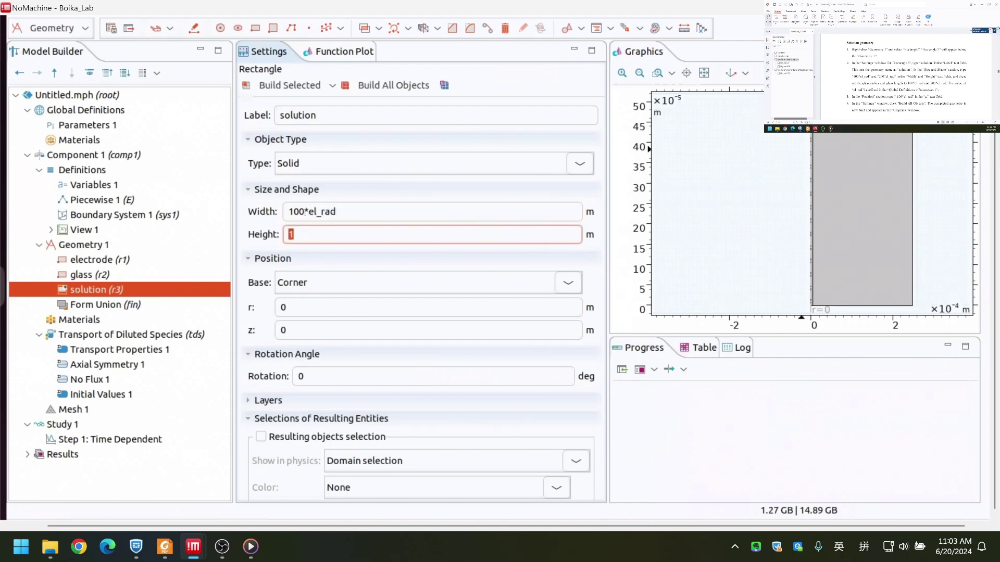
{"action": "type", "text": "200*el_rad"}
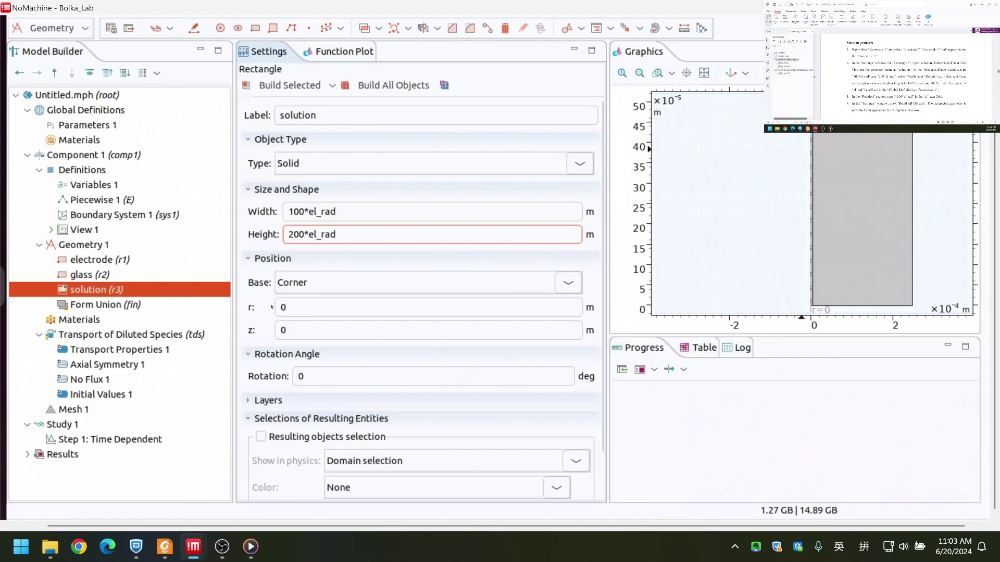
- Set the solution rectangle's z position to -100*el_rad and build all geometry objects
{"action": "left_click", "coordinate": [291, 331]}
{"action": "key", "text": "BackSpace"}
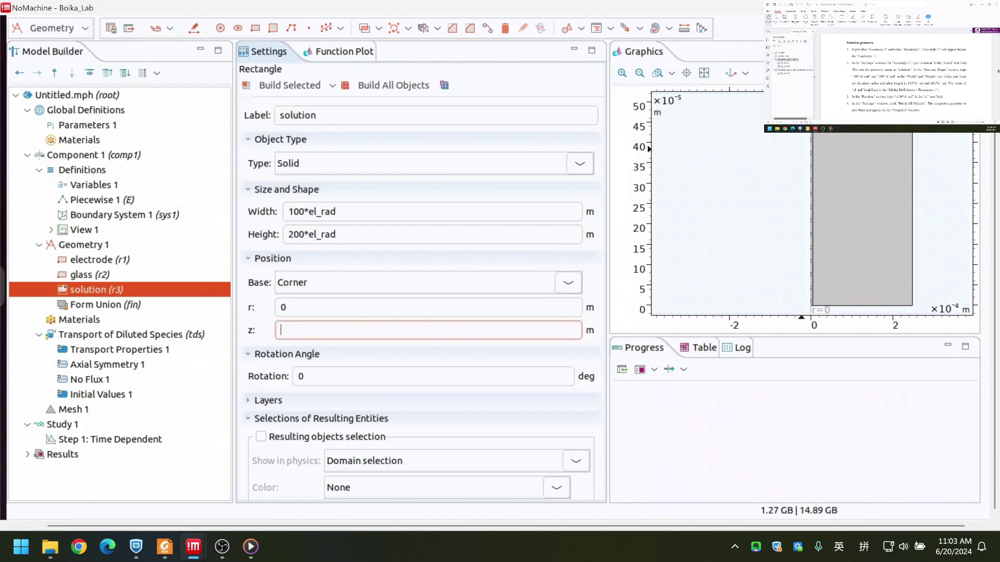
{"action": "type", "text": "-100*el_rad"}
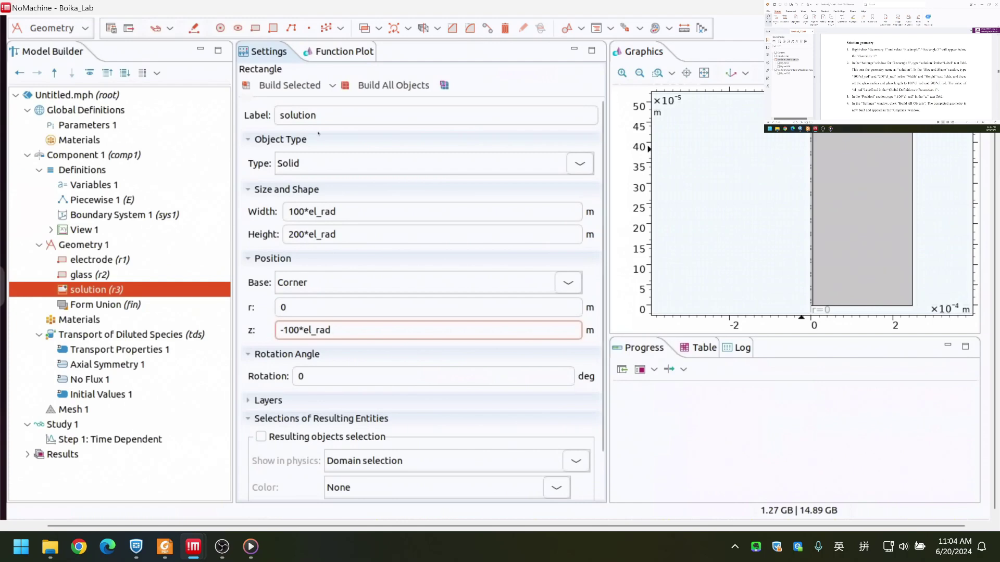
{"action": "left_click", "coordinate": [385, 87]}
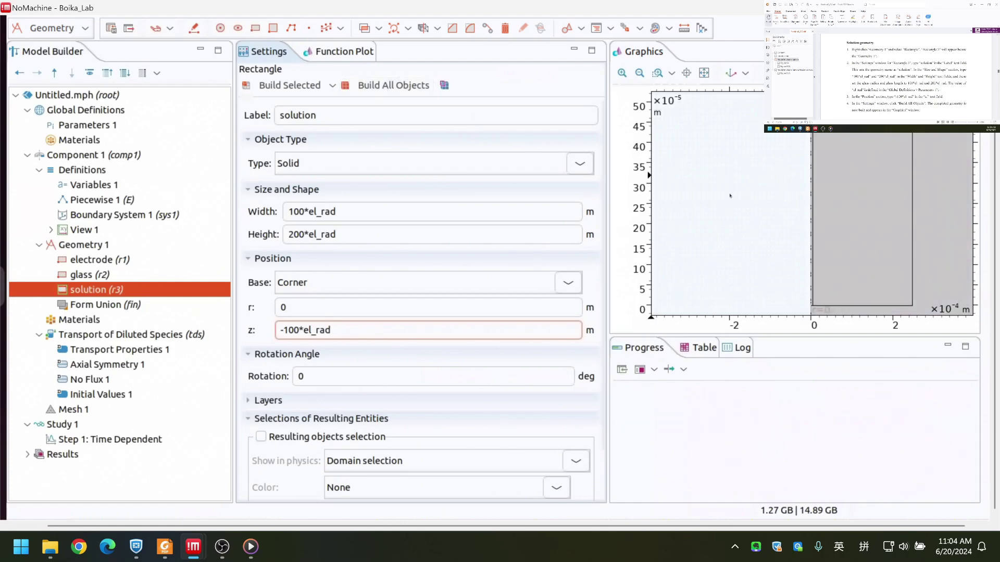
{"action": "left_click", "coordinate": [704, 73]}
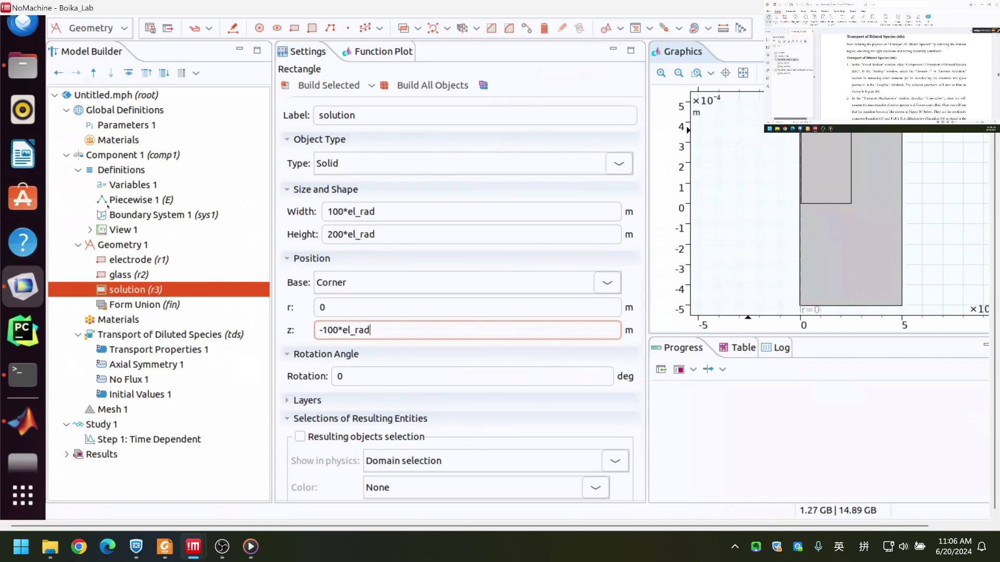
- Remove domains 2 and 3 from the Transport of Diluted Species selection and disable its convection mechanism
{"action": "left_click", "coordinate": [156, 336]}
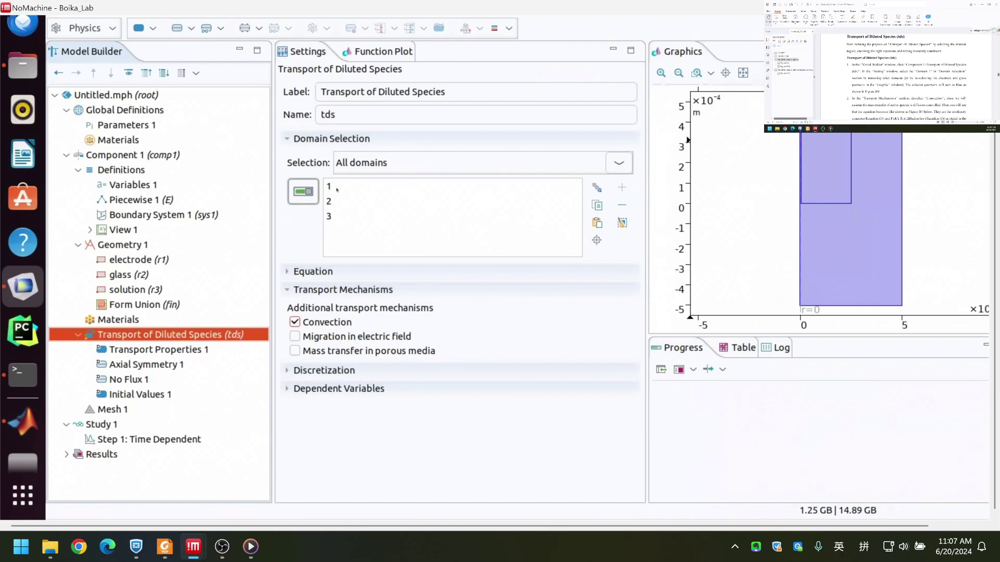
{"action": "left_click", "coordinate": [337, 205]}
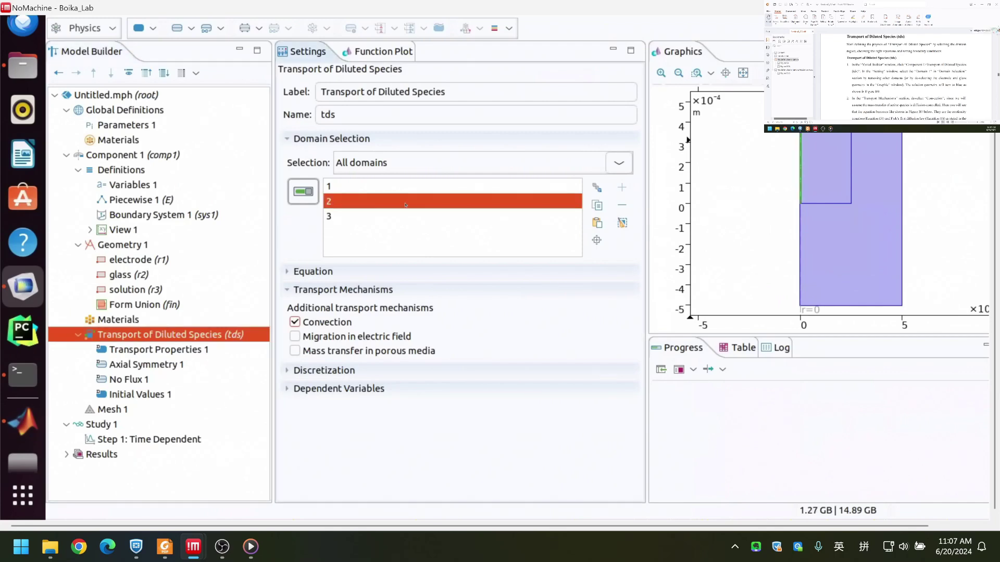
{"action": "left_click", "coordinate": [622, 207]}
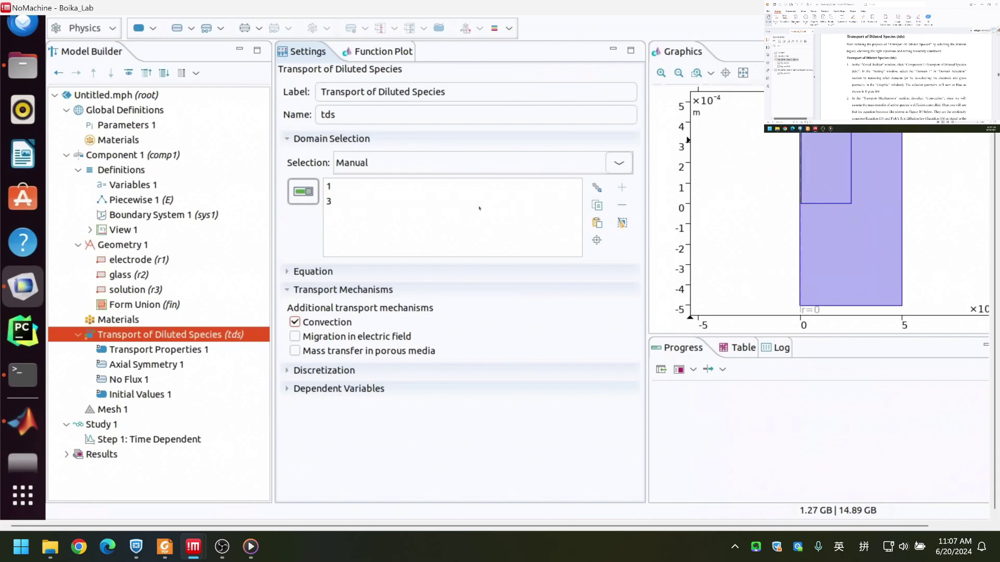
{"action": "left_click", "coordinate": [373, 204]}
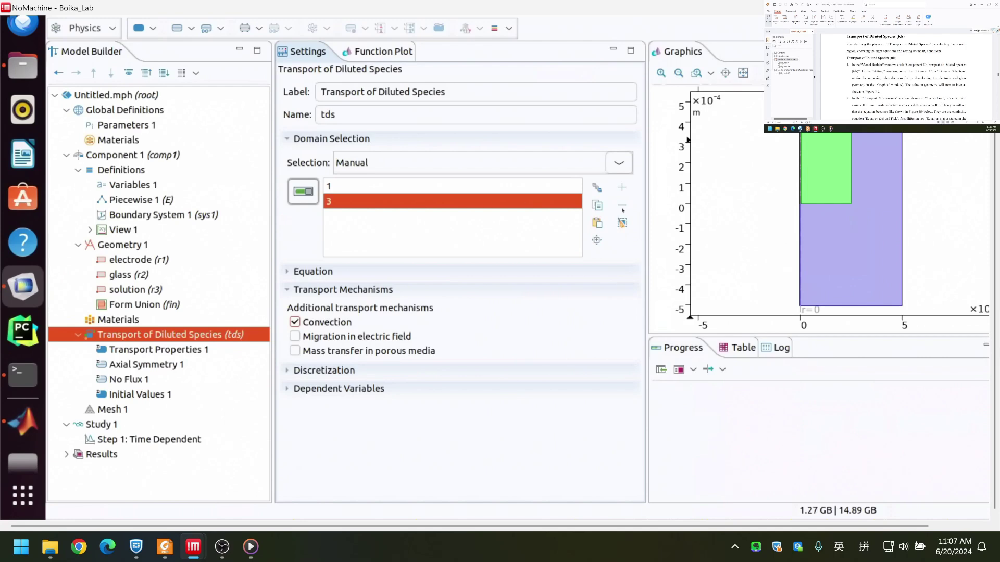
{"action": "left_click", "coordinate": [623, 206]}
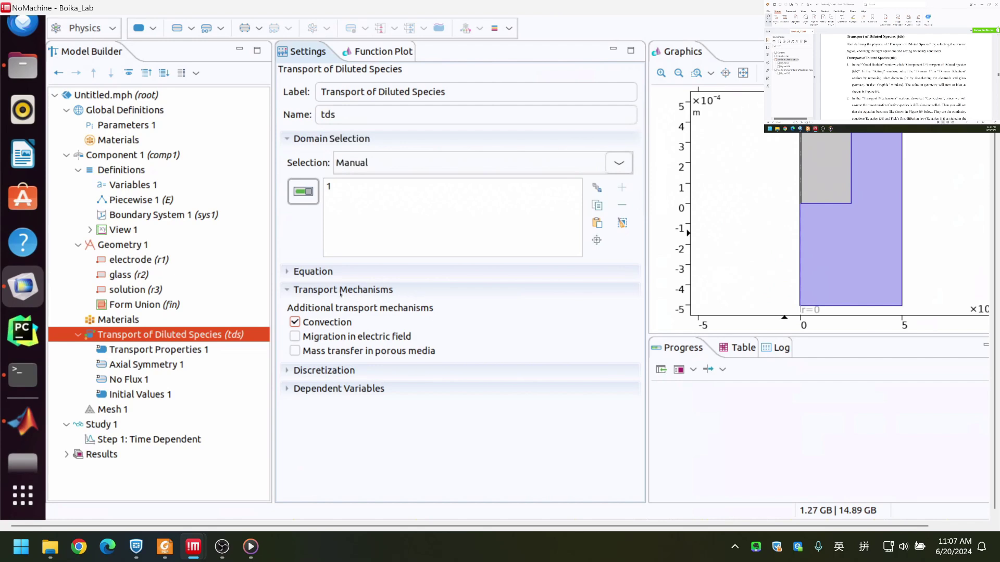
{"action": "left_click", "coordinate": [298, 272]}
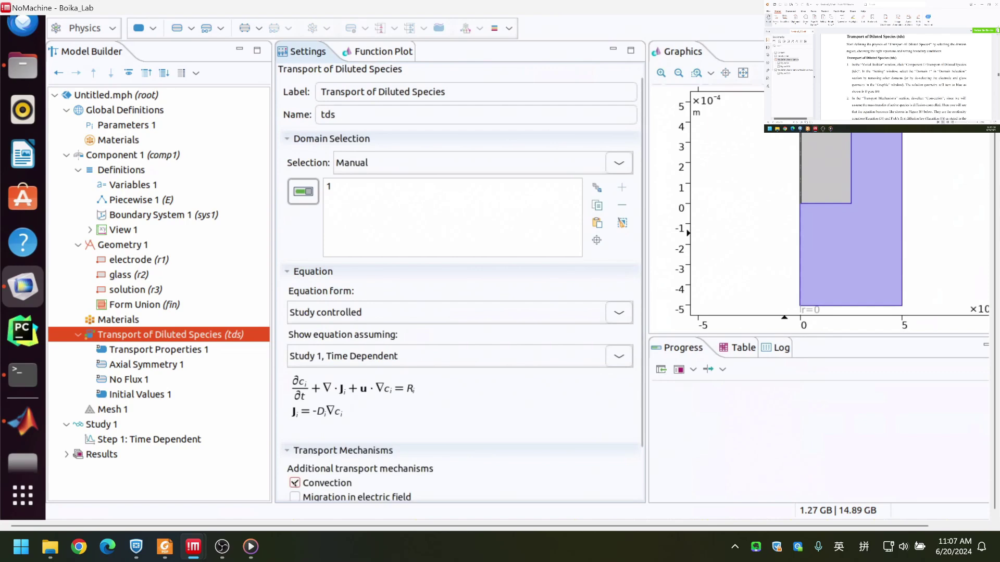
{"action": "left_click", "coordinate": [294, 484]}
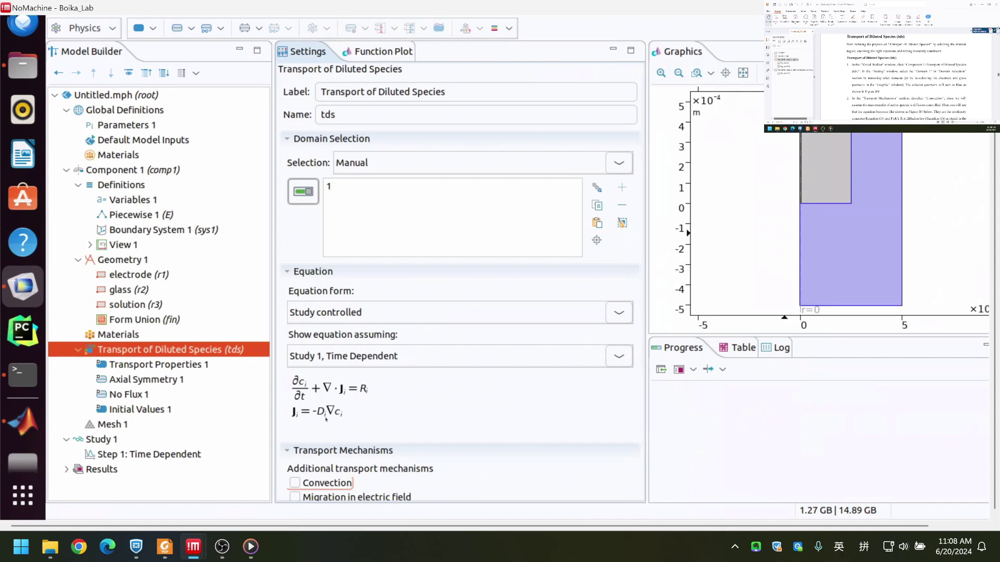
- Set the model input temperature of Transport Properties 1 to user defined with the value Tb
{"action": "left_click", "coordinate": [125, 369]}
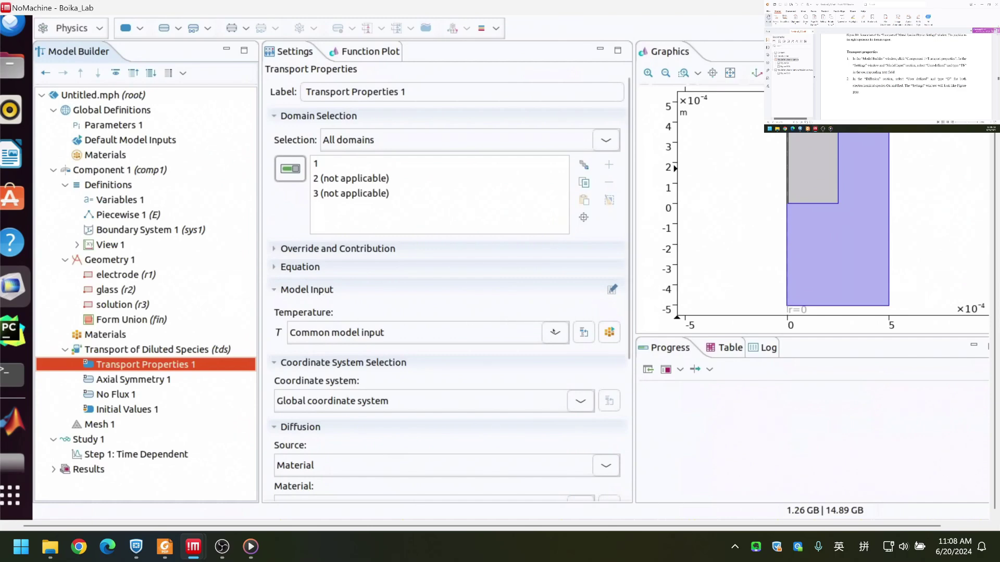
{"action": "left_click", "coordinate": [468, 333]}
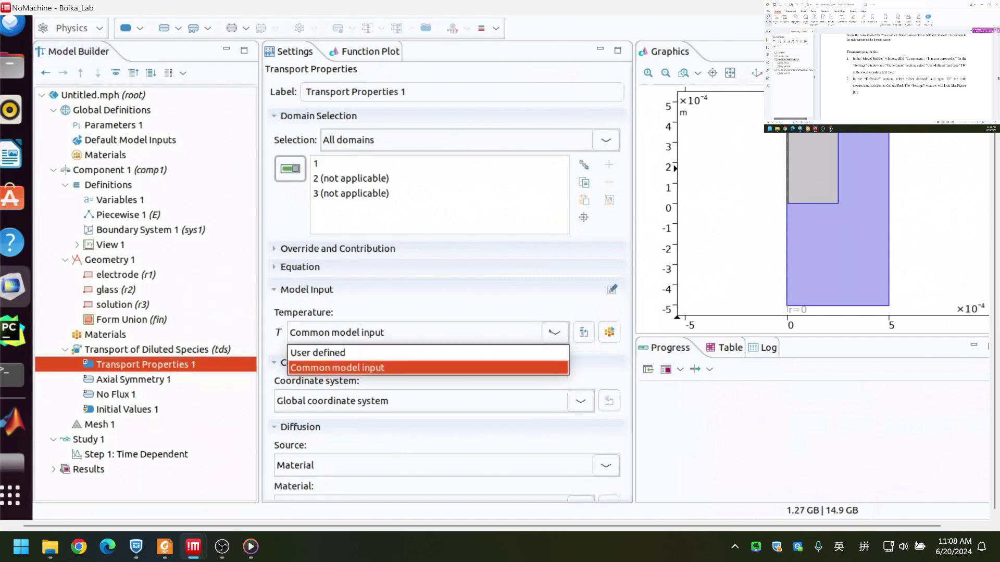
{"action": "left_click", "coordinate": [469, 354]}
{"action": "left_click_drag", "start_coordinate": [357, 359], "coordinate": [278, 358]}
{"action": "type", "text": "Tb"}
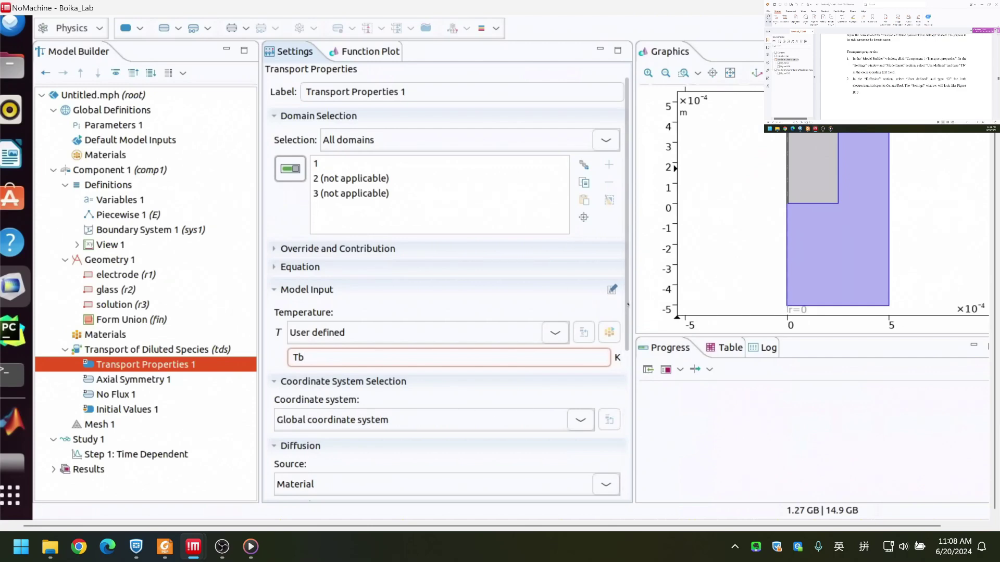
- Set the Cox and Cred diffusion coefficients in Transport Properties 1 to D and check the D entry in Parameters 1
{"action": "left_click_drag", "start_coordinate": [628, 307], "coordinate": [626, 465]}
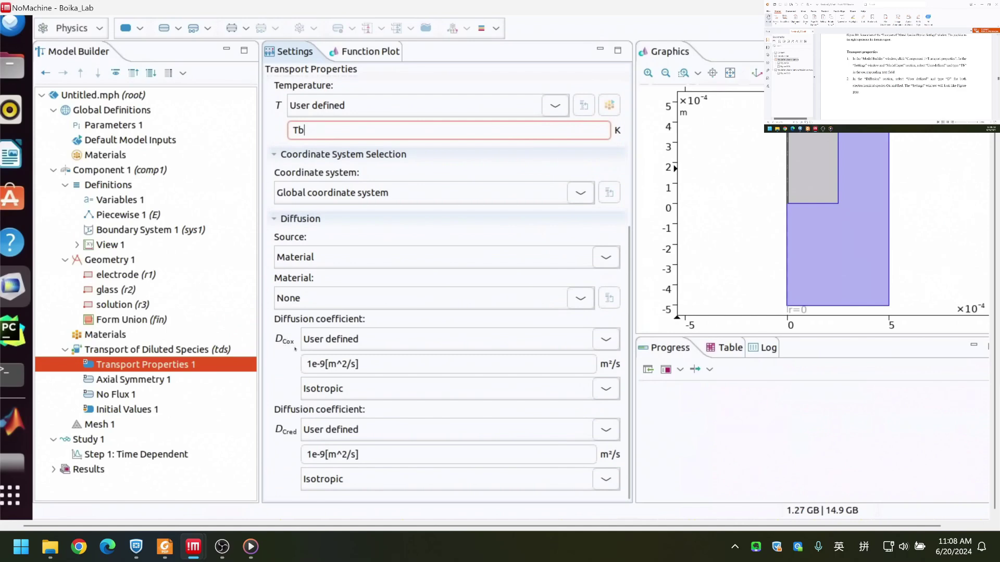
{"action": "left_click", "coordinate": [364, 367]}
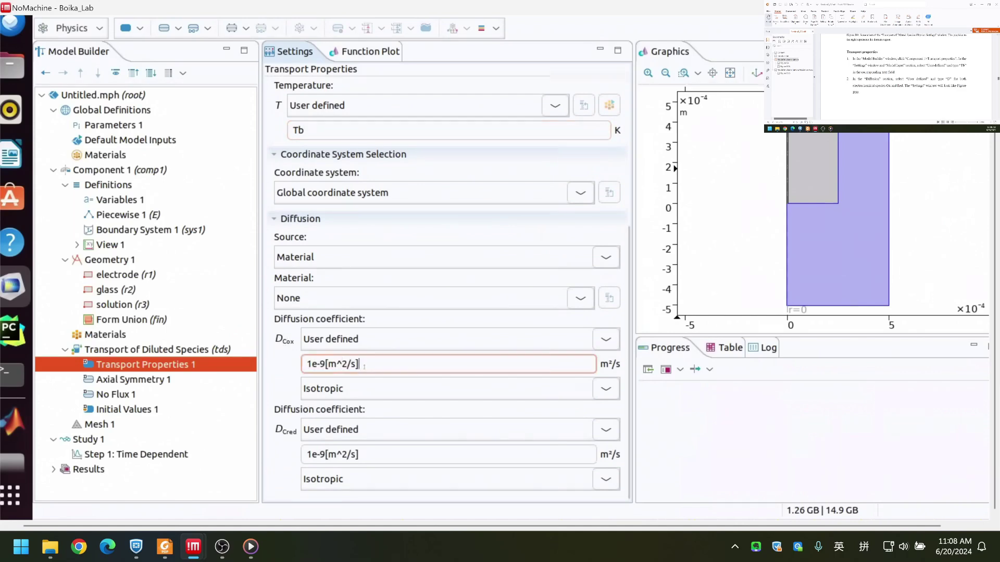
{"action": "left_click_drag", "start_coordinate": [364, 366], "coordinate": [305, 366]}
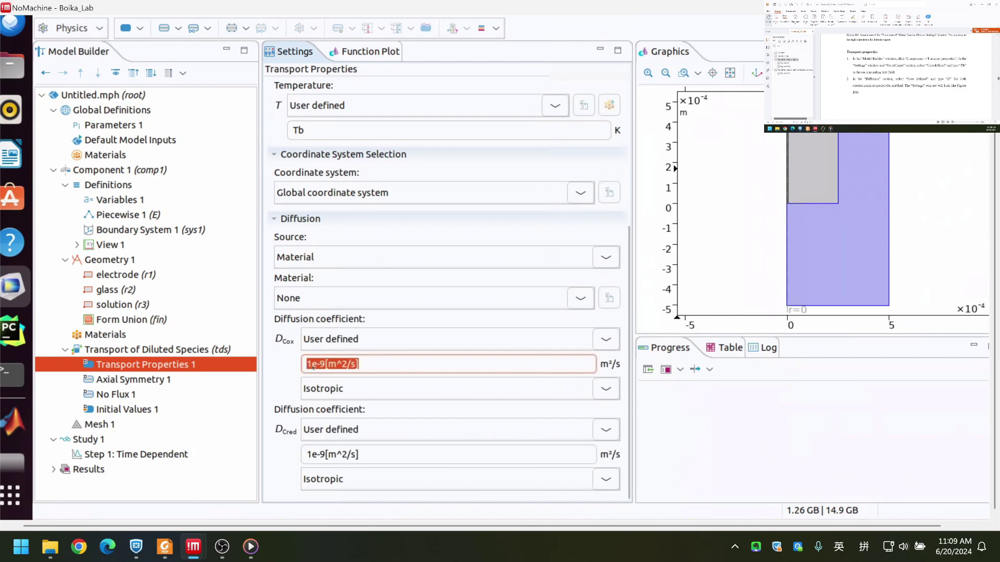
{"action": "type", "text": "D"}
{"action": "left_click", "coordinate": [367, 454]}
{"action": "left_click_drag", "start_coordinate": [368, 454], "coordinate": [295, 458]}
{"action": "type", "text": "D"}
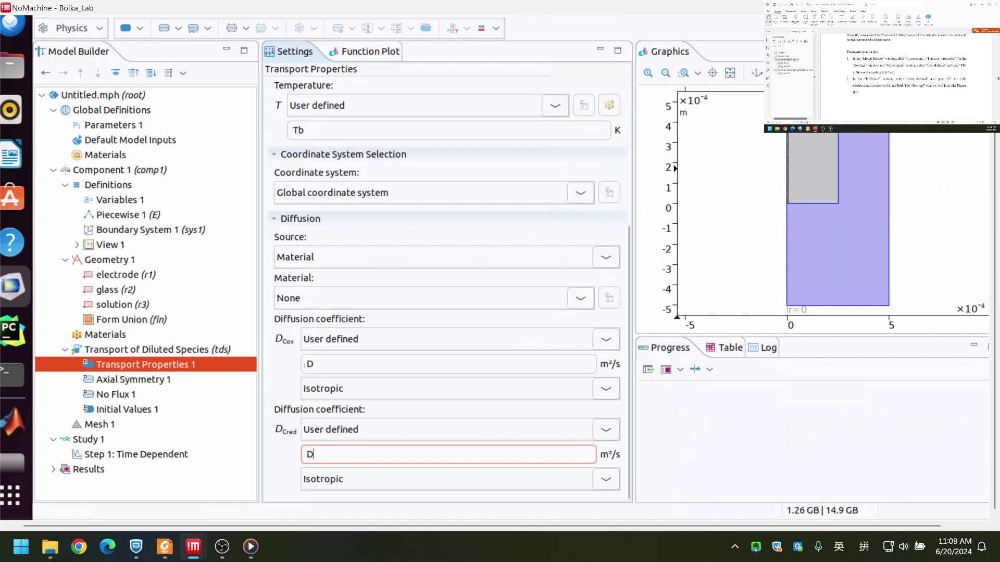
{"action": "left_click", "coordinate": [139, 126]}
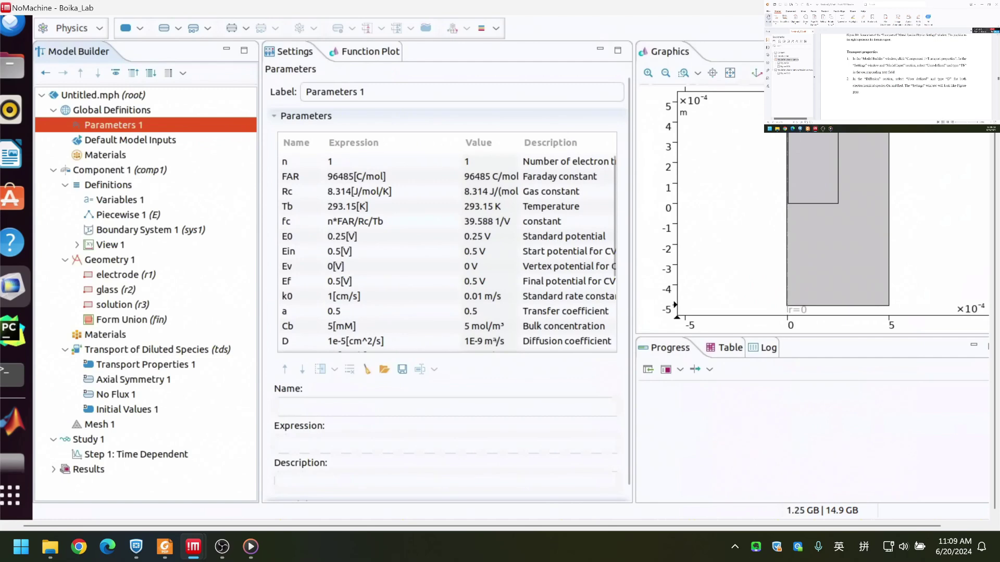
{"action": "left_click", "coordinate": [147, 366]}
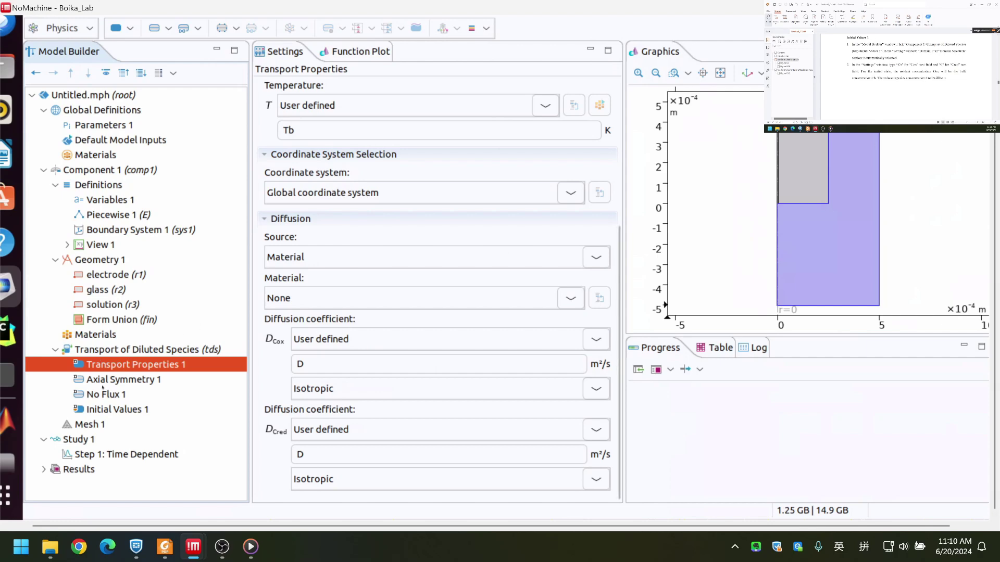
- Set the initial concentration of Cox in Initial Values 1 to Cb
{"action": "left_click", "coordinate": [119, 411]}
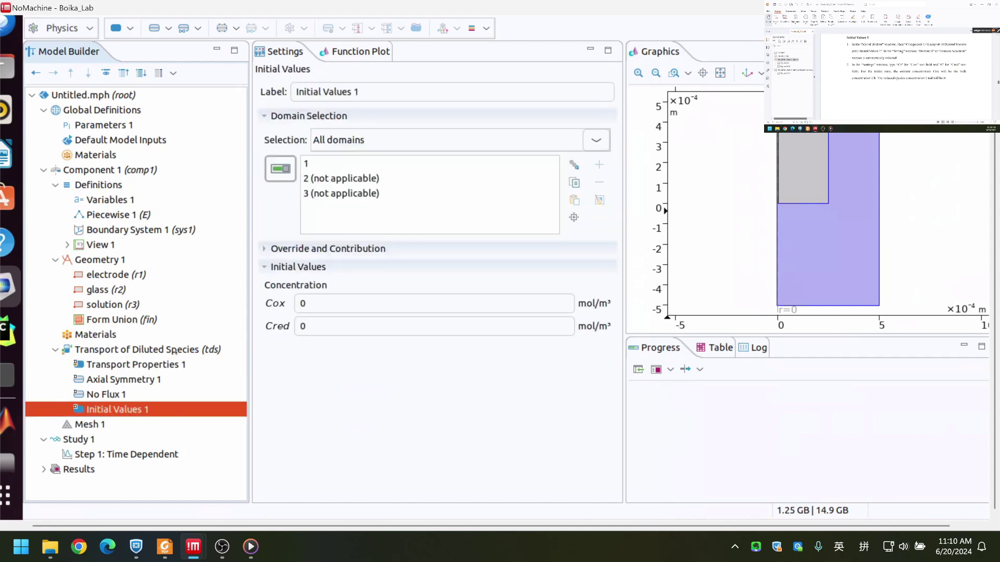
{"action": "double_click", "coordinate": [301, 304]}
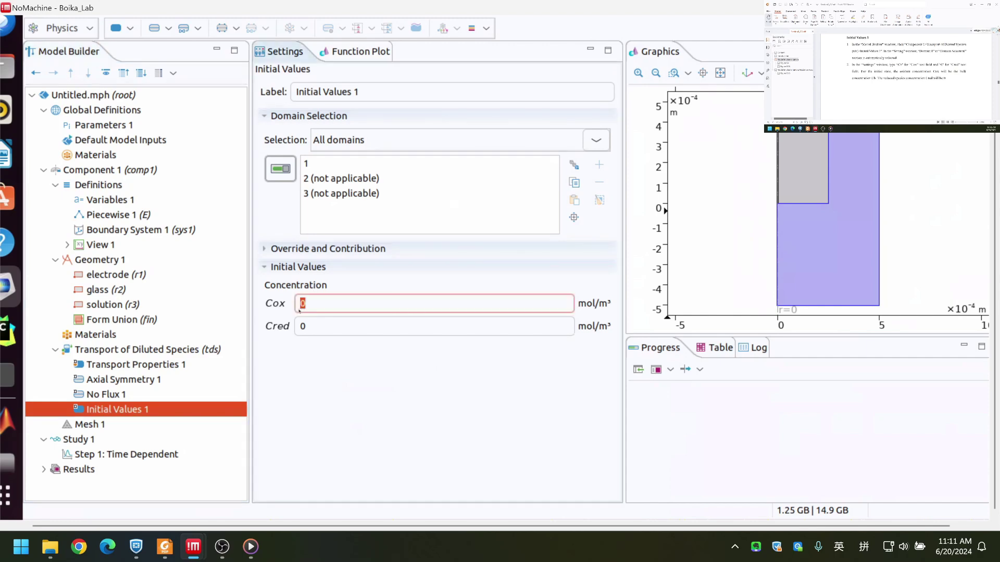
{"action": "type", "text": "Cb"}
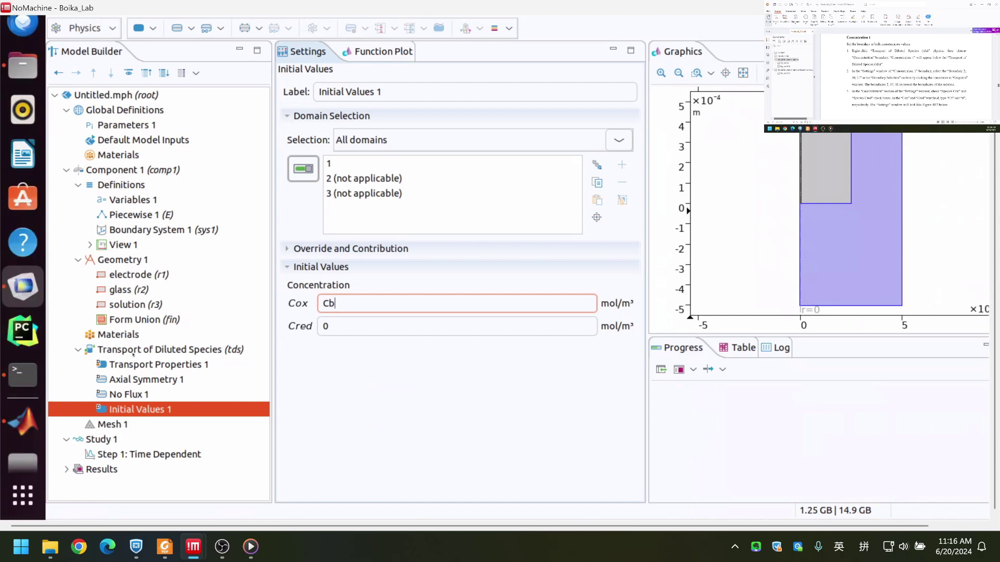
- Add a Concentration boundary condition to Transport of Diluted Species and assign it to the solution's outer boundaries 2, 10 and 11
{"action": "right_click", "coordinate": [133, 354]}
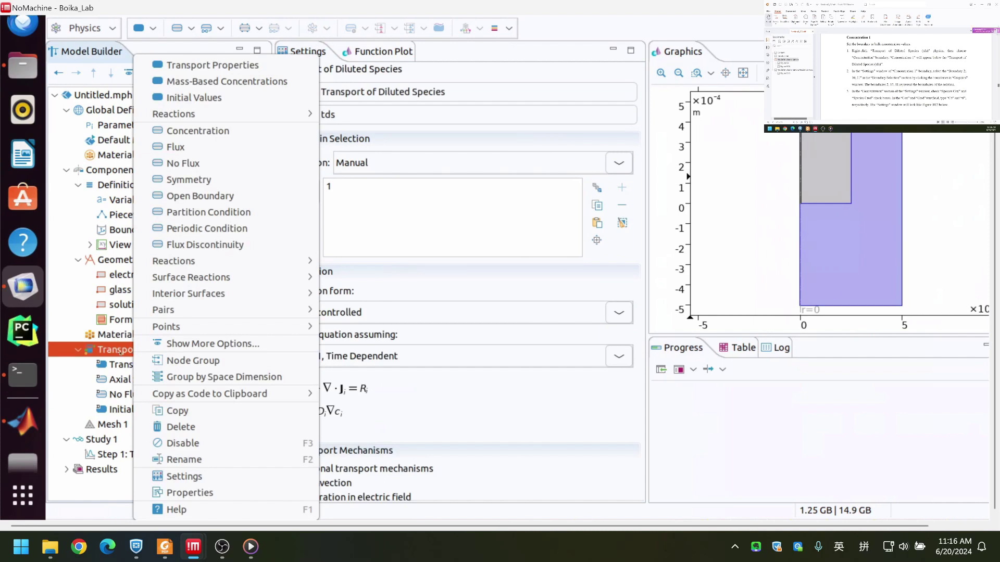
{"action": "left_click", "coordinate": [202, 131]}
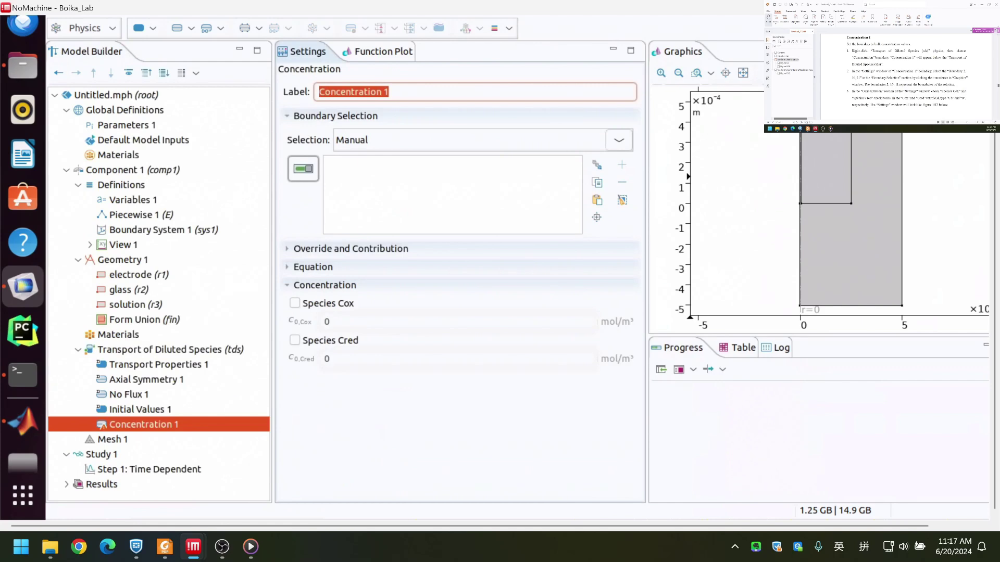
{"action": "left_click", "coordinate": [902, 177]}
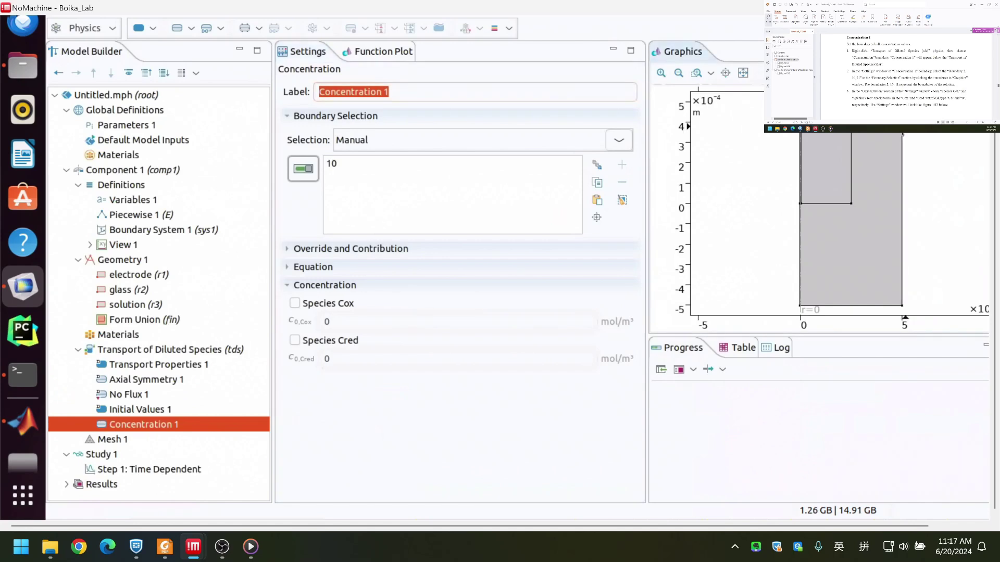
{"action": "left_click", "coordinate": [902, 235]}
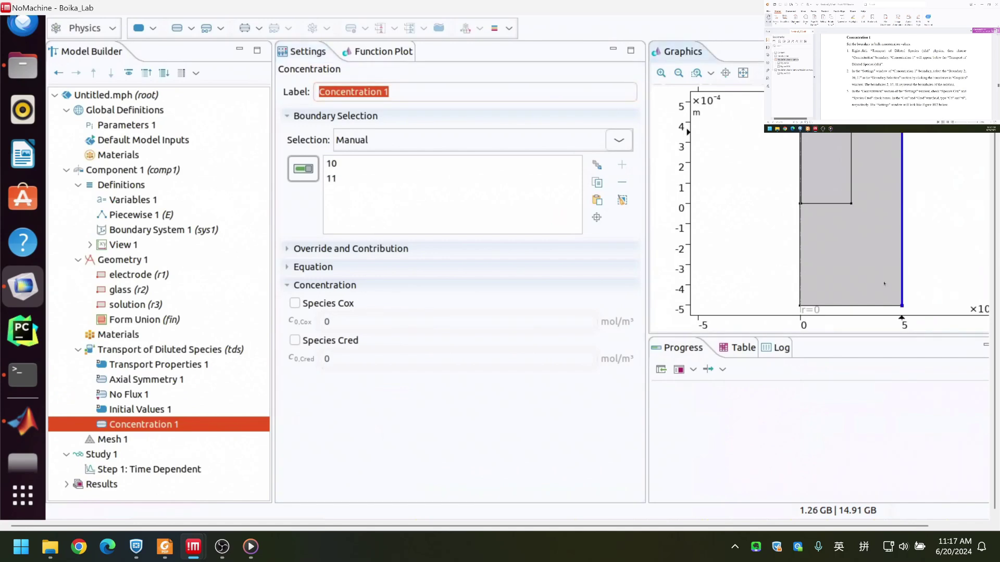
{"action": "left_click", "coordinate": [867, 305]}
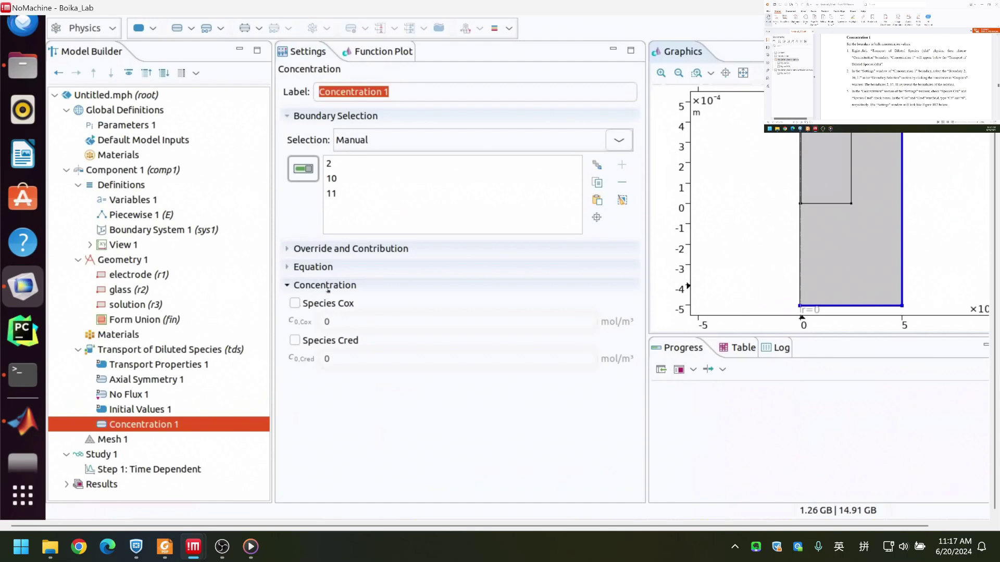
- Enable both species in Concentration 1 and set the boundary concentration of Cox to Cb
{"action": "left_click", "coordinate": [297, 305]}
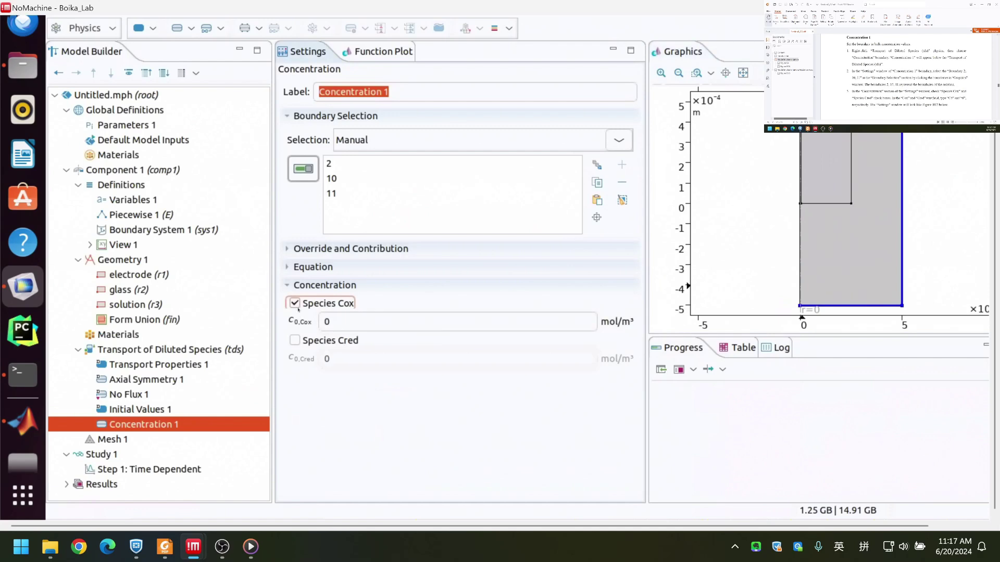
{"action": "left_click", "coordinate": [294, 341]}
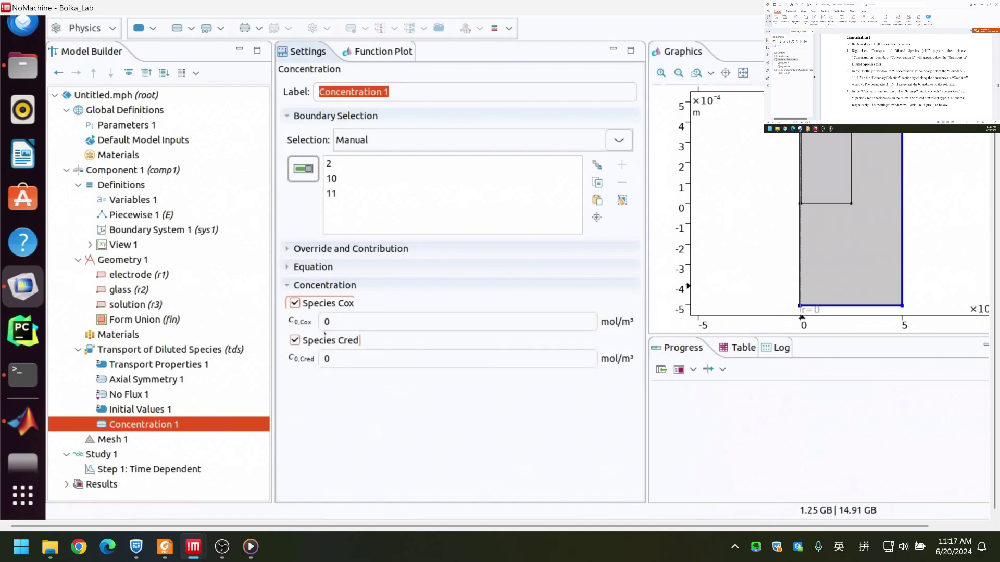
{"action": "left_click", "coordinate": [337, 323]}
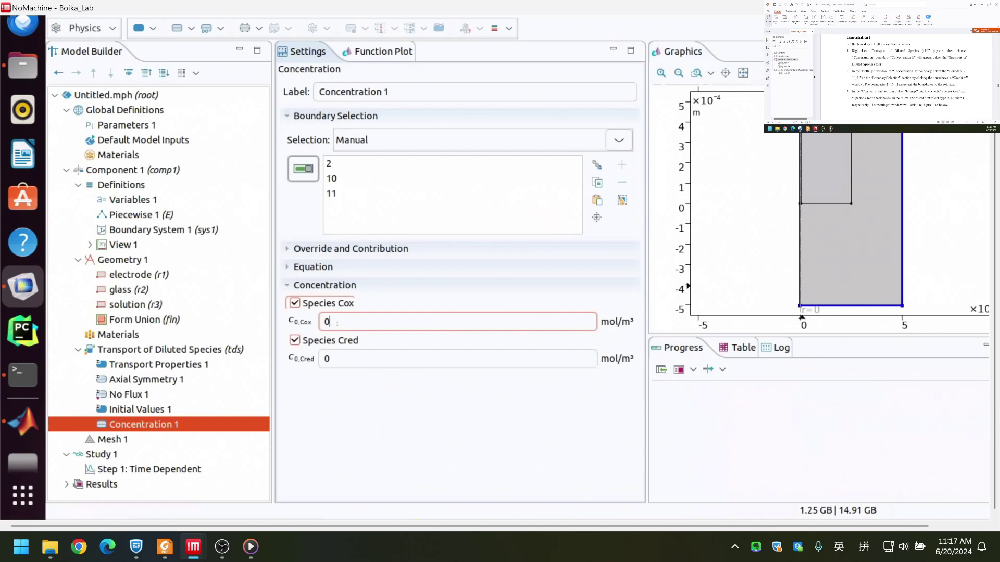
{"action": "key", "text": "BackSpace"}
{"action": "type", "text": "Cb"}
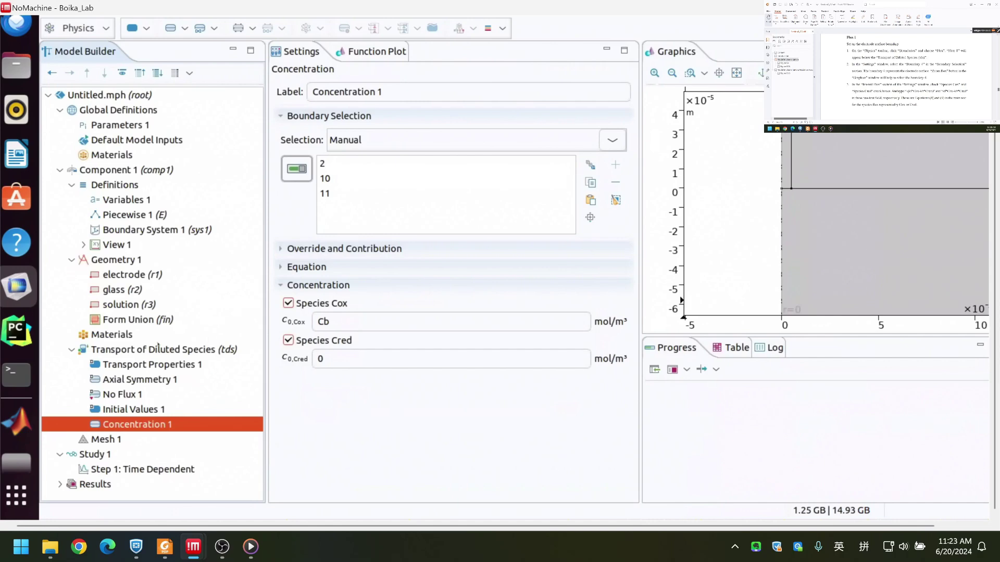
- Add a Flux boundary condition to Transport of Diluted Species and assign it to the electrode surface, boundary 4
{"action": "right_click", "coordinate": [119, 353]}
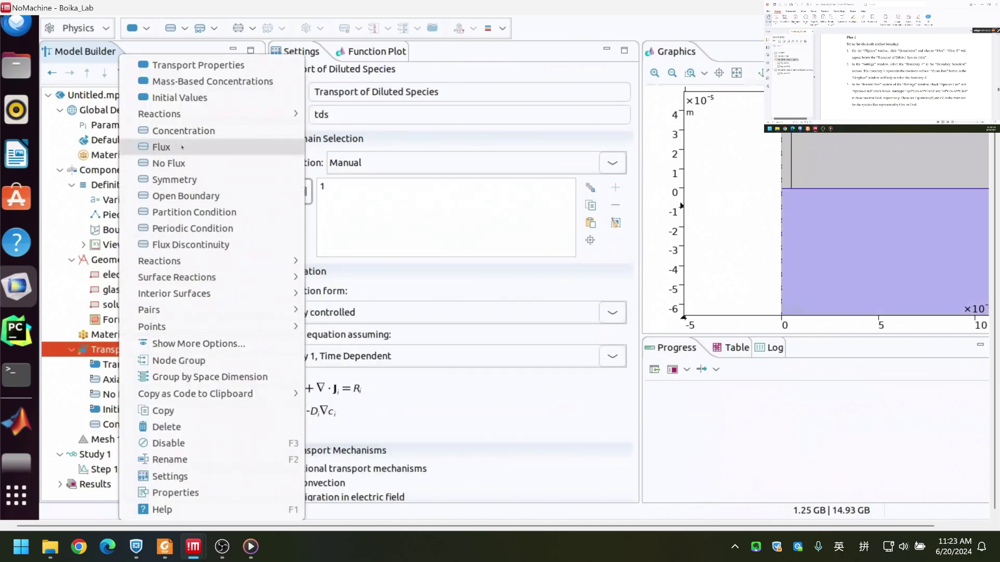
{"action": "left_click", "coordinate": [162, 148]}
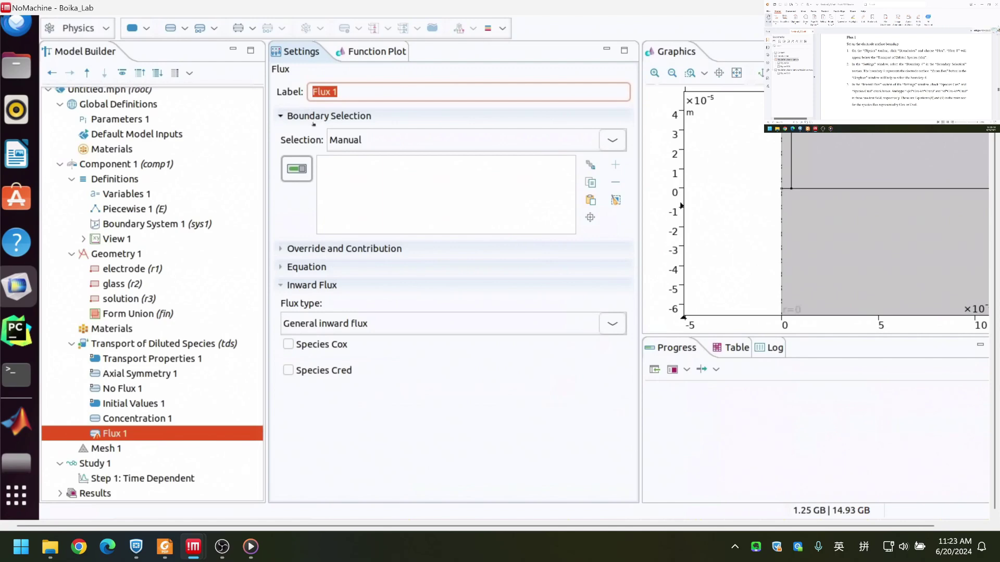
{"action": "left_click", "coordinate": [787, 189]}
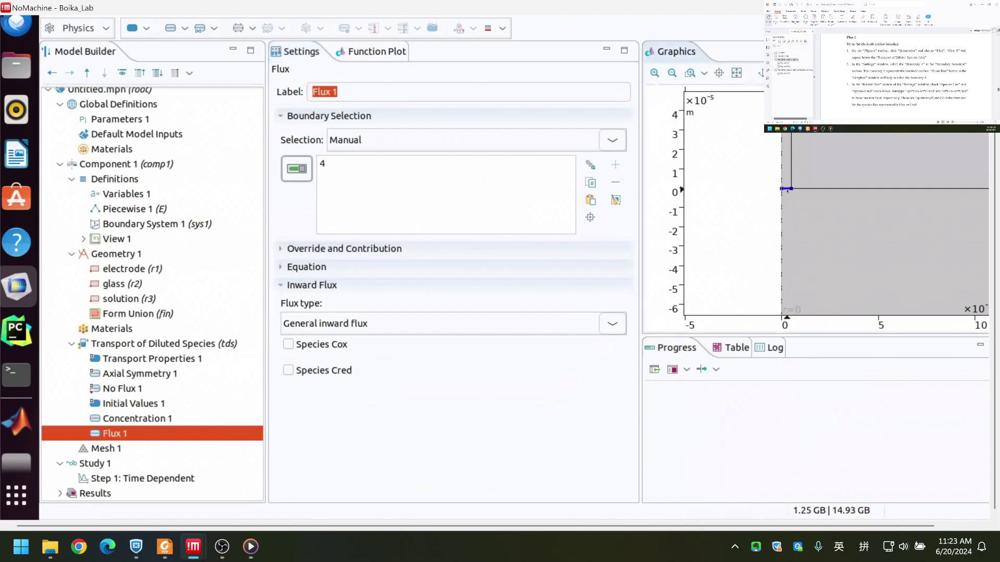
{"action": "left_click", "coordinate": [740, 77]}
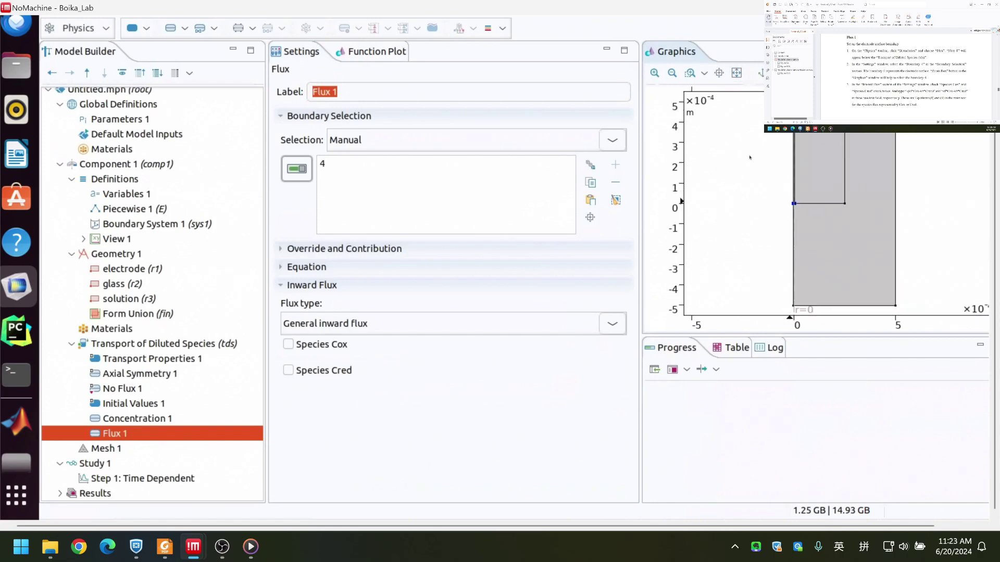
{"action": "left_click", "coordinate": [692, 76]}
{"action": "left_click_drag", "start_coordinate": [792, 199], "coordinate": [818, 229]}
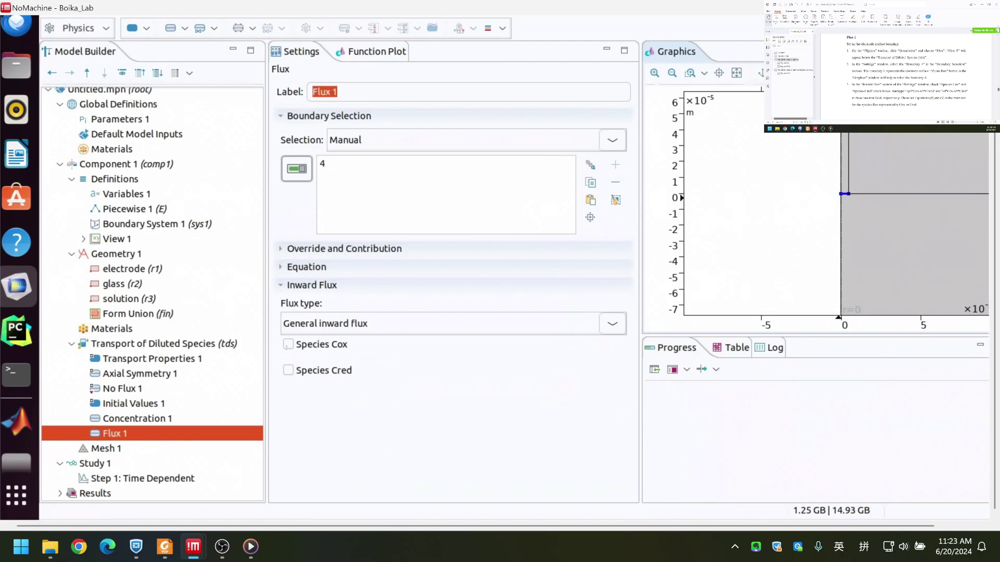
- Enable the inward flux for both species in Flux 1 and set the Cox flux to -(kf*Cox-kb*Cred)
{"action": "left_click", "coordinate": [287, 345]}
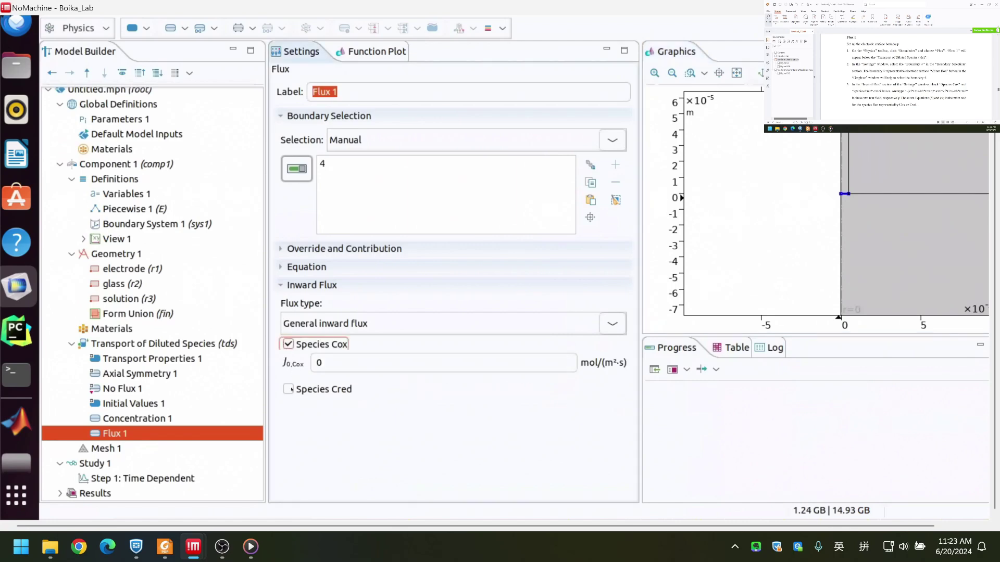
{"action": "left_click", "coordinate": [288, 390]}
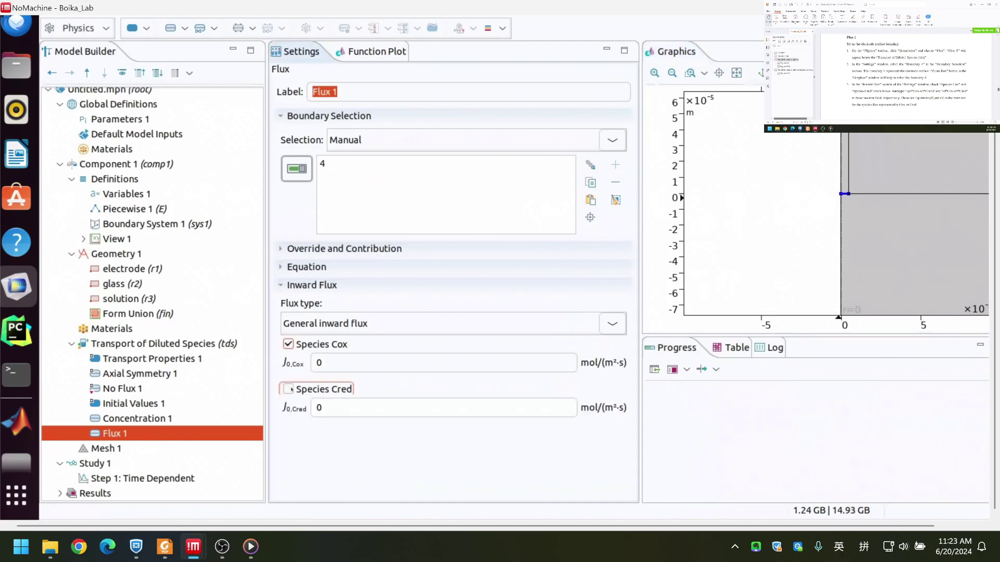
{"action": "left_click", "coordinate": [337, 364]}
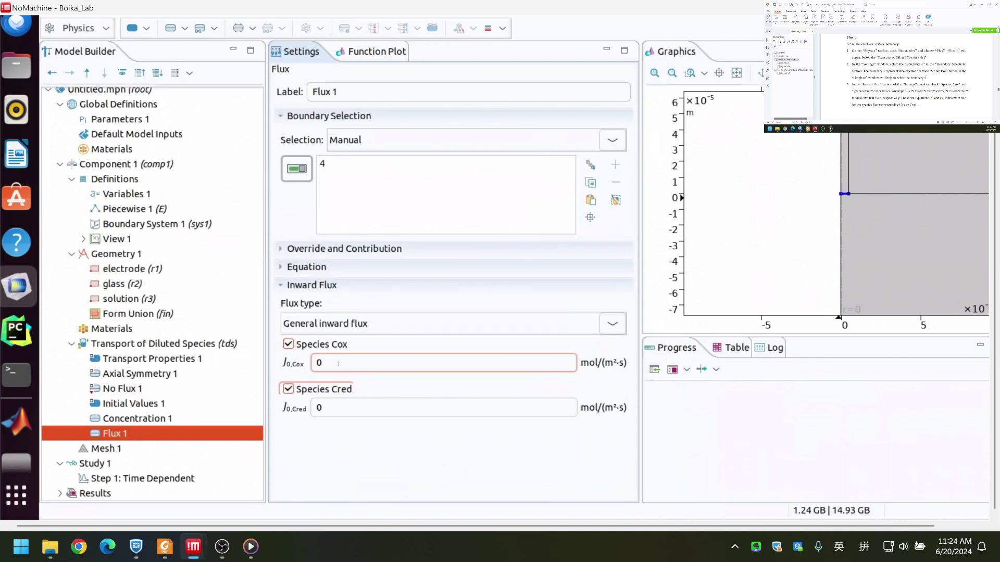
{"action": "key", "text": "BackSpace"}
{"action": "type", "text": "-(kf*Cox-kb"}
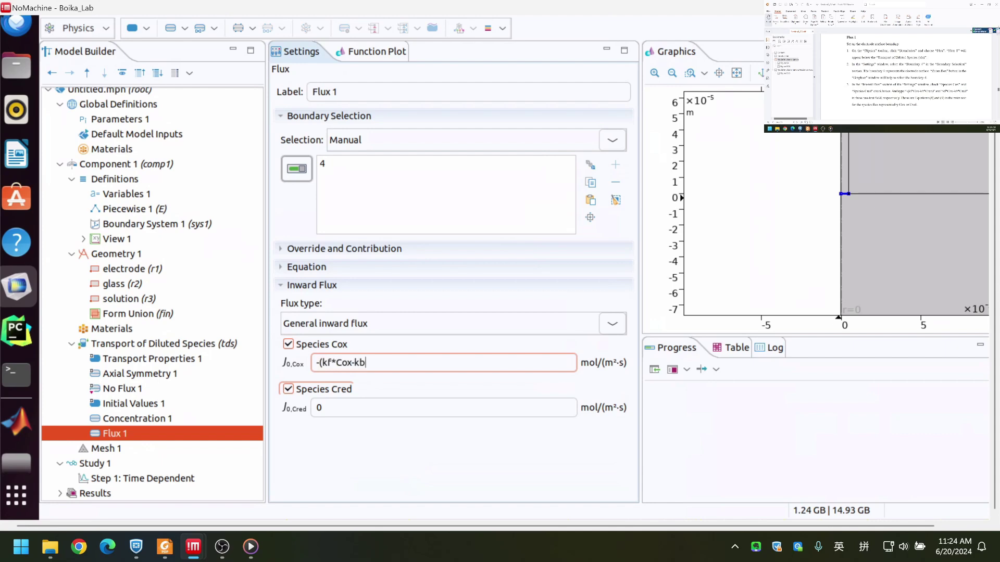
{"action": "type", "text": "*Cred)"}
- Set the inward flux of Cred in Flux 1 to kf*Cox-kb*Cred
{"action": "left_click", "coordinate": [355, 406]}
{"action": "key", "text": "BackSpace"}
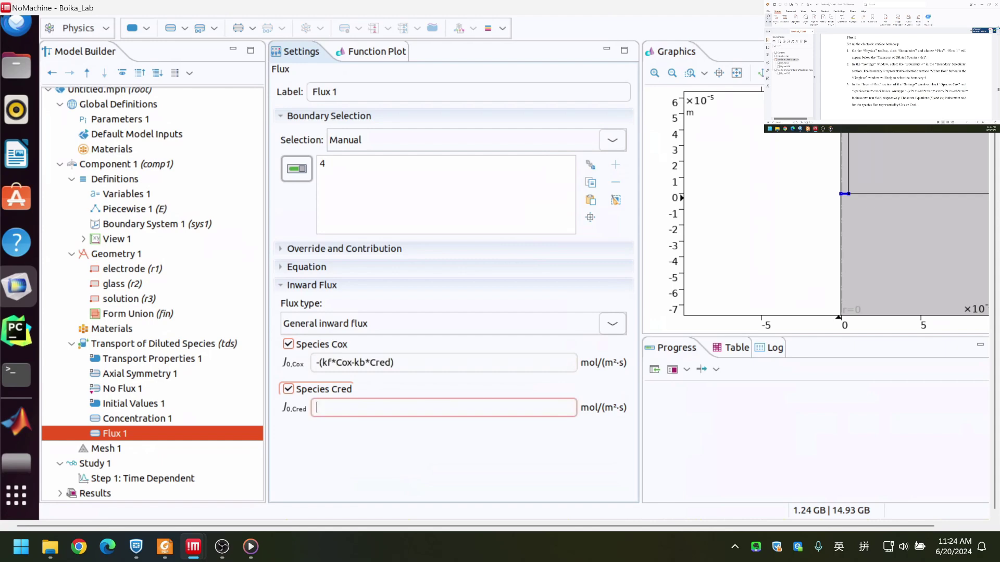
{"action": "type", "text": "kf*Cox-kb*Cred"}
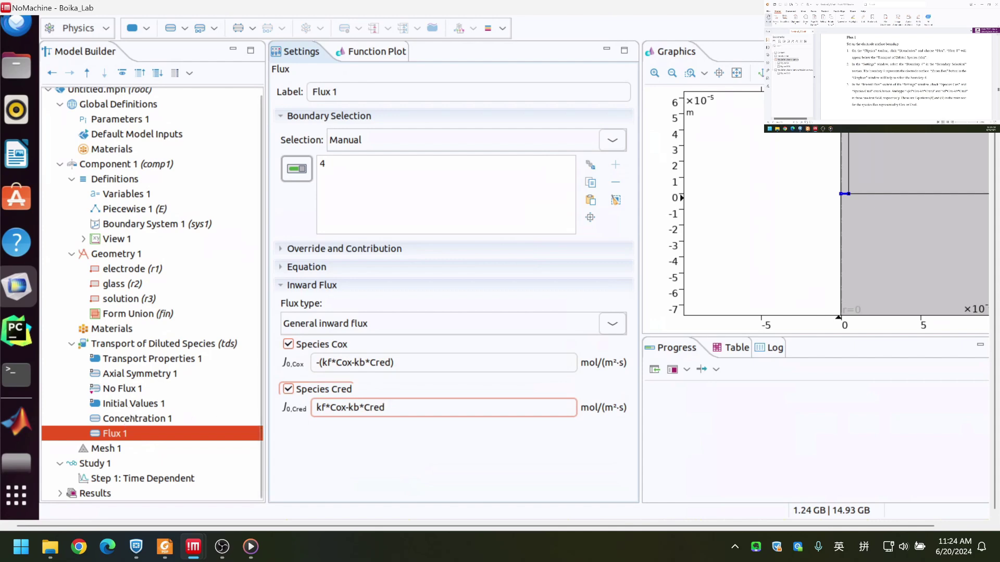
- Switch Mesh 1 to a user-controlled mesh and build it with the predefined Normal element size
{"action": "scroll", "coordinate": [916, 95], "scroll_direction": "down", "scroll_amount": 15}
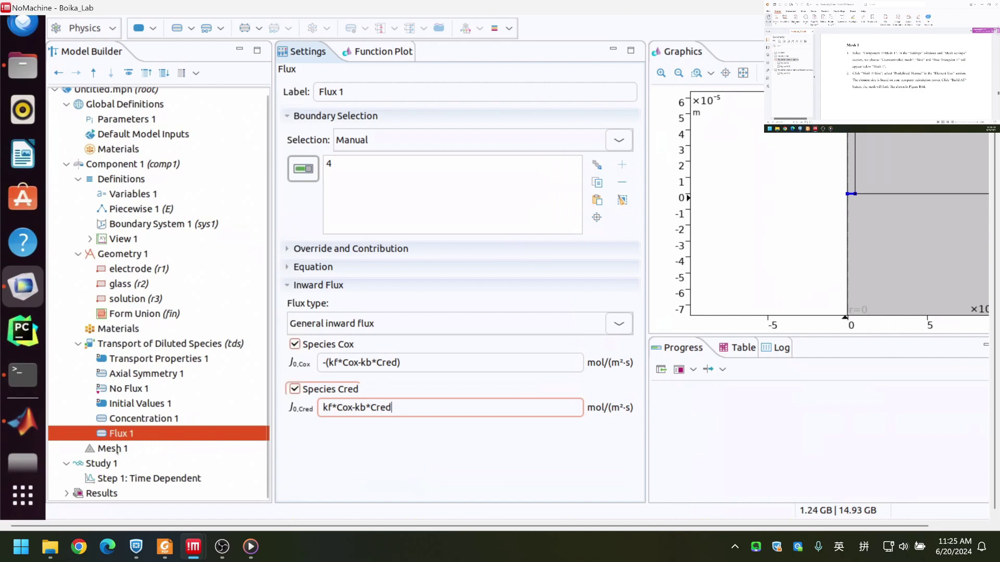
{"action": "left_click", "coordinate": [116, 450]}
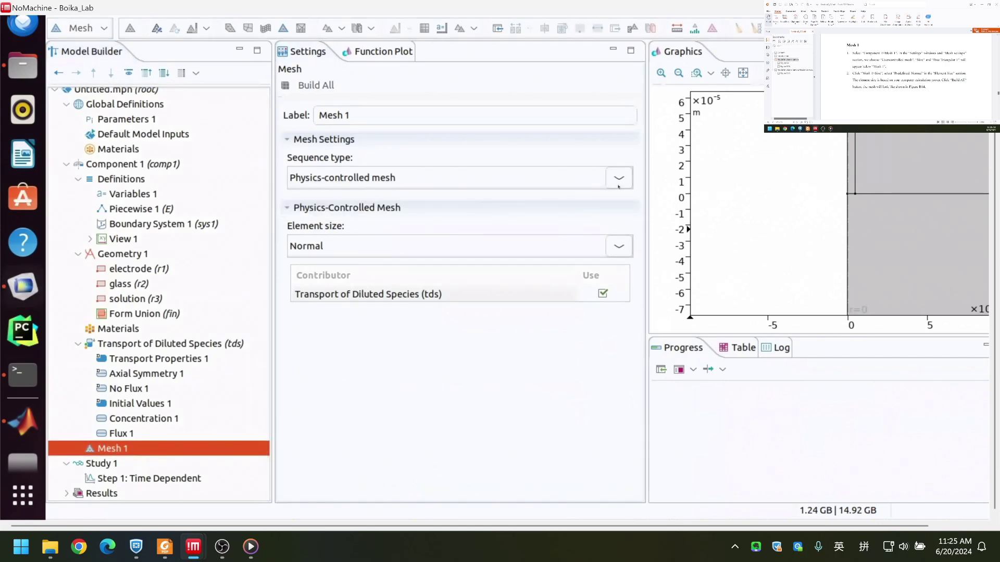
{"action": "left_click", "coordinate": [616, 184]}
{"action": "left_click", "coordinate": [424, 199]}
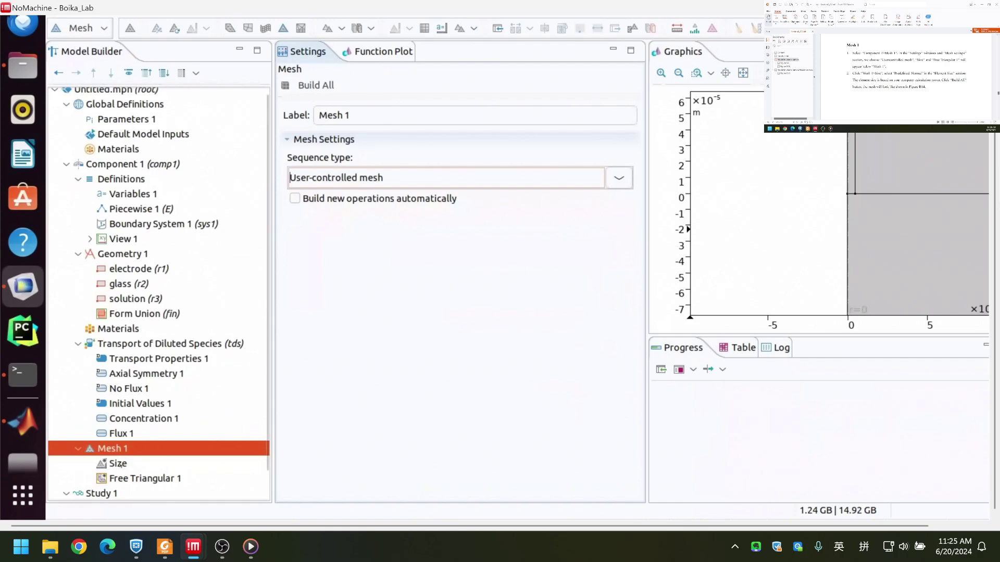
{"action": "left_click", "coordinate": [120, 464]}
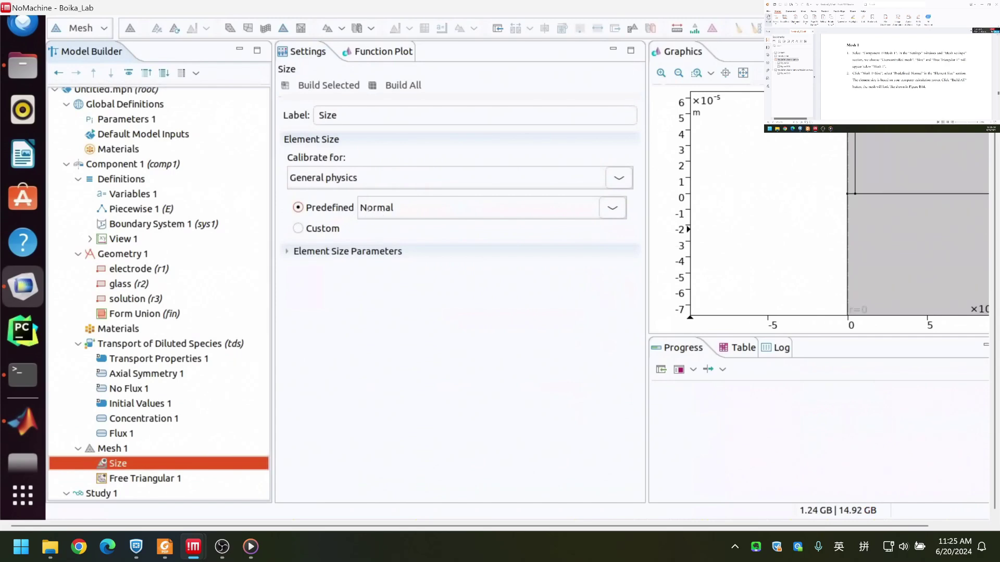
{"action": "left_click", "coordinate": [401, 86]}
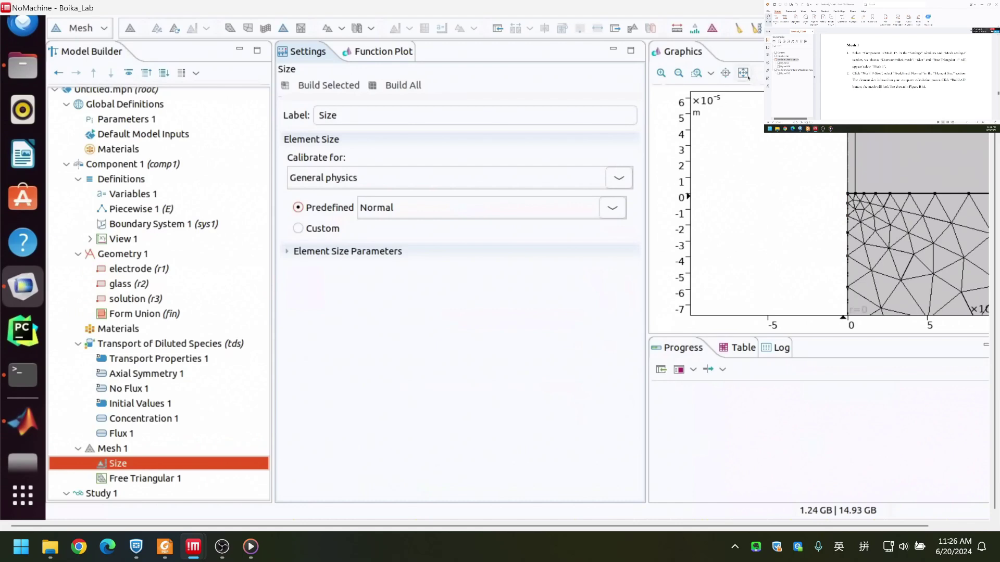
{"action": "left_click", "coordinate": [747, 77]}
{"action": "scroll", "coordinate": [800, 207], "scroll_direction": "up", "scroll_amount": 5}
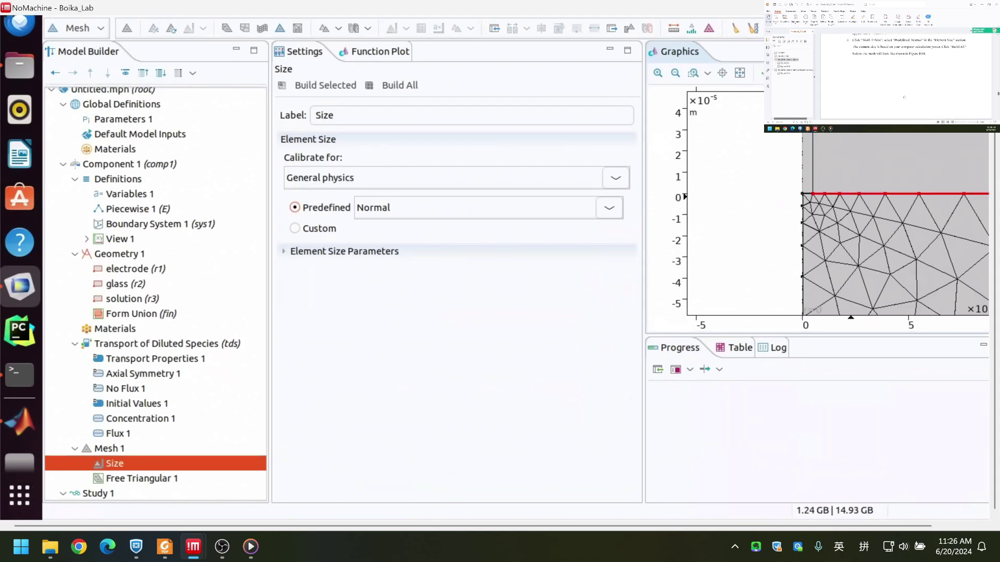
- Add an Edge operation to Mesh 1 above Free Triangular 1 and assign it to the electrode surface, boundary 4
{"action": "right_click", "coordinate": [124, 448]}
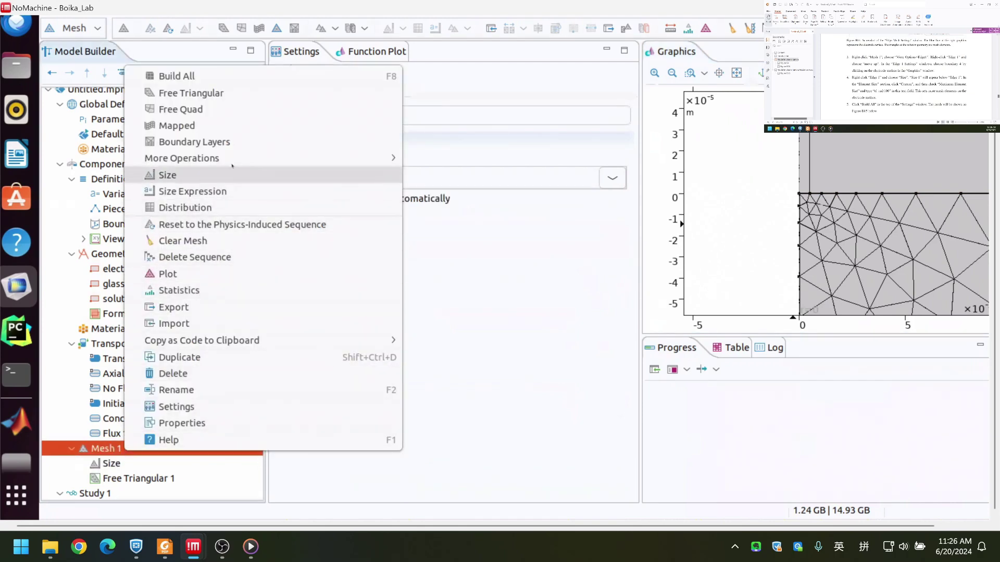
{"action": "mouse_move", "coordinate": [393, 158]}
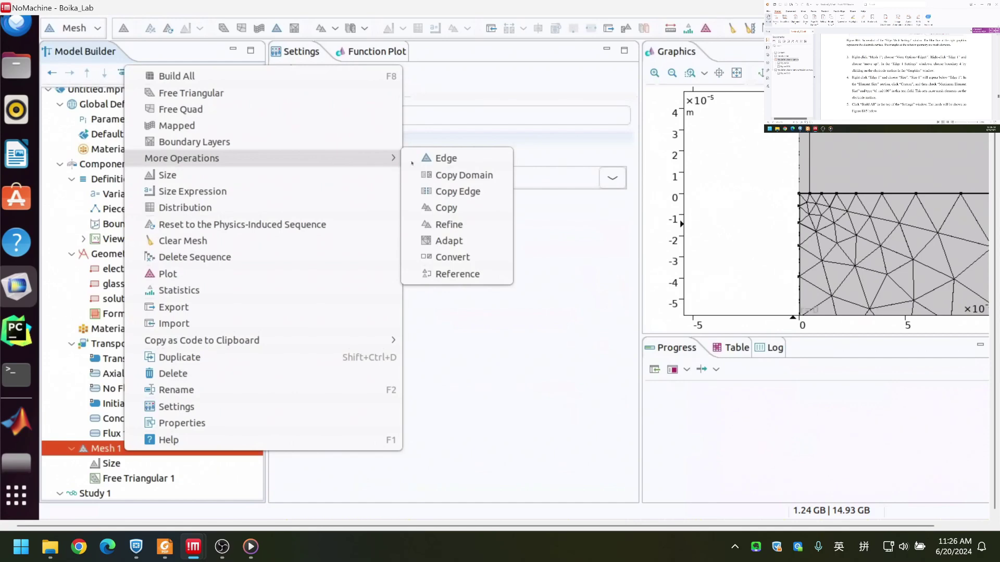
{"action": "left_click", "coordinate": [447, 158]}
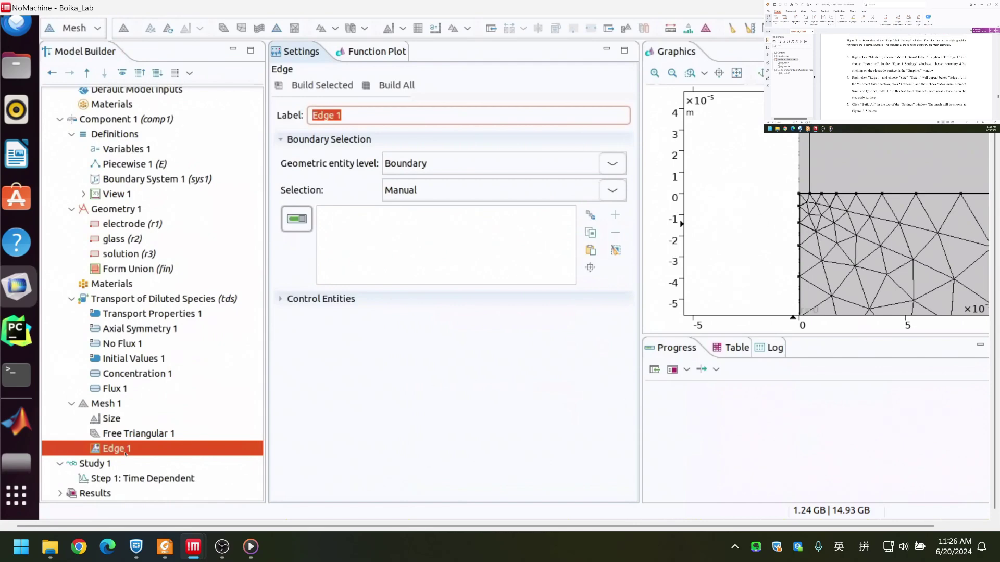
{"action": "right_click", "coordinate": [125, 453]}
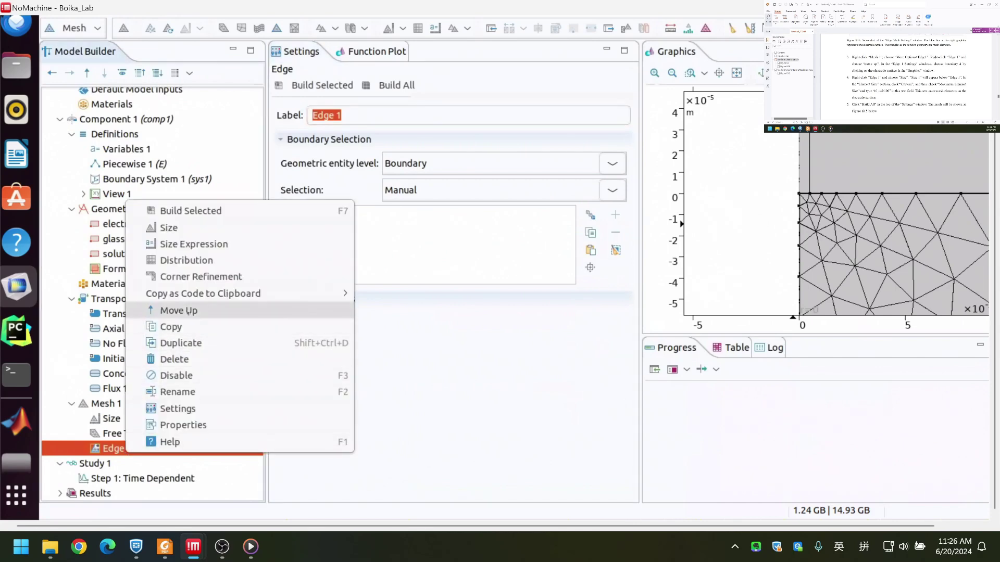
{"action": "left_click", "coordinate": [188, 312]}
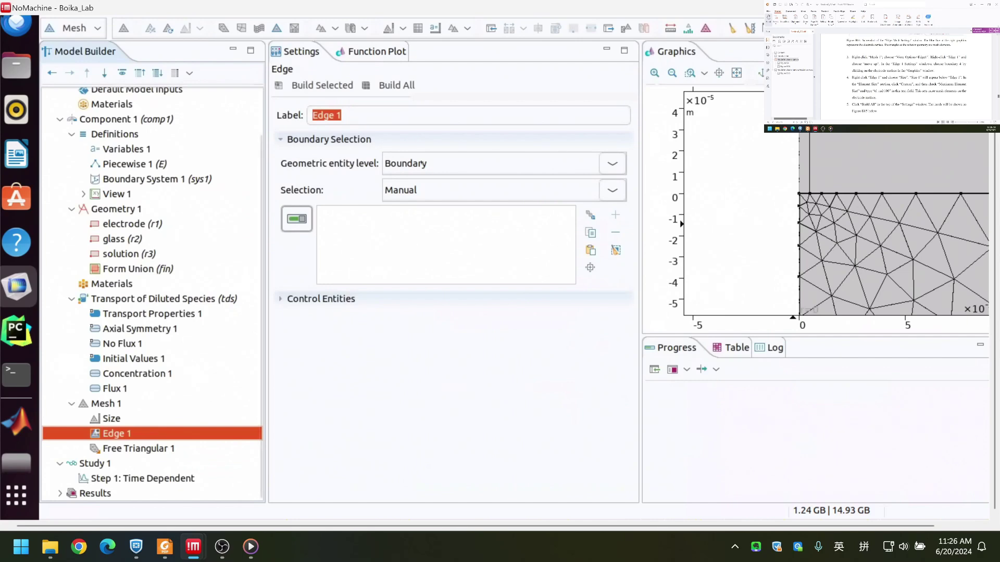
{"action": "left_click", "coordinate": [805, 193]}
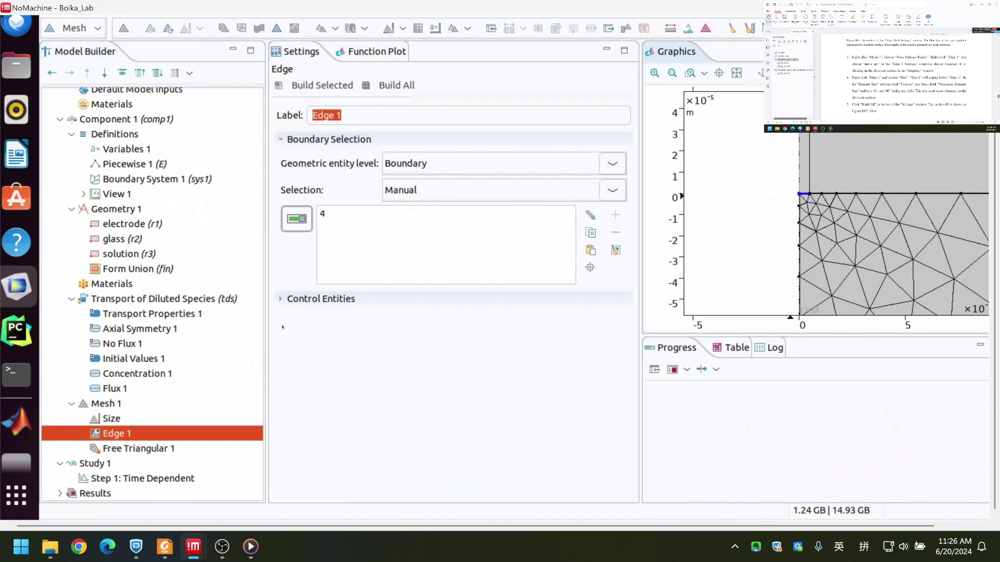
- Add a custom Size to Edge 1 with a maximum element size of el_rad/100 and rebuild the whole mesh
{"action": "right_click", "coordinate": [126, 439]}
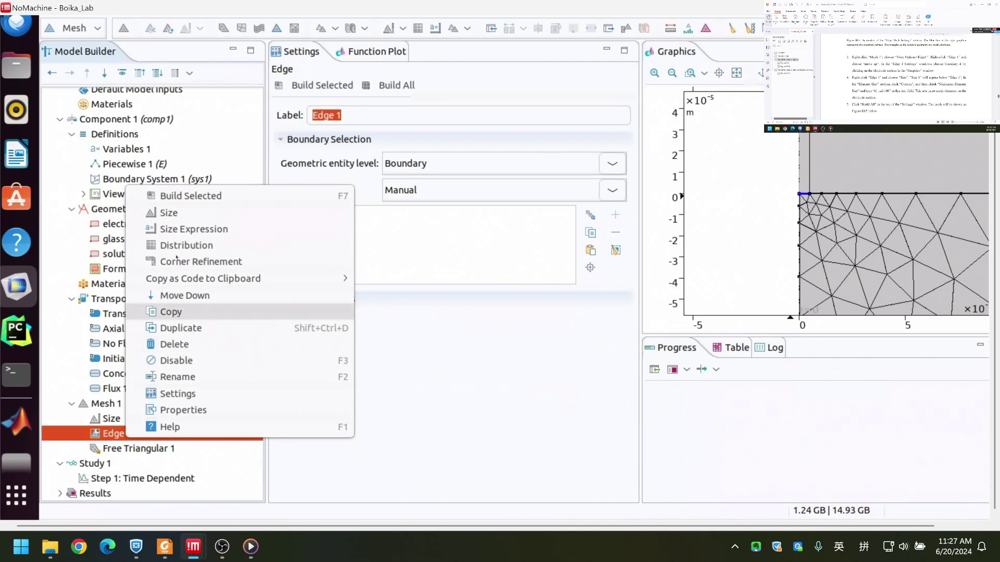
{"action": "left_click", "coordinate": [186, 217]}
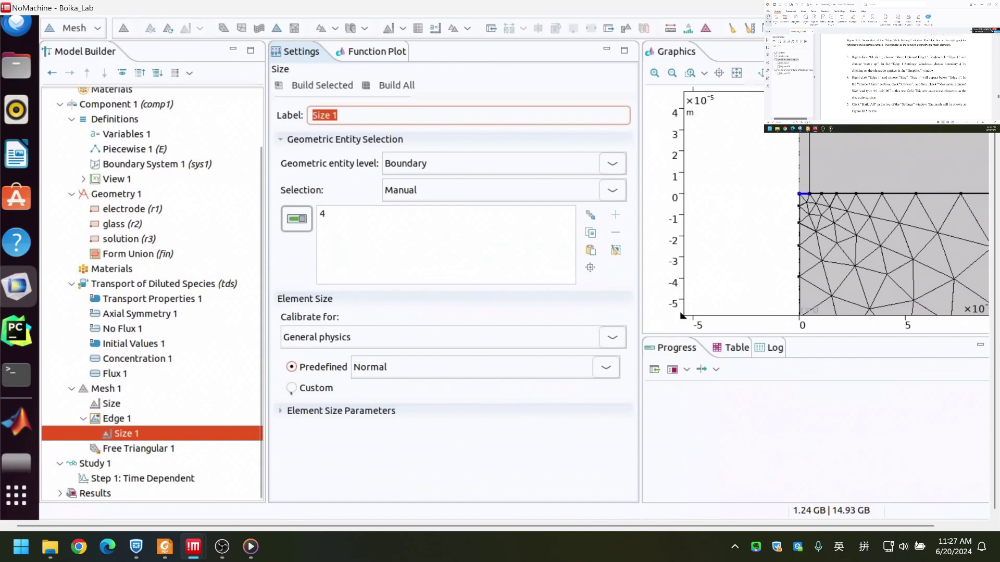
{"action": "left_click", "coordinate": [292, 389]}
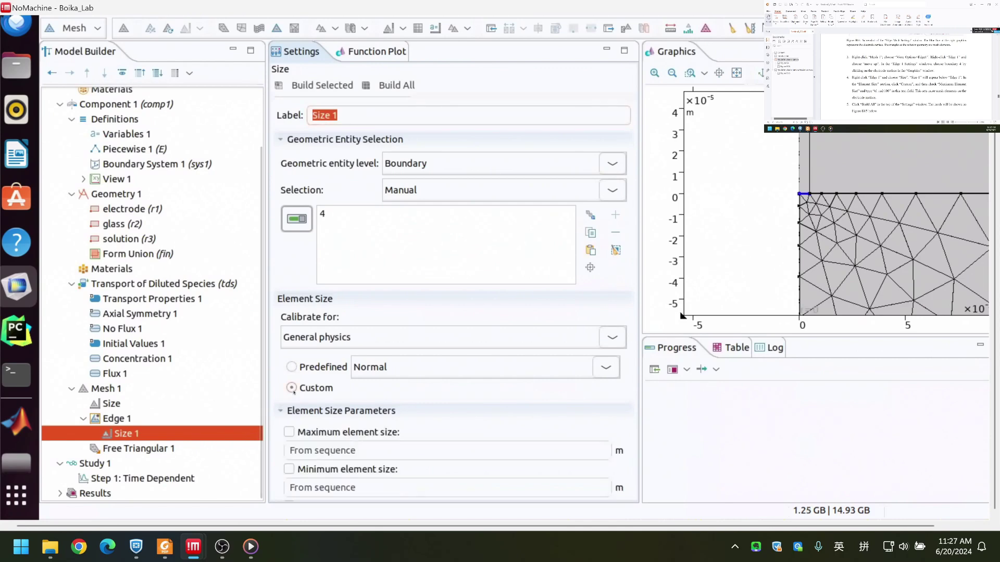
{"action": "left_click", "coordinate": [289, 432]}
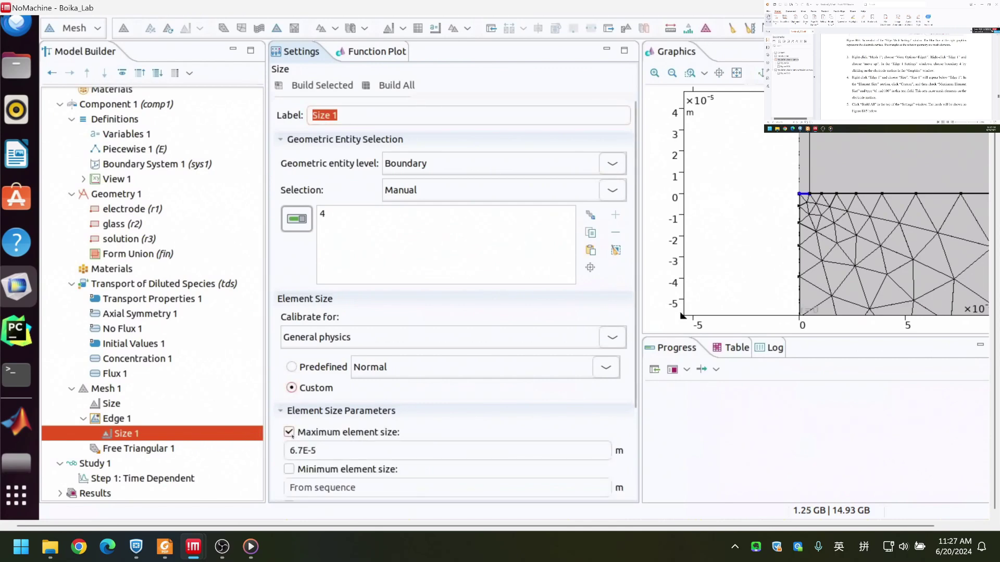
{"action": "scroll", "coordinate": [372, 443], "scroll_direction": "down", "scroll_amount": 2}
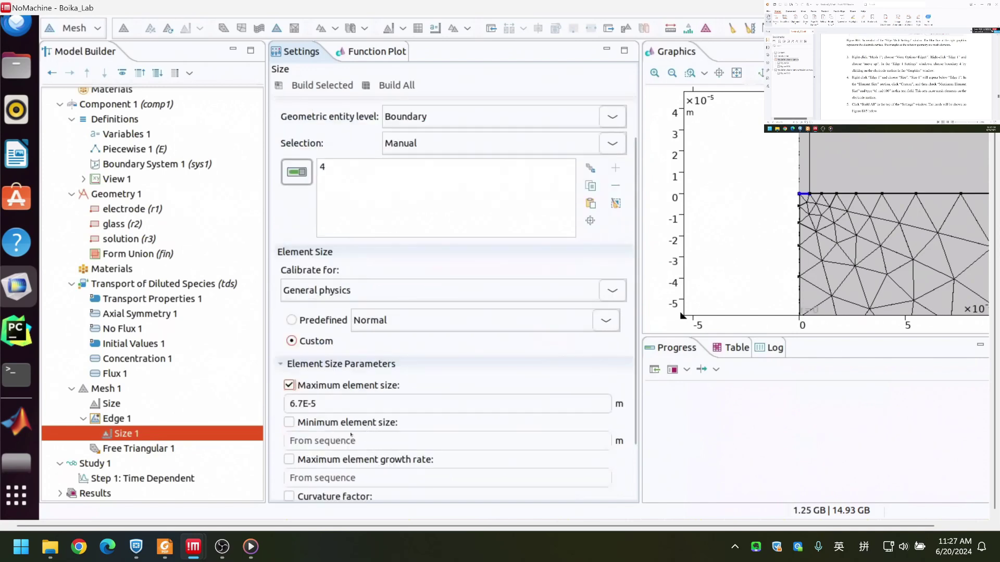
{"action": "left_click_drag", "start_coordinate": [317, 404], "coordinate": [284, 407]}
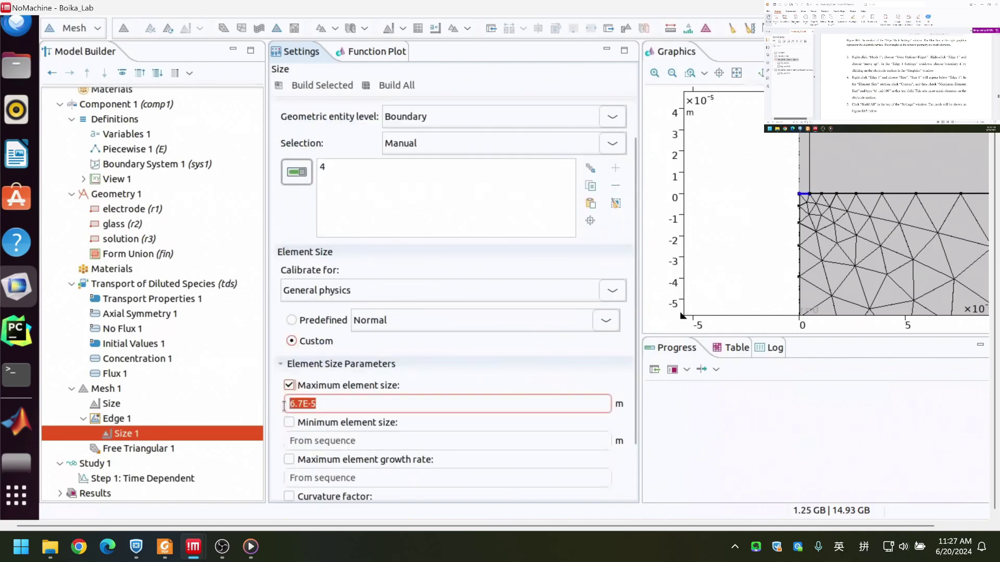
{"action": "type", "text": "el_rad/100"}
{"action": "left_click", "coordinate": [393, 86]}
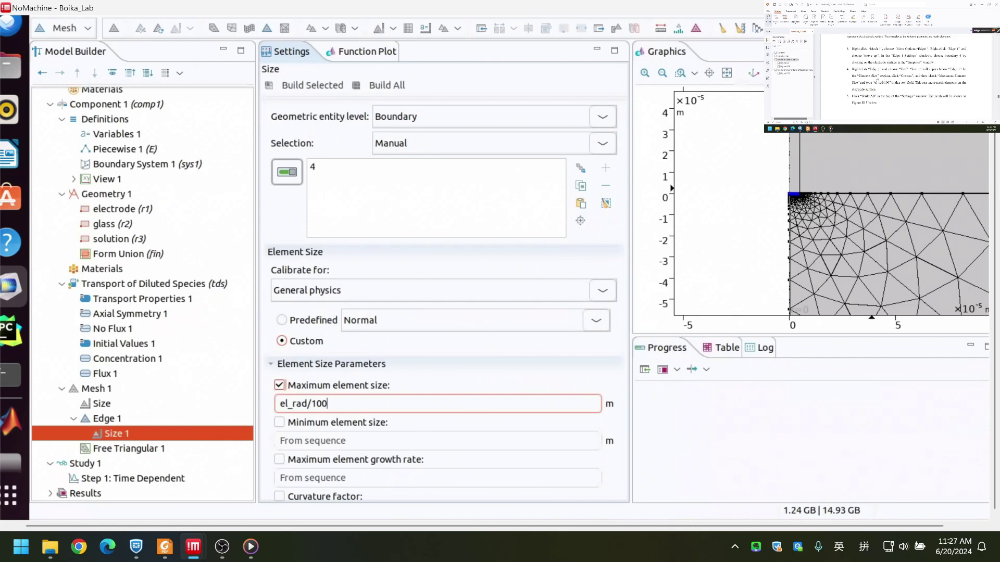
{"action": "scroll", "coordinate": [877, 82], "scroll_direction": "down", "scroll_amount": 5}
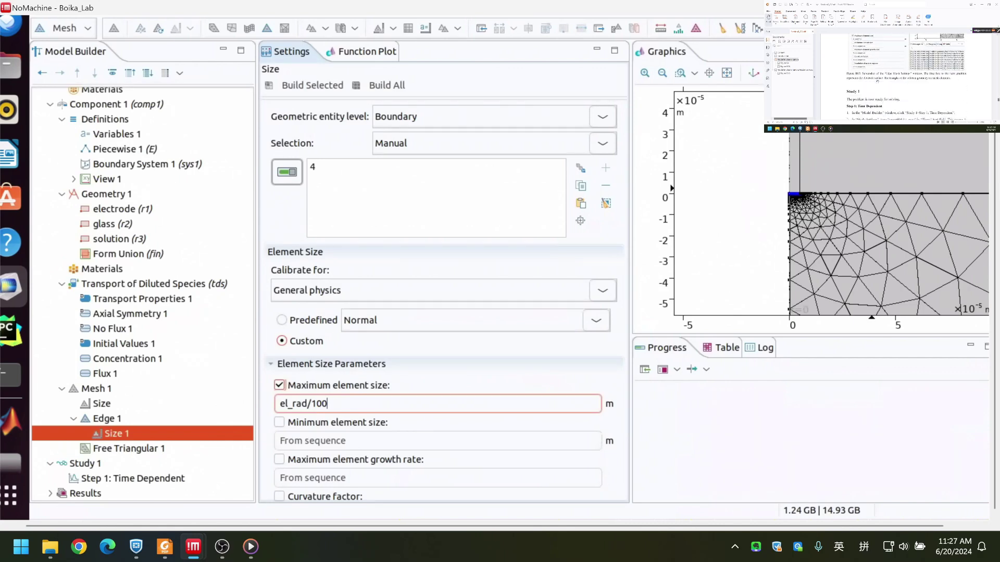
- Set the output times of Study 1's Time Dependent step to range(0,0.1,t_exp)
{"action": "scroll", "coordinate": [877, 82], "scroll_direction": "down", "scroll_amount": 3}
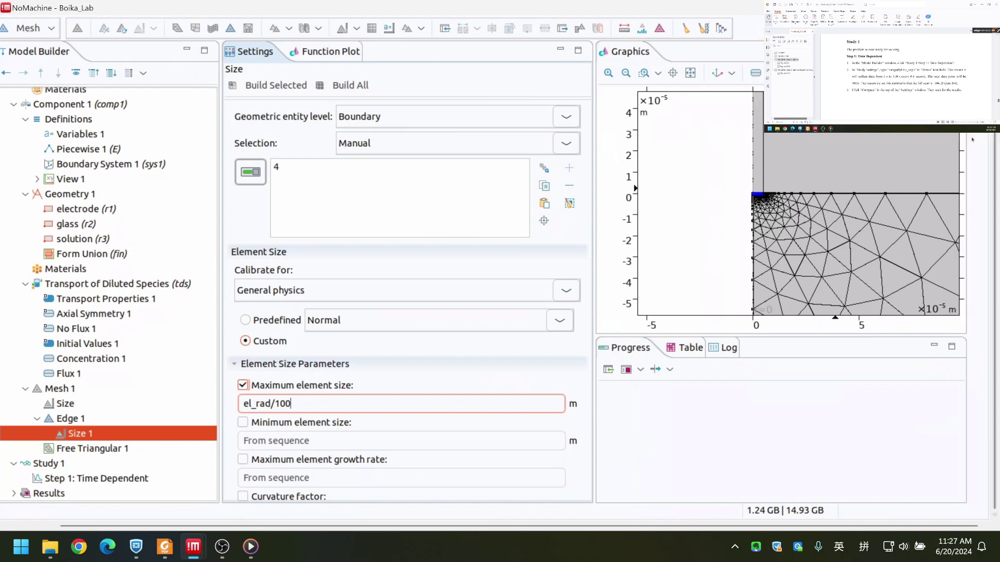
{"action": "left_click", "coordinate": [99, 480]}
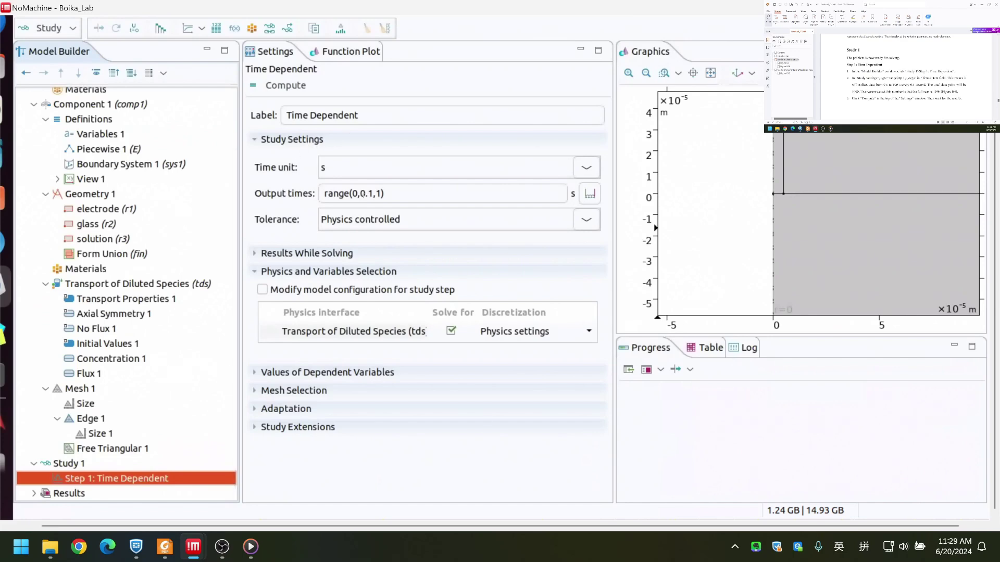
{"action": "left_click", "coordinate": [362, 194]}
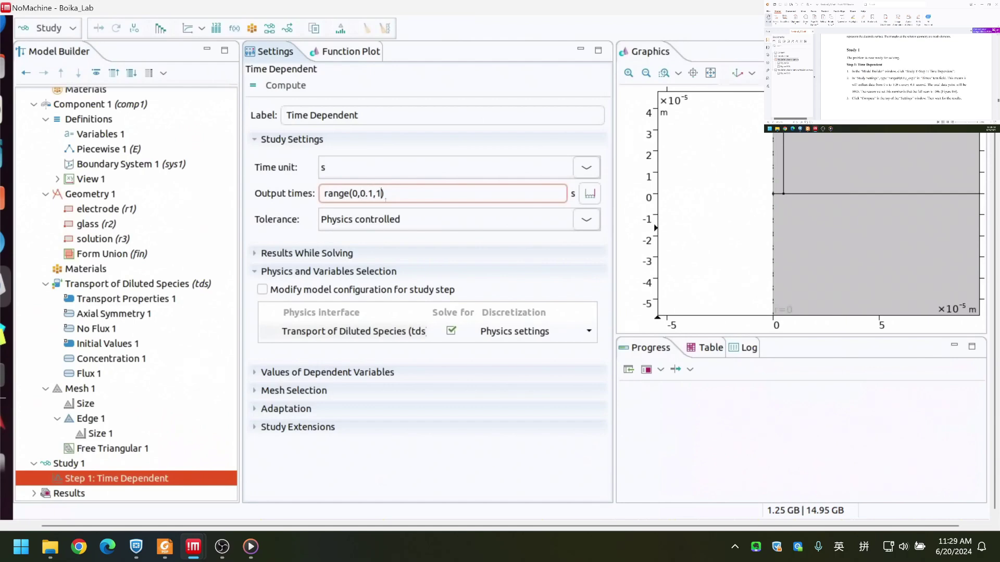
{"action": "key", "text": "BackSpace"}
{"action": "type", "text": "t_exp"}
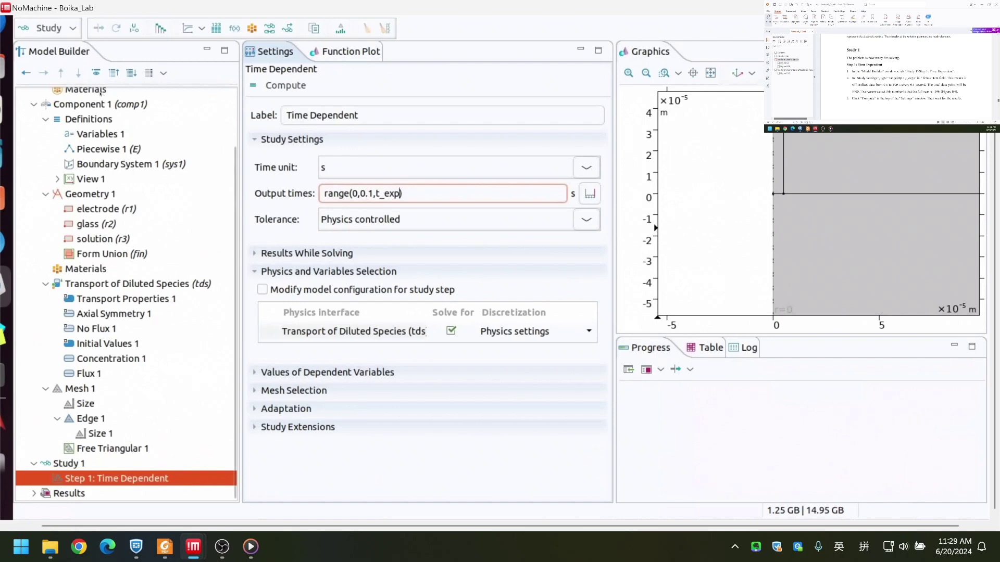
- Check the definition of the total scanning time t_exp in Parameters 1
{"action": "scroll", "coordinate": [127, 154], "scroll_direction": "up", "scroll_amount": 2}
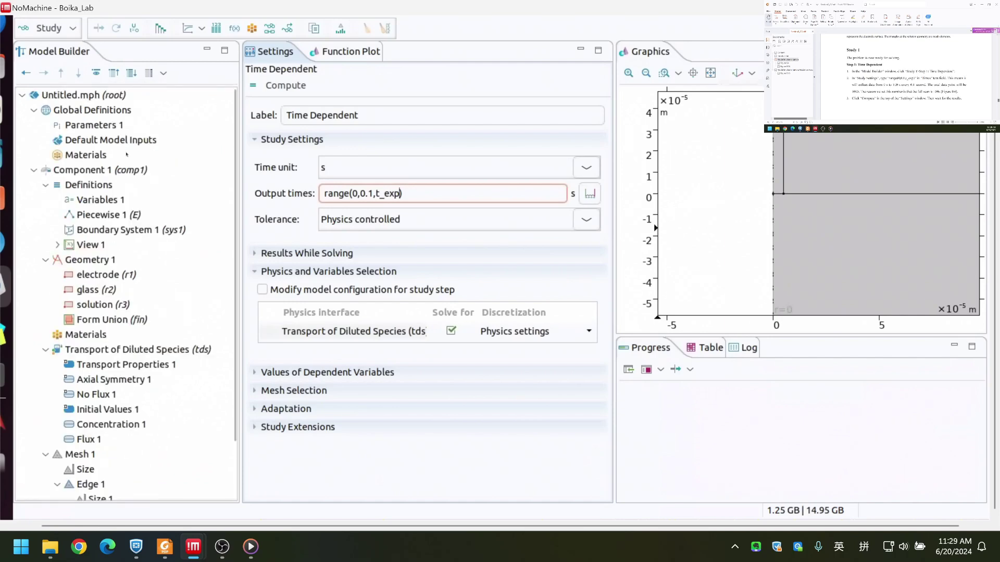
{"action": "left_click", "coordinate": [103, 127]}
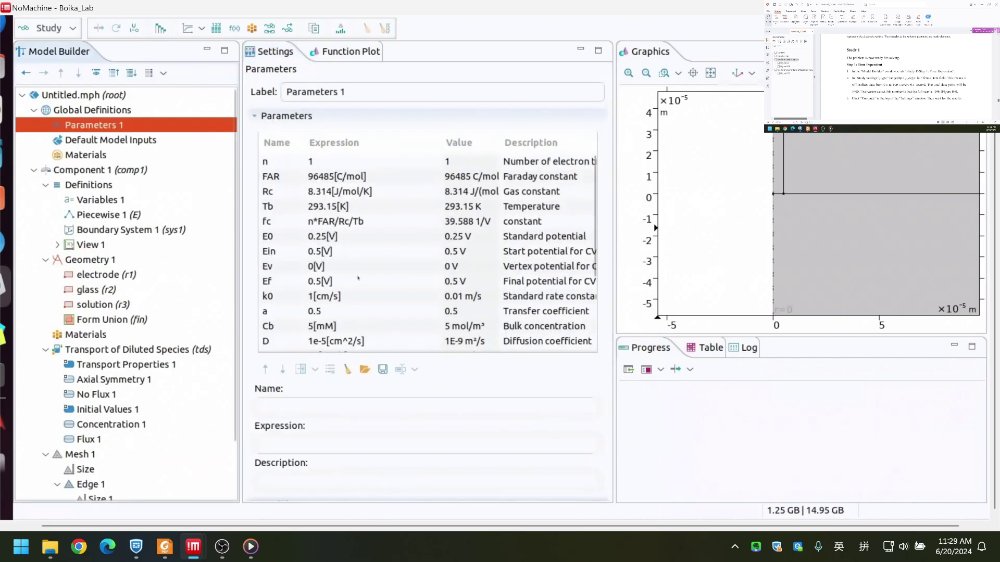
{"action": "scroll", "coordinate": [359, 283], "scroll_direction": "down", "scroll_amount": 1}
{"action": "scroll", "coordinate": [360, 283], "scroll_direction": "down", "scroll_amount": 2}
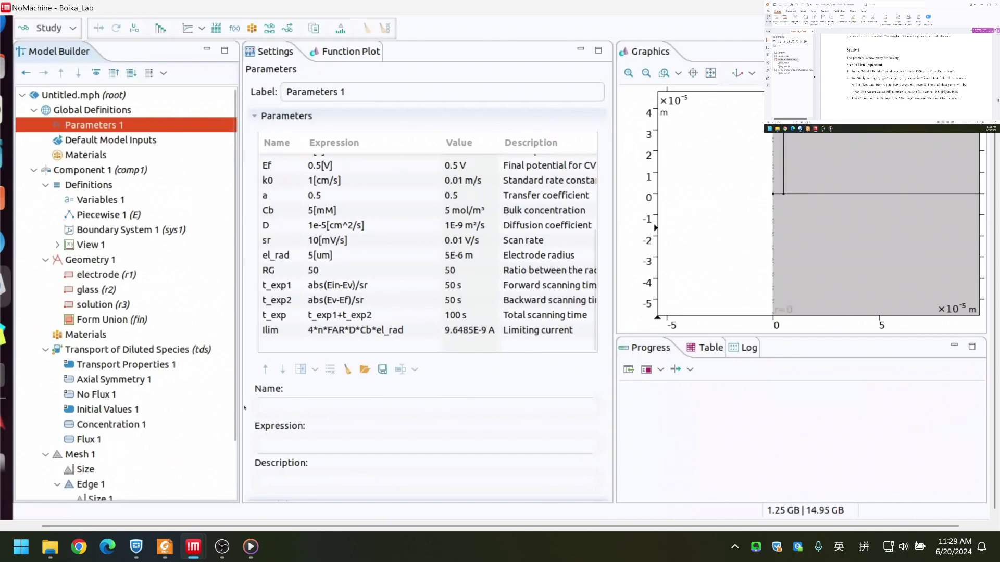
{"action": "scroll", "coordinate": [232, 485], "scroll_direction": "down", "scroll_amount": 3}
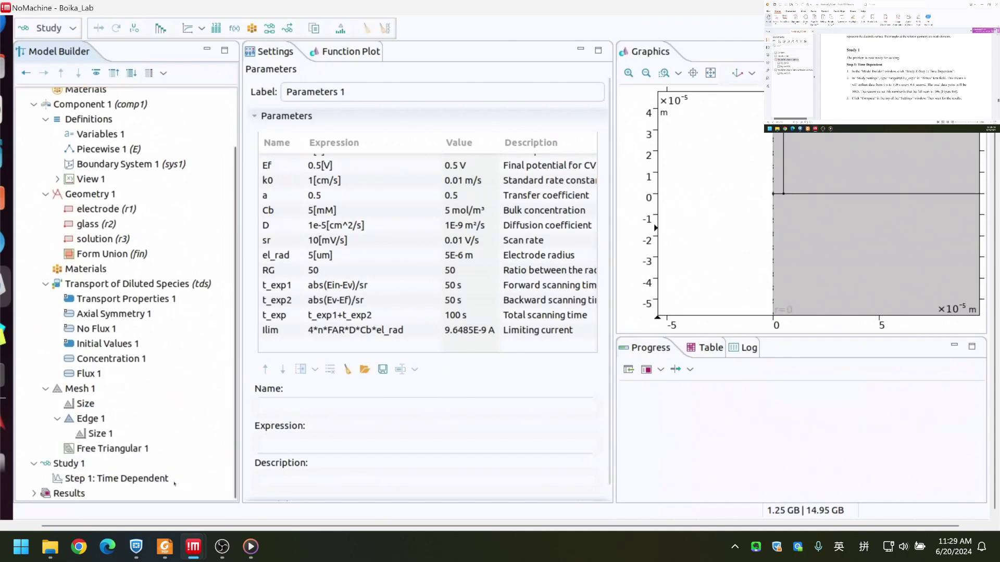
- Compute the Time Dependent study and display the 3D concentration plot of Cox
{"action": "left_click", "coordinate": [130, 478]}
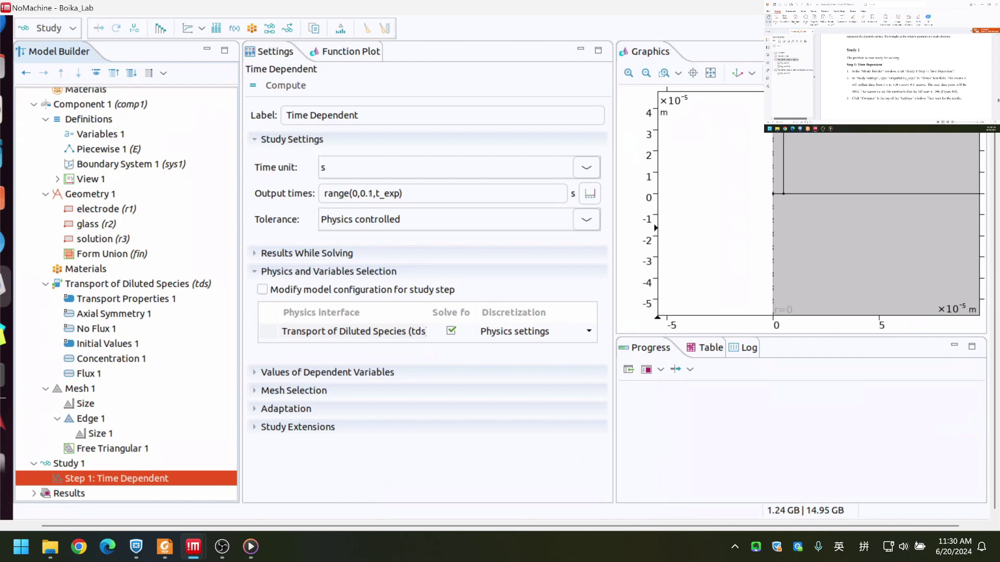
{"action": "left_click", "coordinate": [290, 89]}
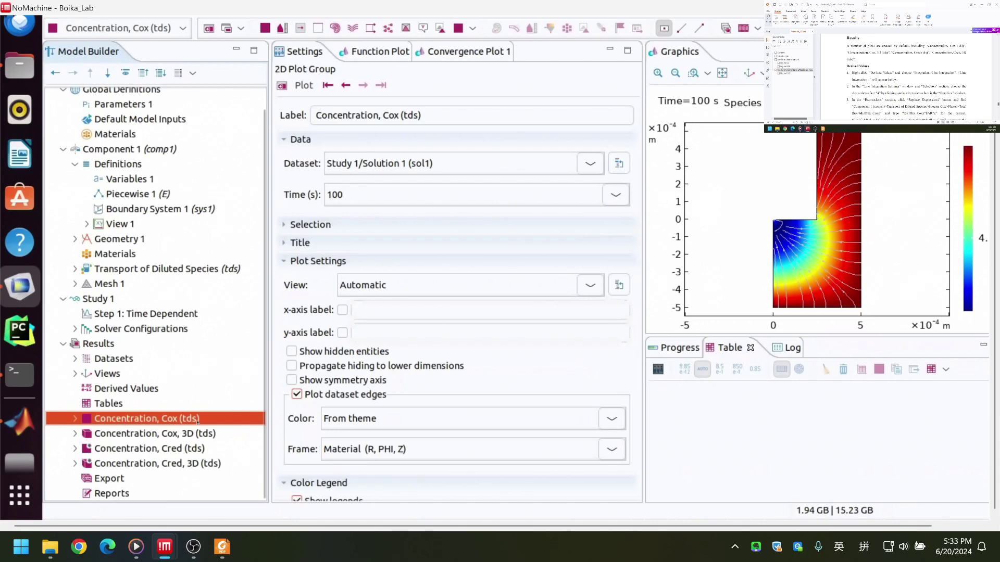
{"action": "left_click", "coordinate": [179, 433]}
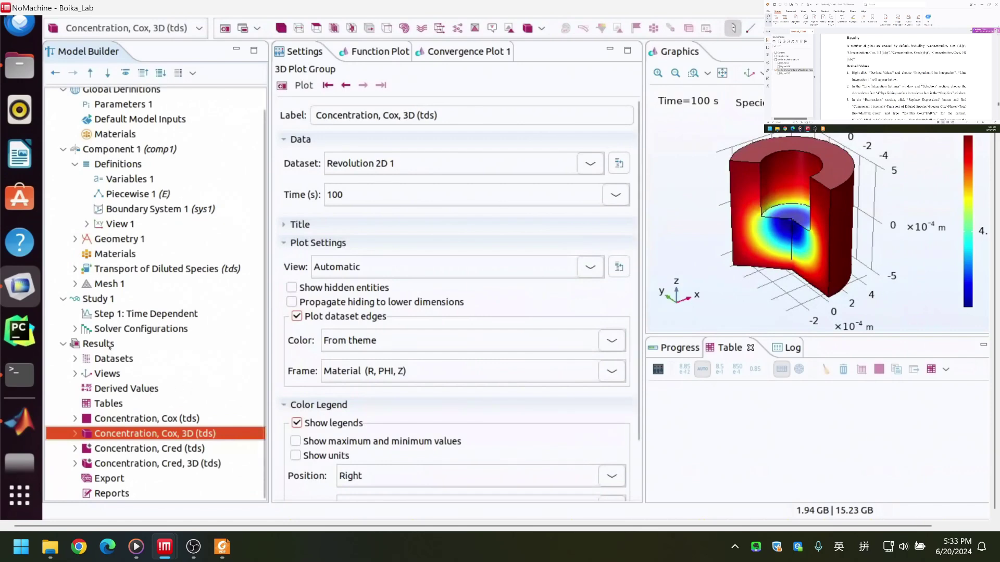
- Add a Line Integration under Derived Values and assign it to the electrode surface, boundary 4
{"action": "right_click", "coordinate": [117, 391]}
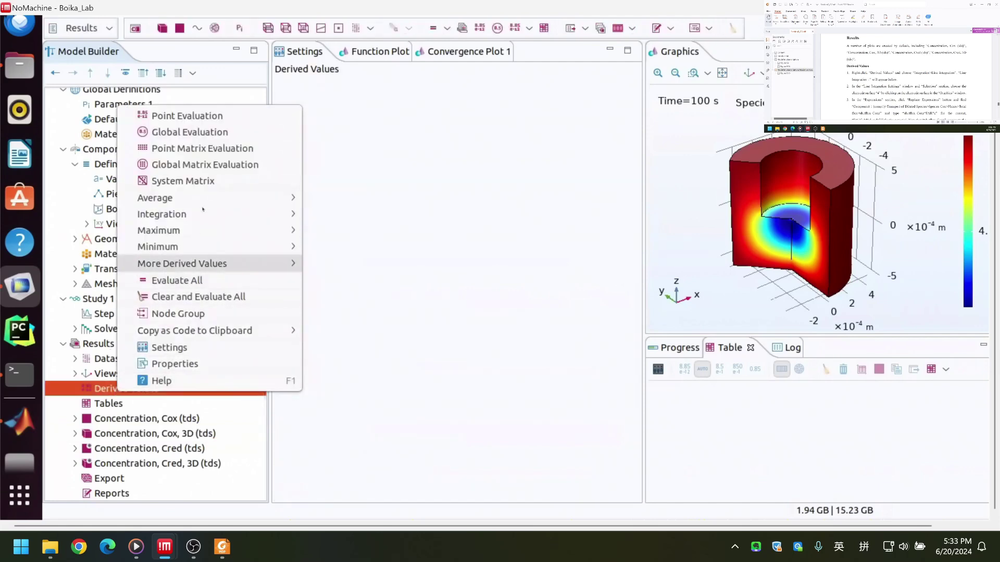
{"action": "mouse_move", "coordinate": [204, 218]}
{"action": "left_click", "coordinate": [359, 247]}
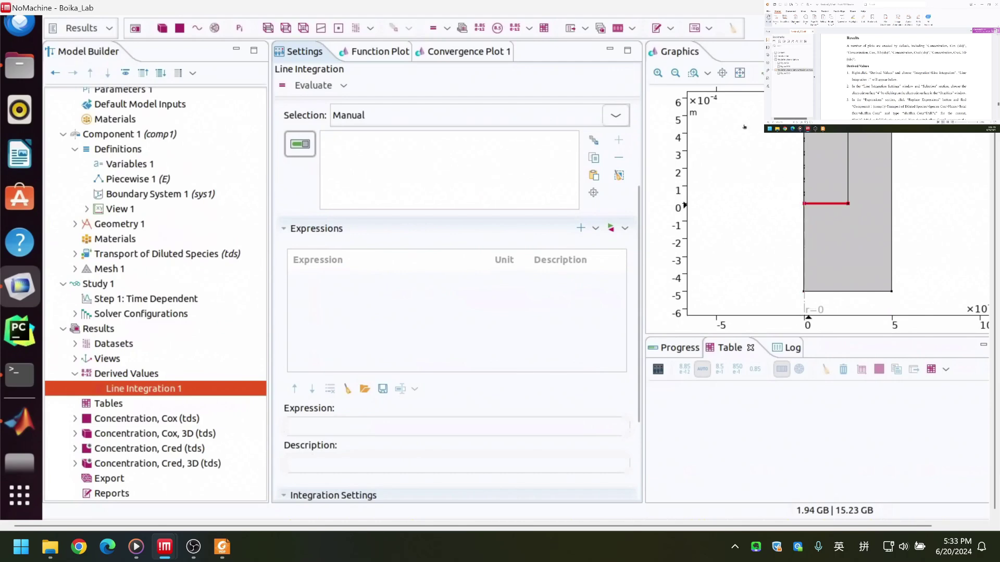
{"action": "left_click", "coordinate": [801, 201]}
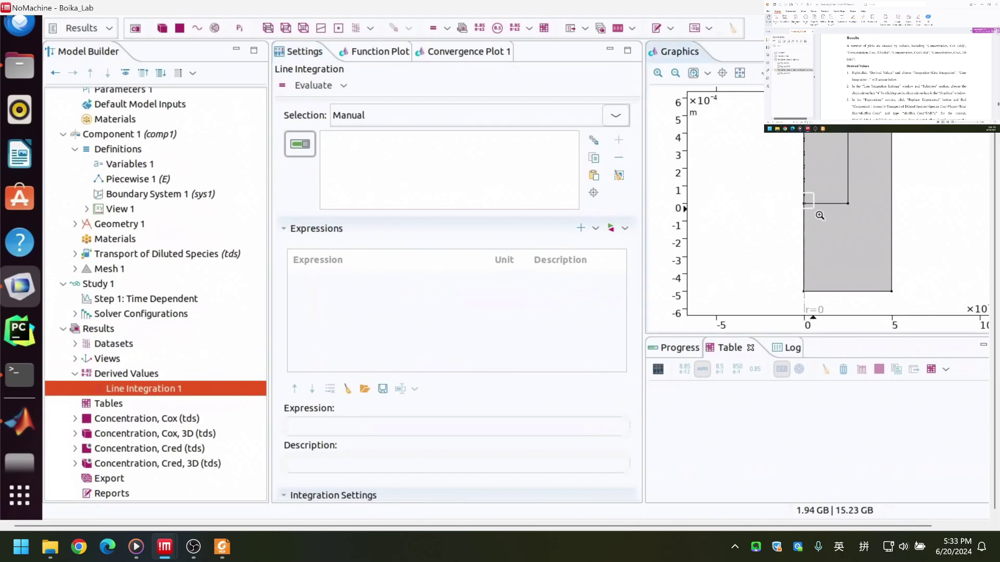
{"action": "scroll", "coordinate": [800, 201], "scroll_direction": "up", "scroll_amount": 3}
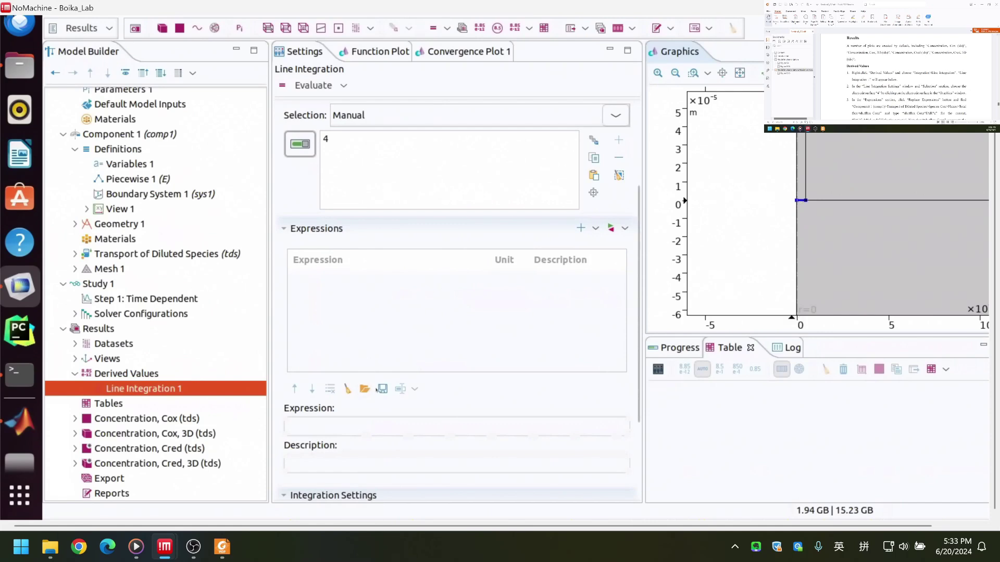
- Load the line integration expressions from results_lineInt.txt and evaluate them into a table
{"action": "left_click", "coordinate": [364, 390]}
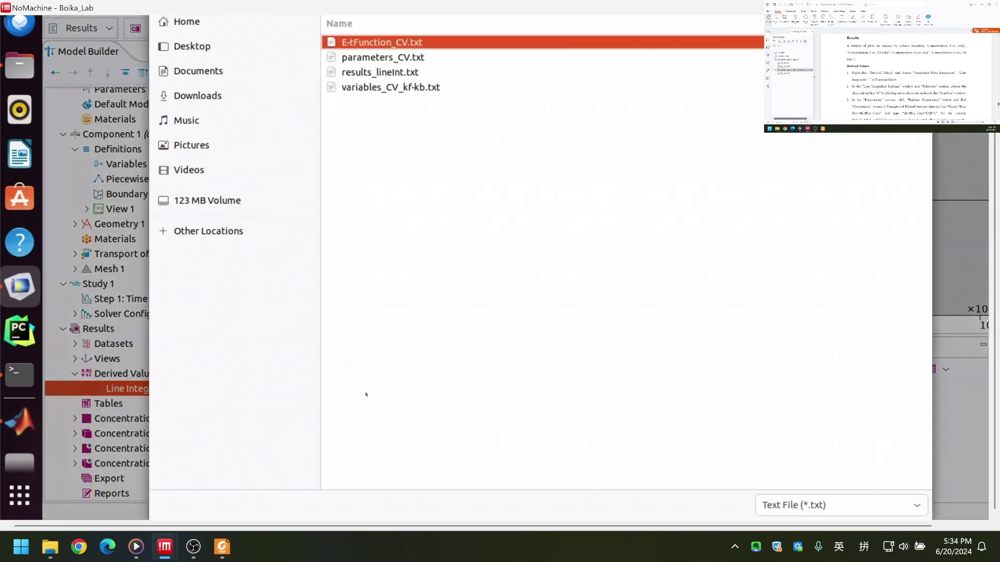
{"action": "left_click", "coordinate": [373, 76]}
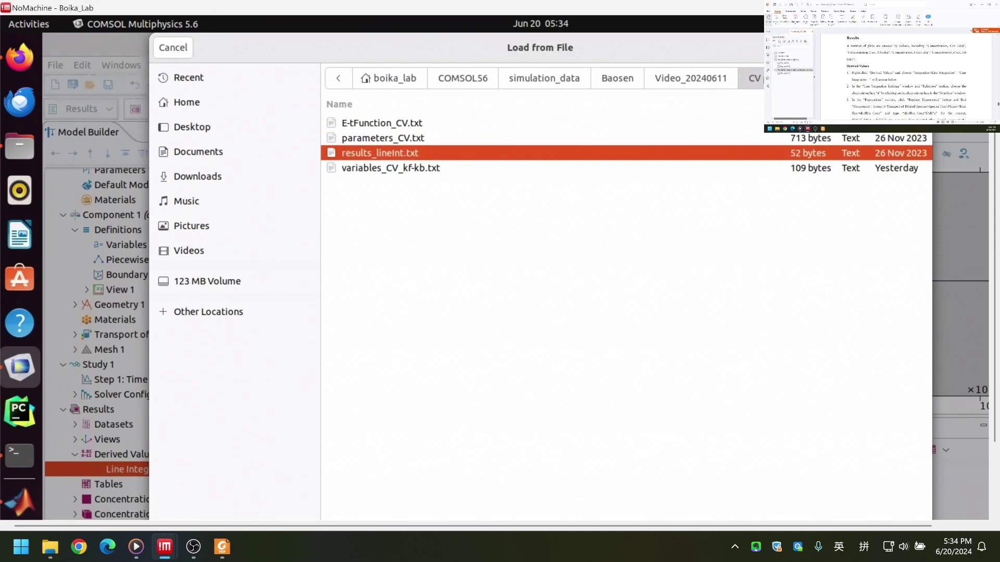
{"action": "left_click", "coordinate": [911, 49]}
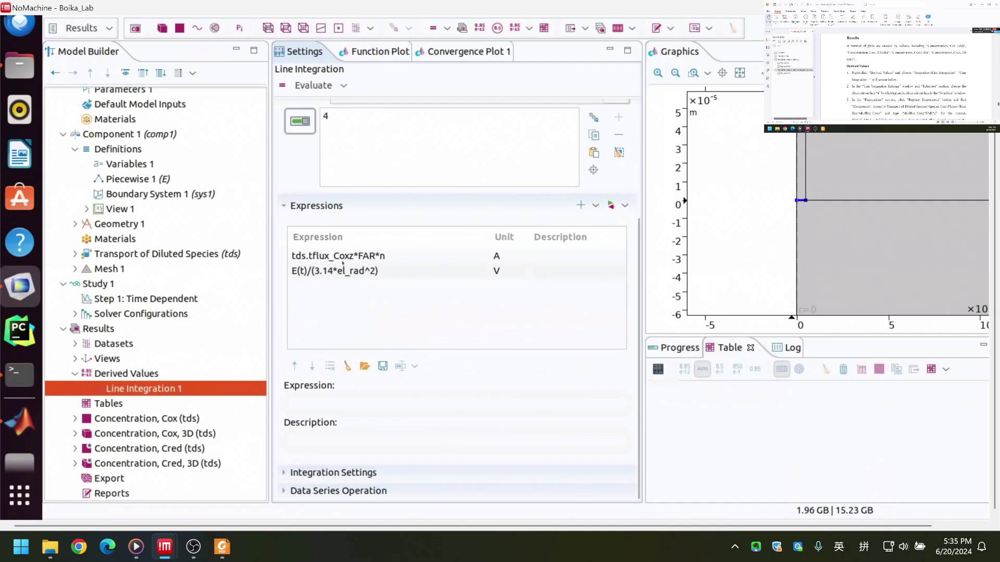
{"action": "left_click", "coordinate": [299, 86]}
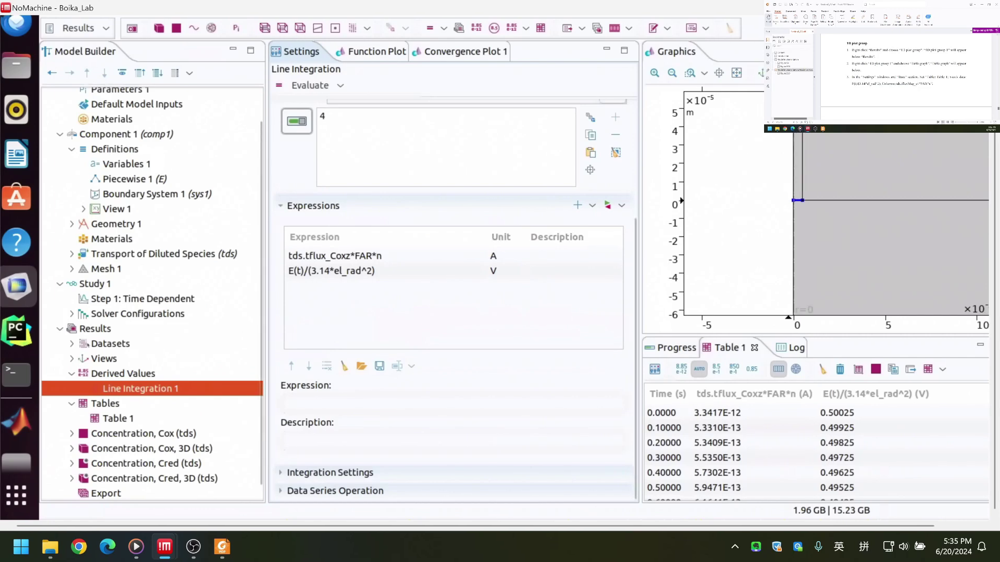
- Add a 1D Plot Group to Results and insert a Table Graph in it
{"action": "right_click", "coordinate": [95, 329]}
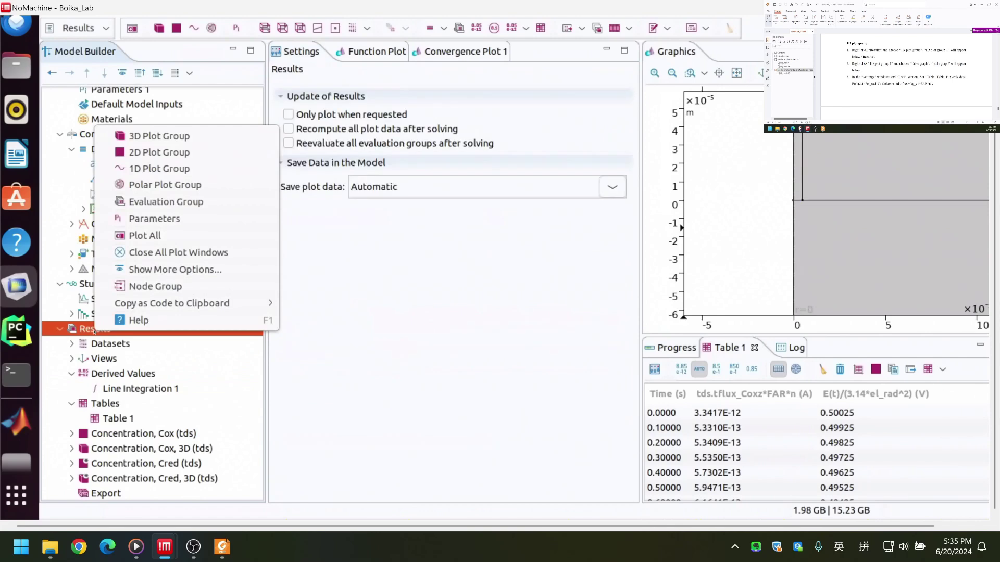
{"action": "left_click", "coordinate": [172, 170]}
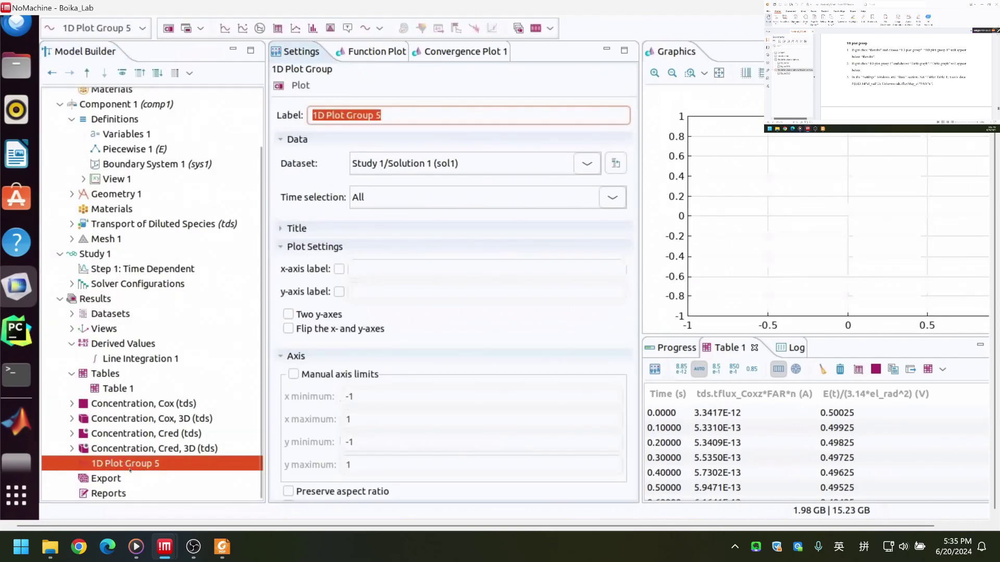
{"action": "right_click", "coordinate": [130, 467]}
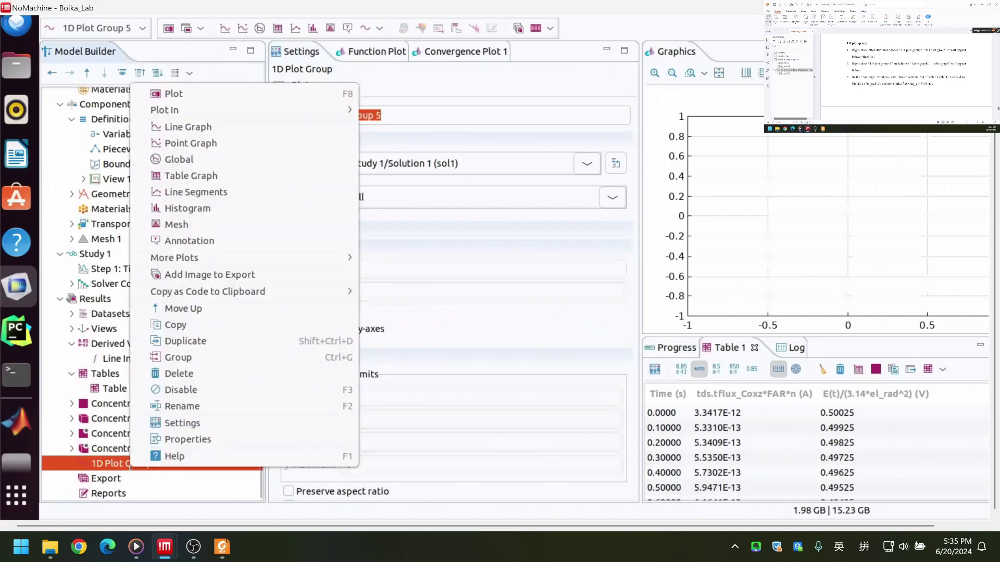
{"action": "left_click", "coordinate": [198, 177]}
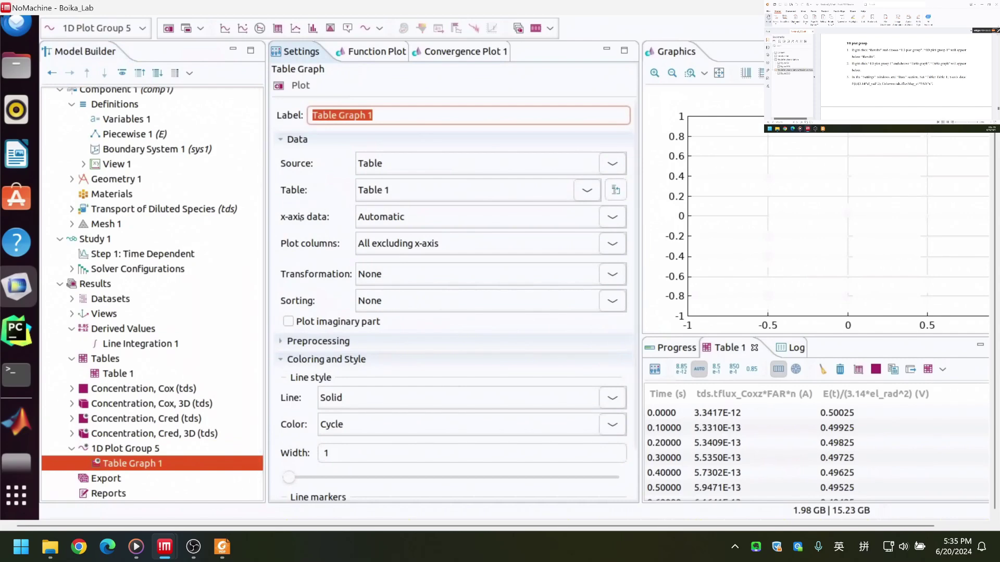
- Plot only the tds.tflux_Coxz*FAR*n (A) column of Table 1 against E(t)/(3.14*el_rad^2) (V) in the Table Graph
{"action": "left_click", "coordinate": [576, 223]}
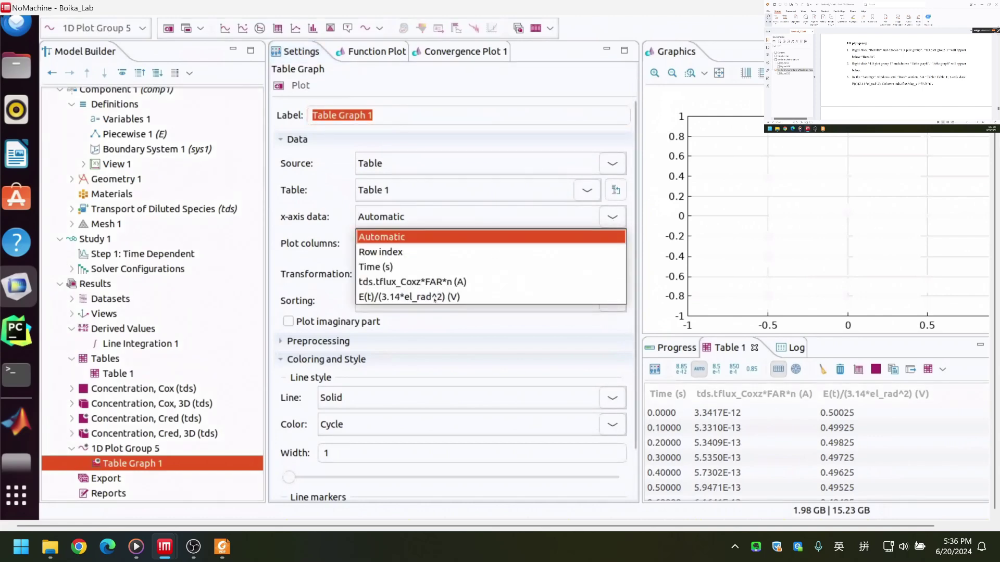
{"action": "left_click", "coordinate": [434, 297]}
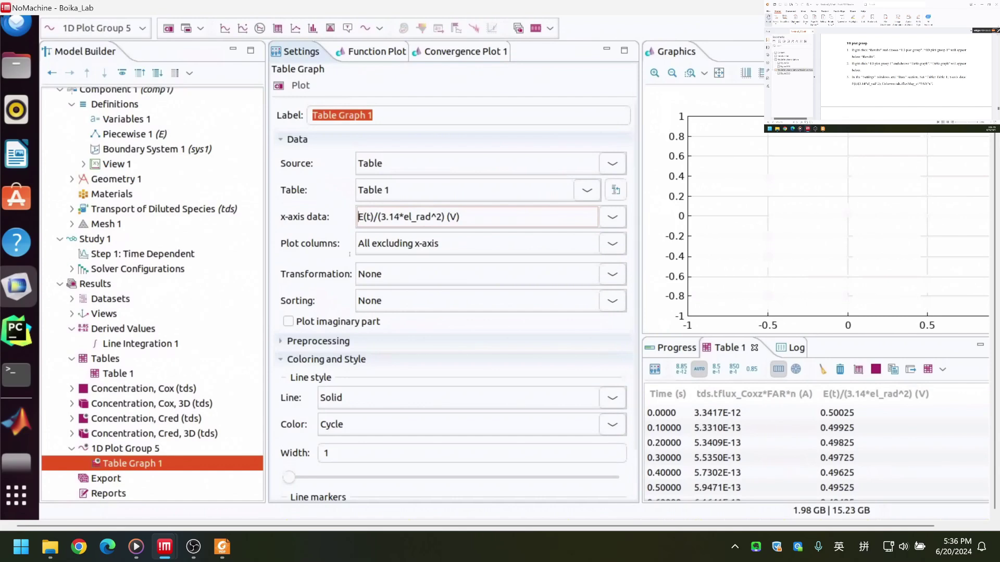
{"action": "left_click", "coordinate": [613, 243]}
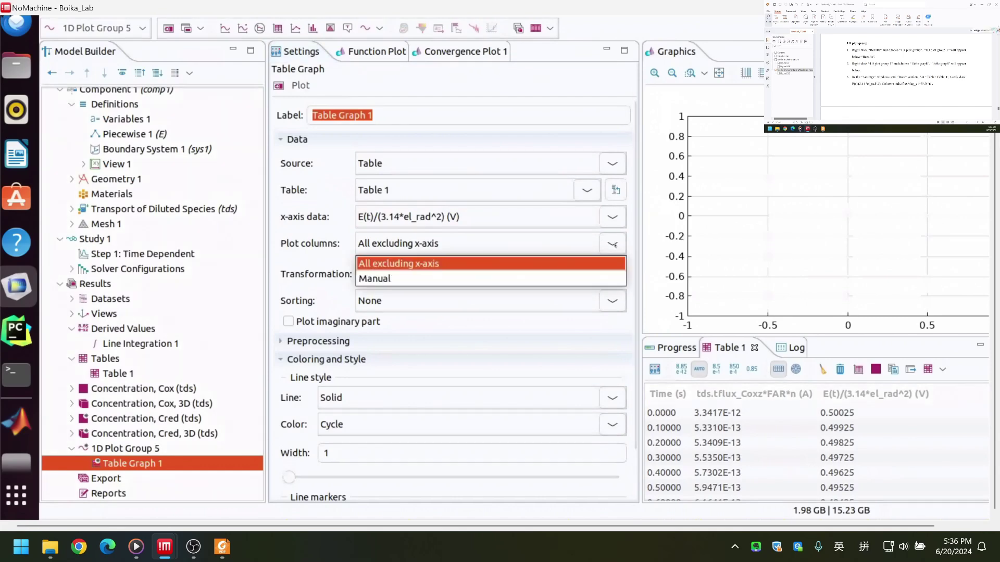
{"action": "left_click", "coordinate": [448, 283]}
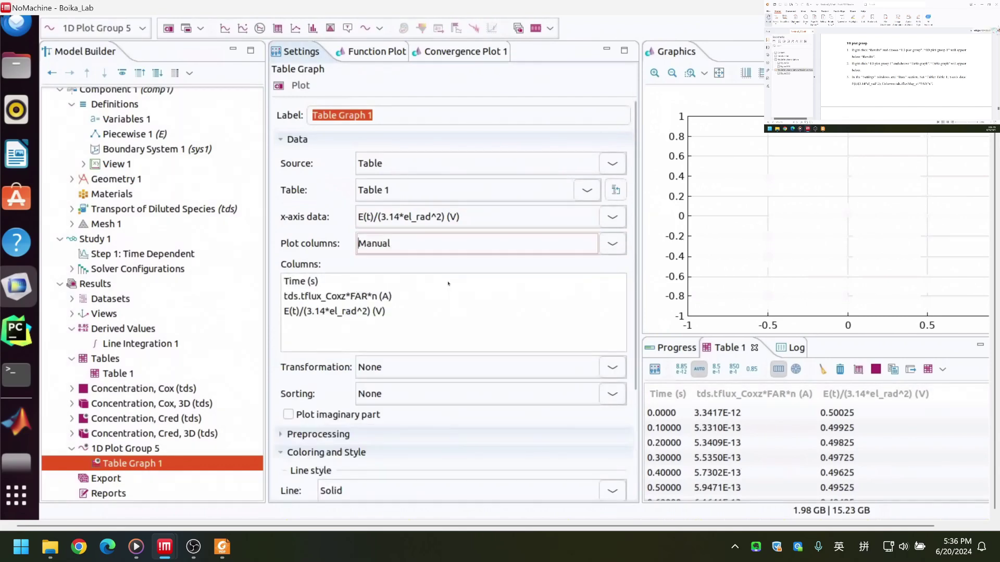
{"action": "left_click", "coordinate": [352, 297]}
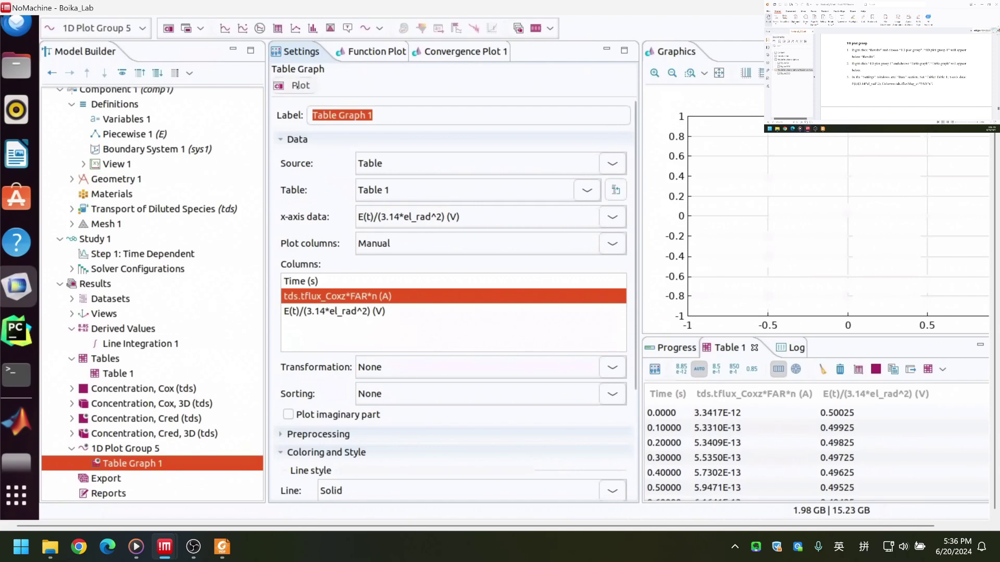
{"action": "left_click", "coordinate": [297, 86]}
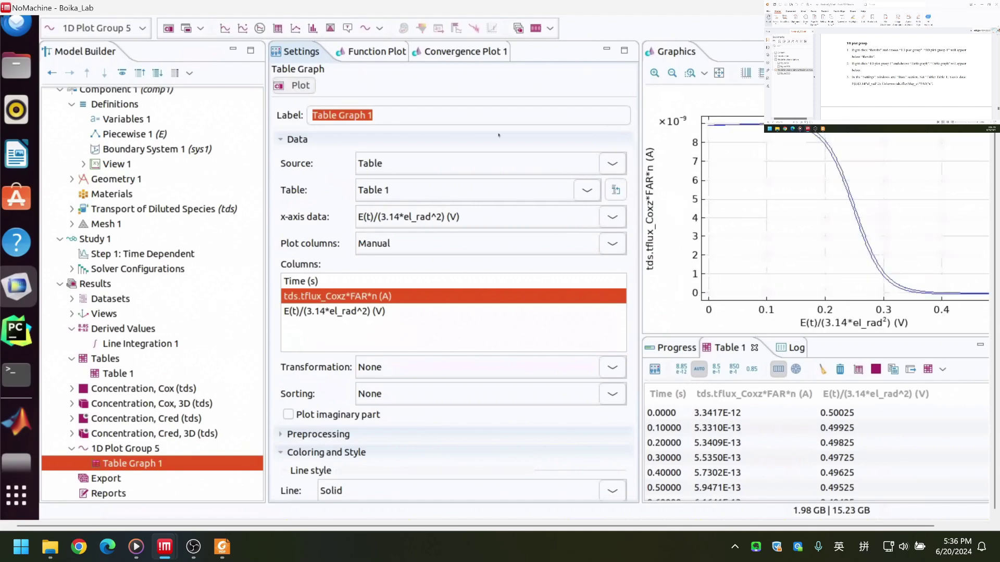